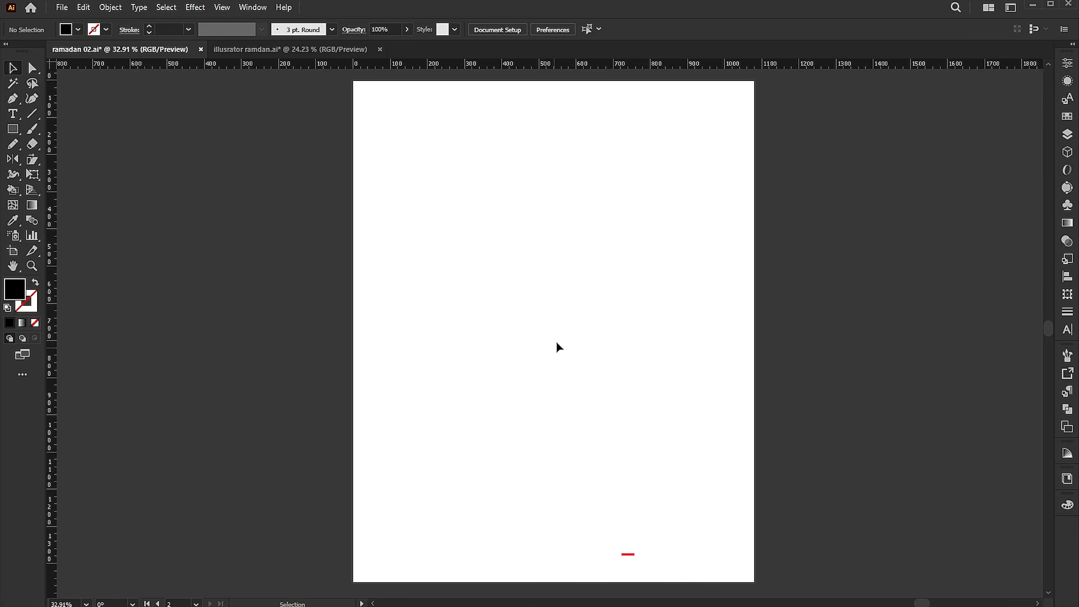
Step: Draw a 1080 by 1350 px rectangle covering the whole artboard and fill it with a gradient
scroll(568, 233, up, 3)
key(z)
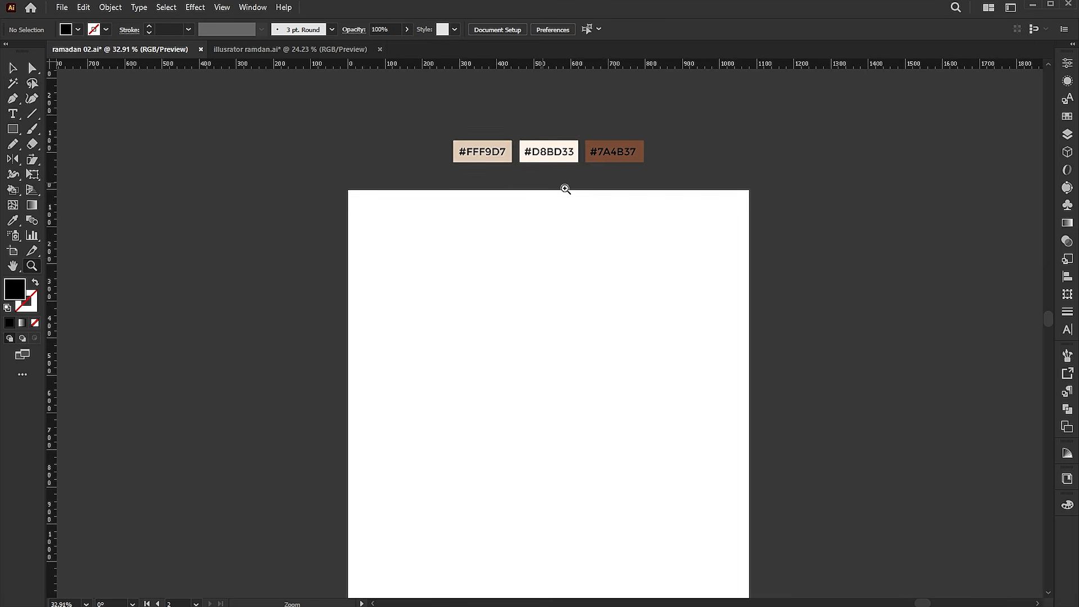
drag(559, 183, 638, 209)
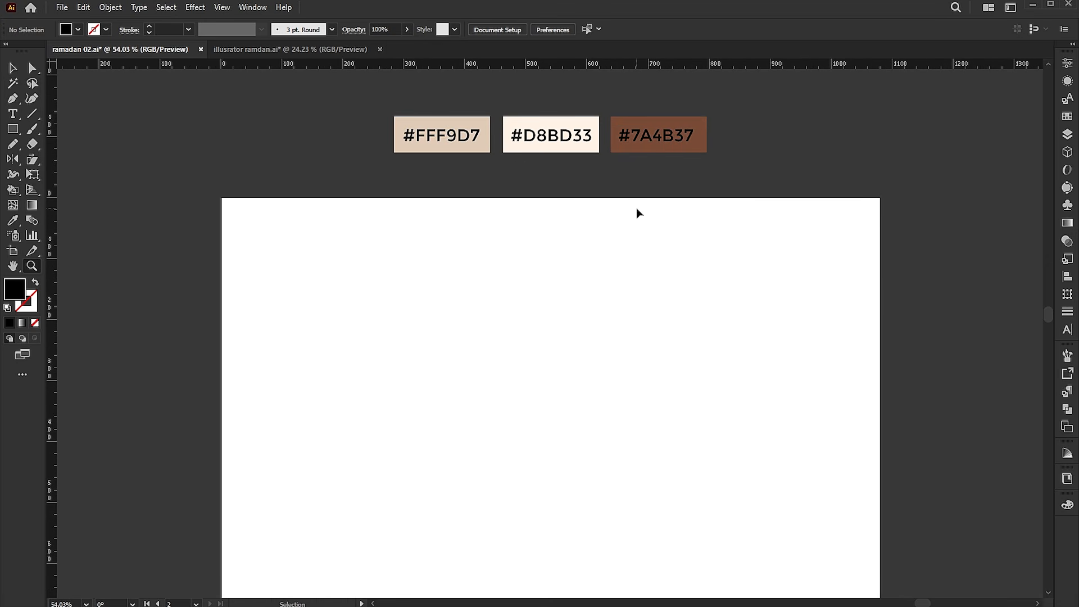
key(ctrl+0)
key(v)
key(ctrl+0)
key(v)
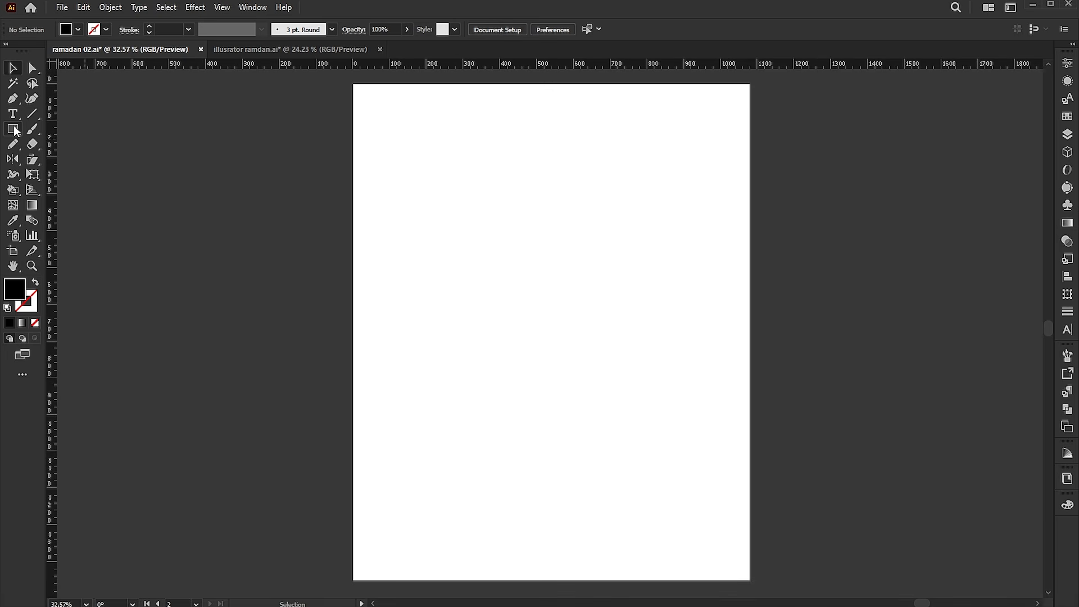
drag(352, 83, 749, 579)
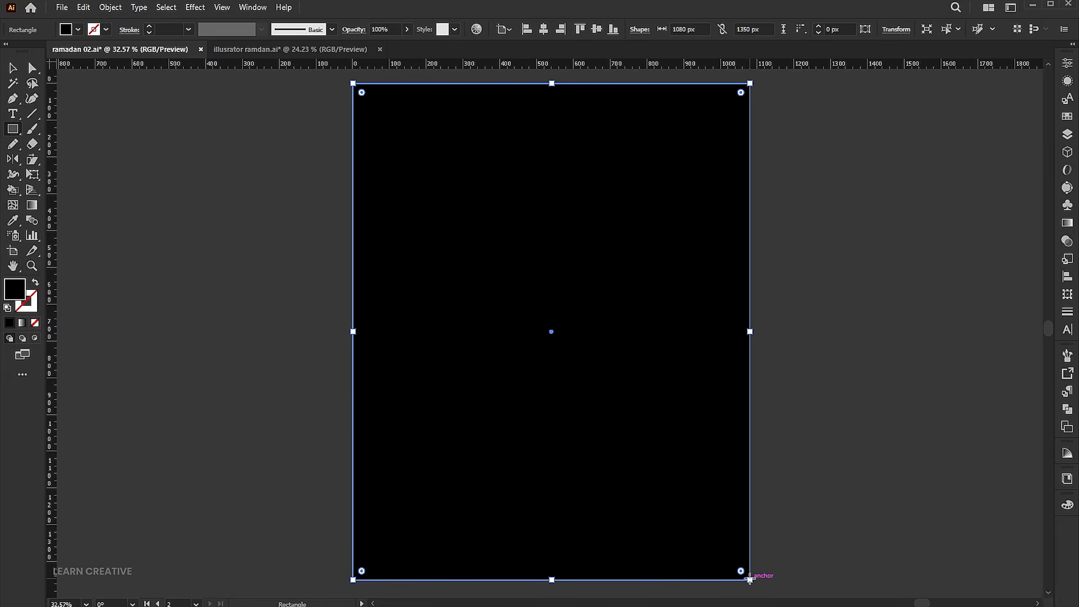
click(22, 323)
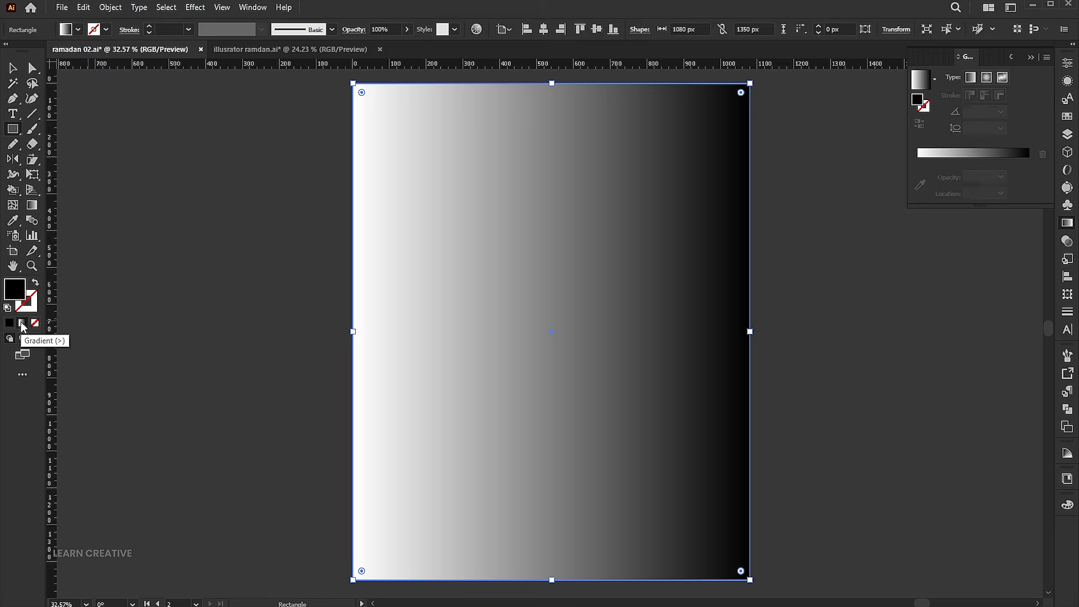
Step: Set the background gradient's end stop to the tan swatch labelled #FFF9D7 and its start stop to the cream swatch labelled #D8BD33
scroll(703, 224, up, 3)
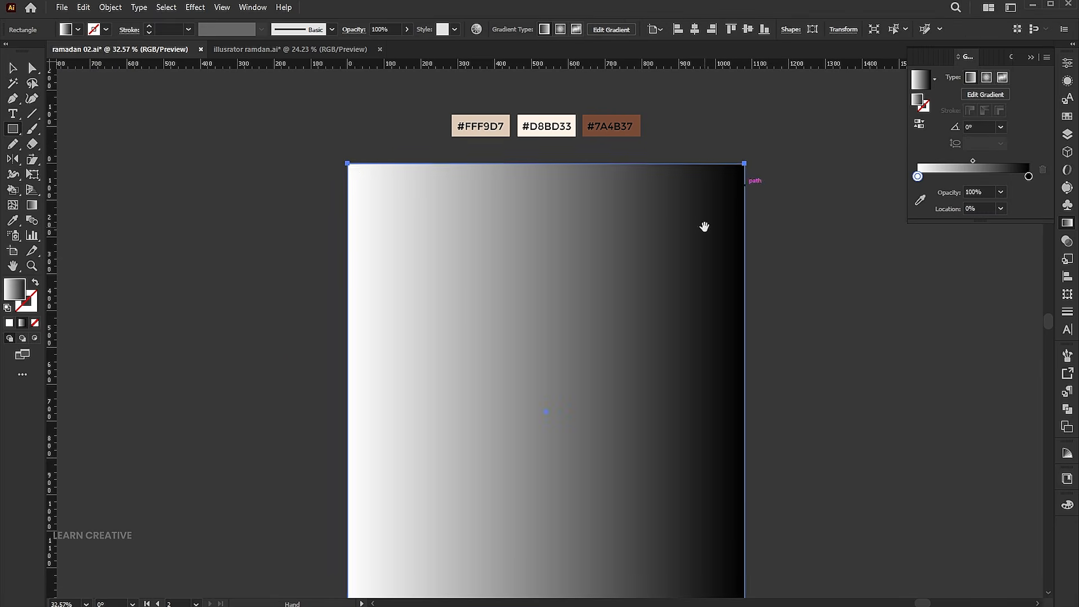
click(1026, 177)
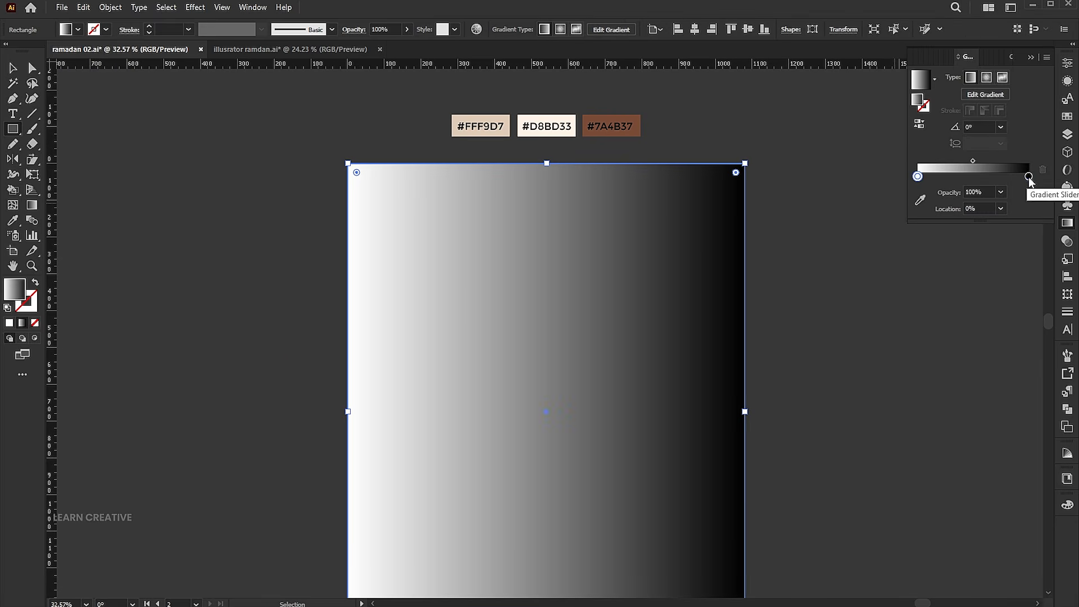
click(920, 201)
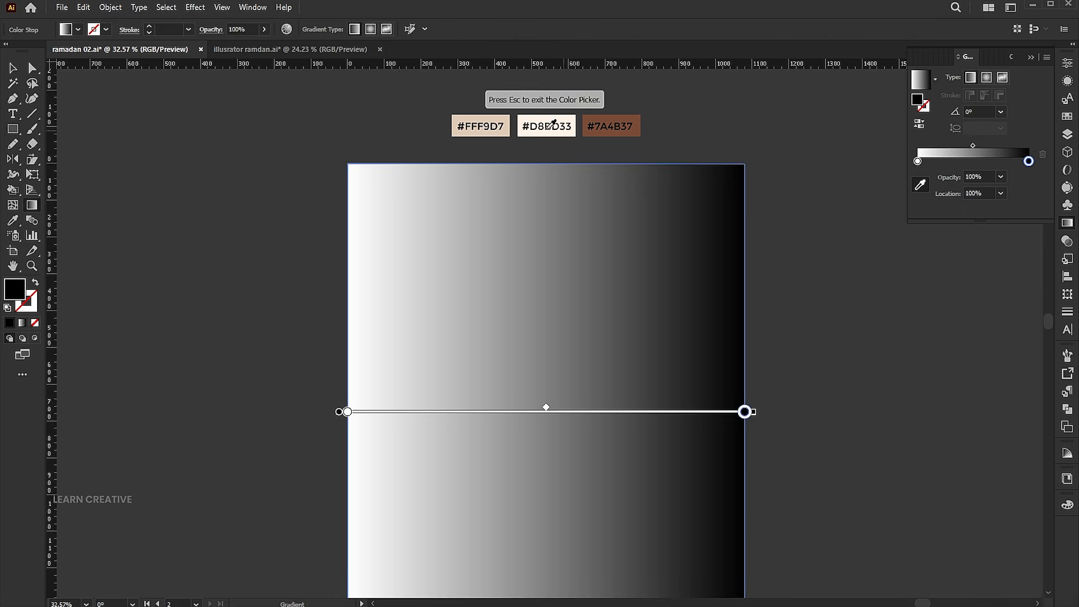
click(481, 126)
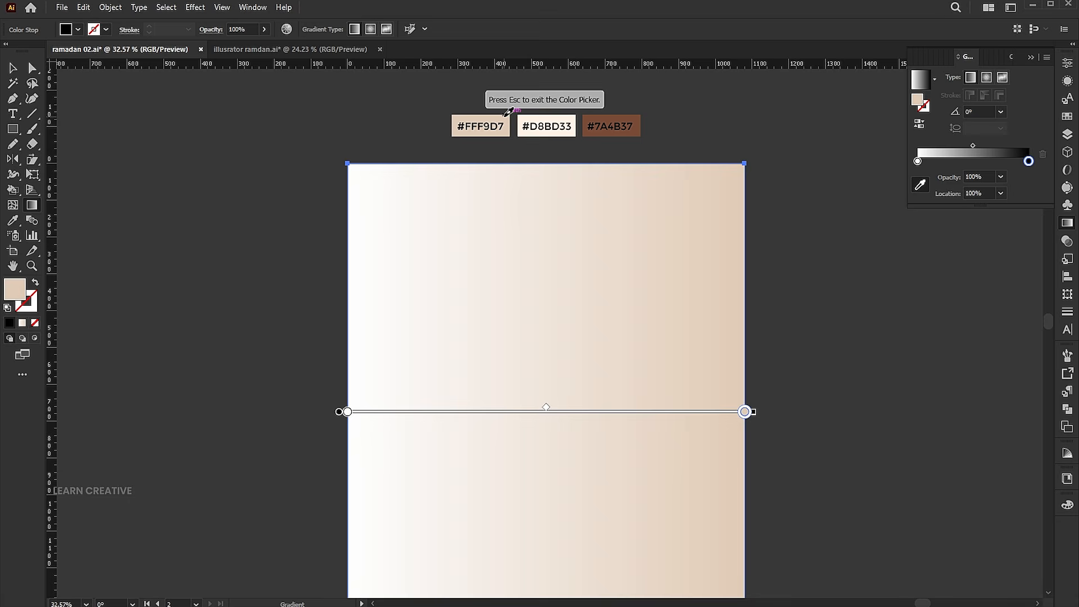
click(918, 161)
click(576, 113)
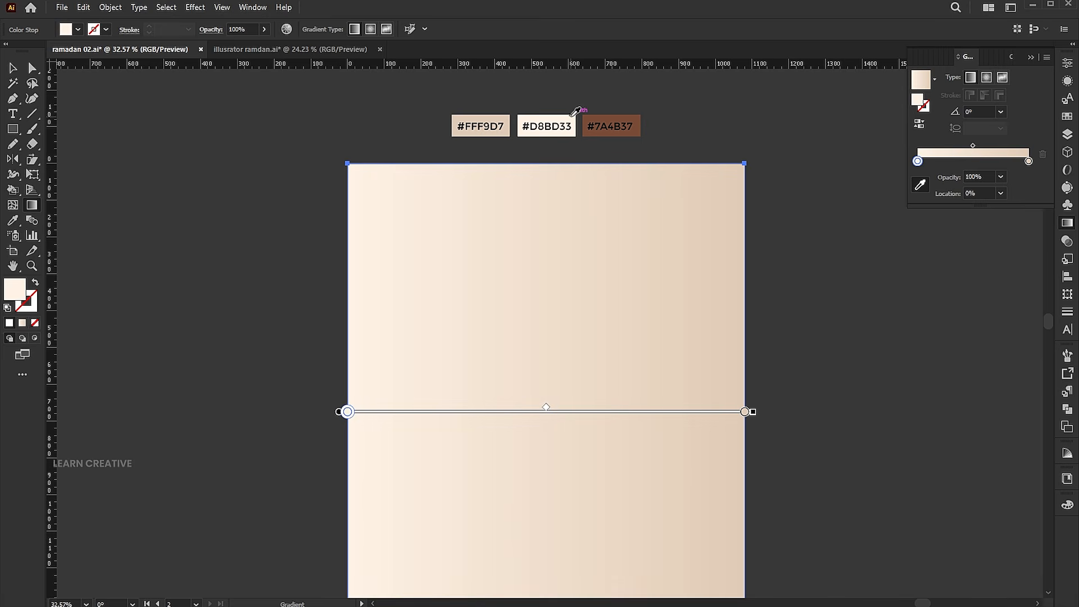
key(v)
Step: Change the background rectangle's gradient type to radial and deselect the rectangle
click(992, 78)
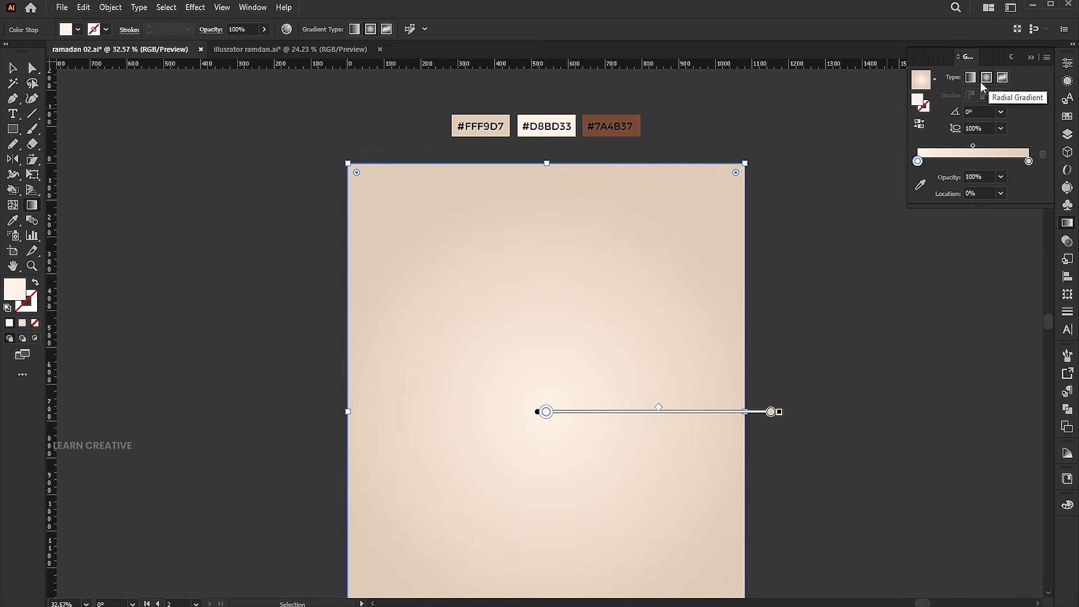
scroll(738, 286, down, 1)
key(g)
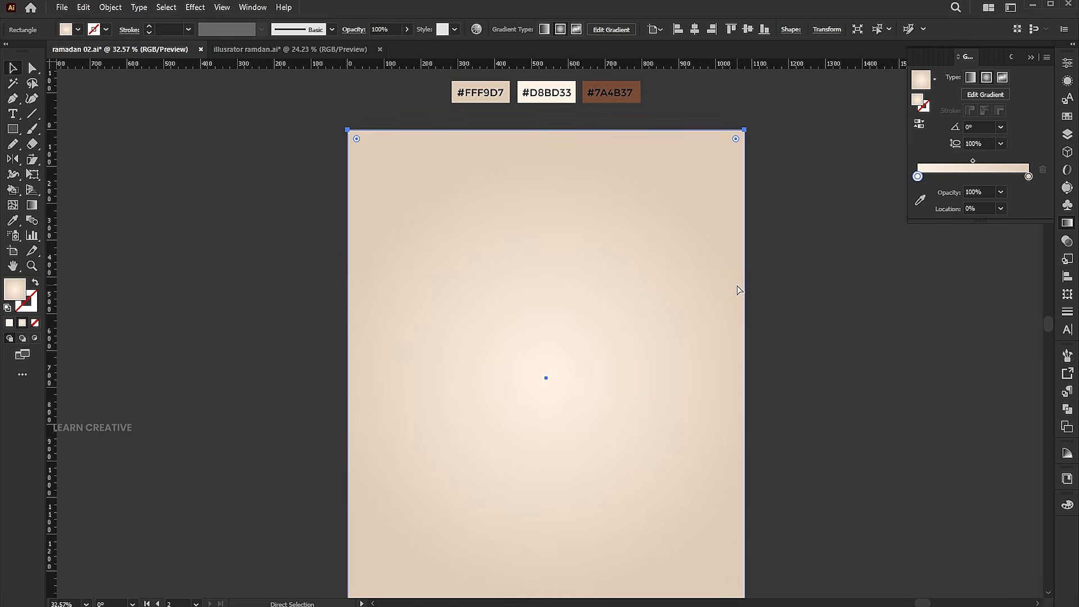
key(ctrl+0)
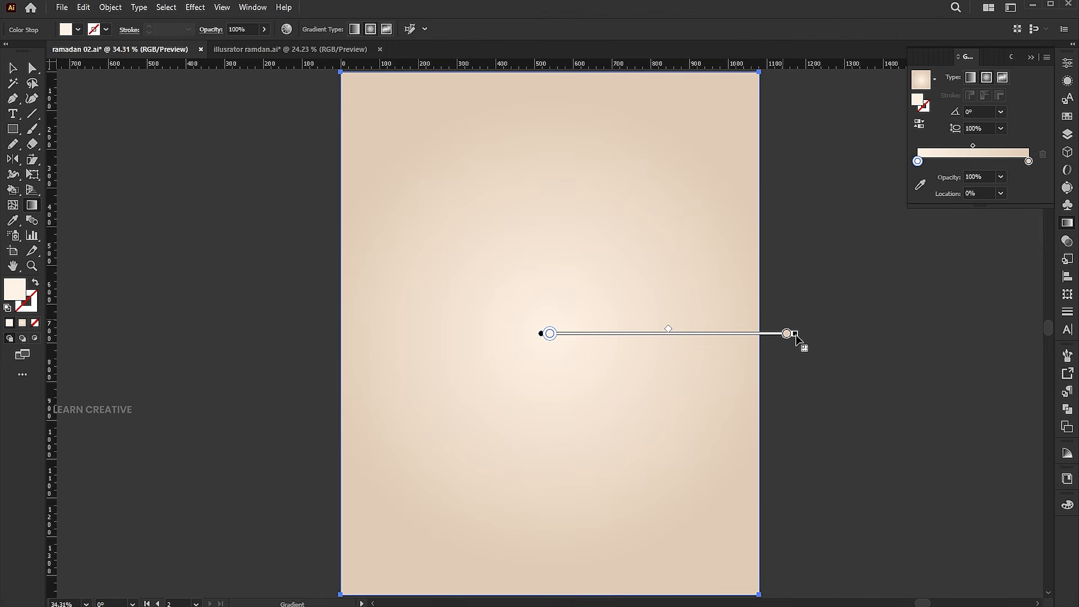
key(v)
click(808, 281)
Step: Draw a circle about 582 px across, centre it horizontally on the artboard and fill it with black (000000)
drag(9, 135, 62, 159)
drag(477, 222, 668, 405)
key(v)
click(695, 29)
drag(668, 193, 662, 196)
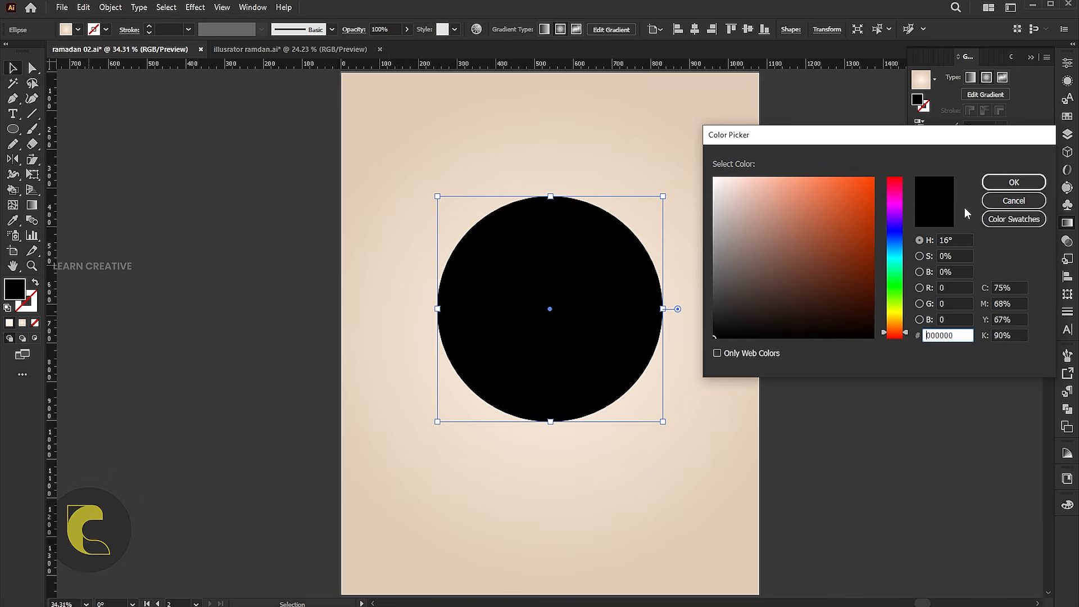
click(1013, 182)
click(231, 190)
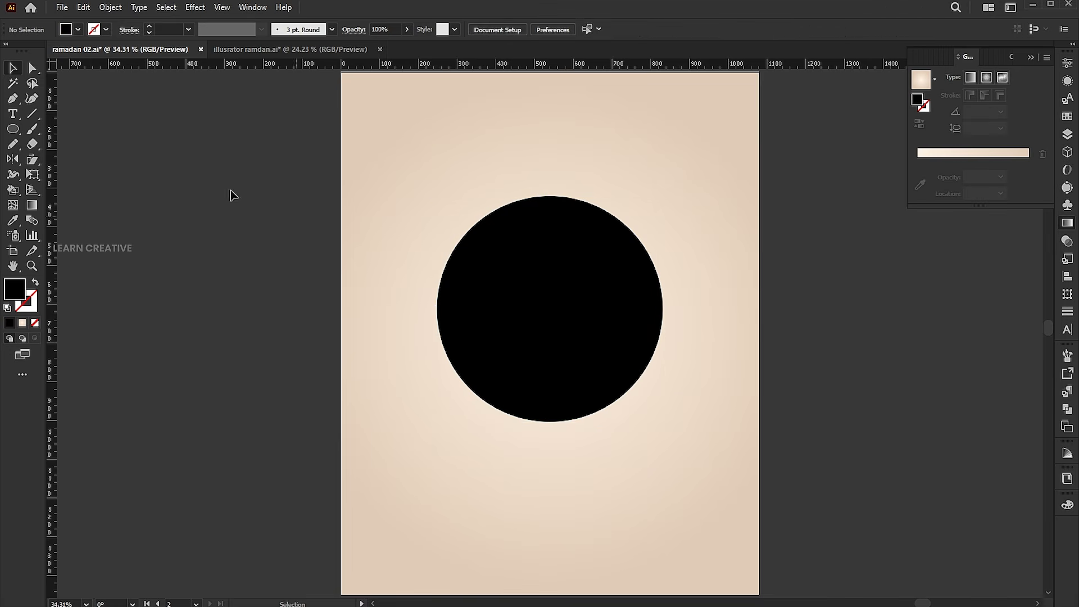
Step: Draw a horizontal line about 641 px long across the lower part of the circle and give it a black stroke
click(34, 113)
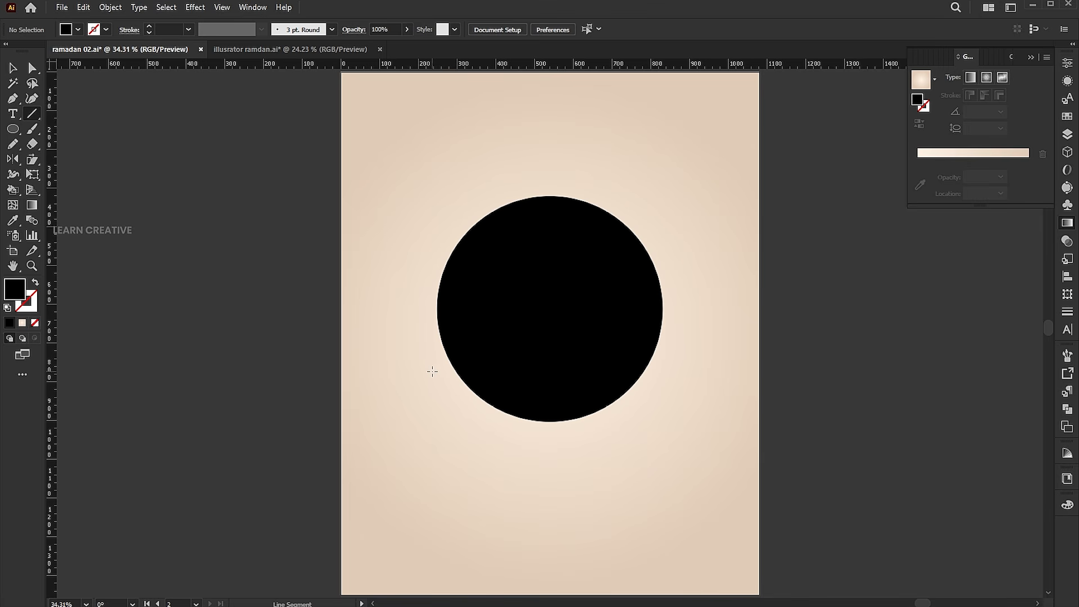
drag(431, 370, 680, 372)
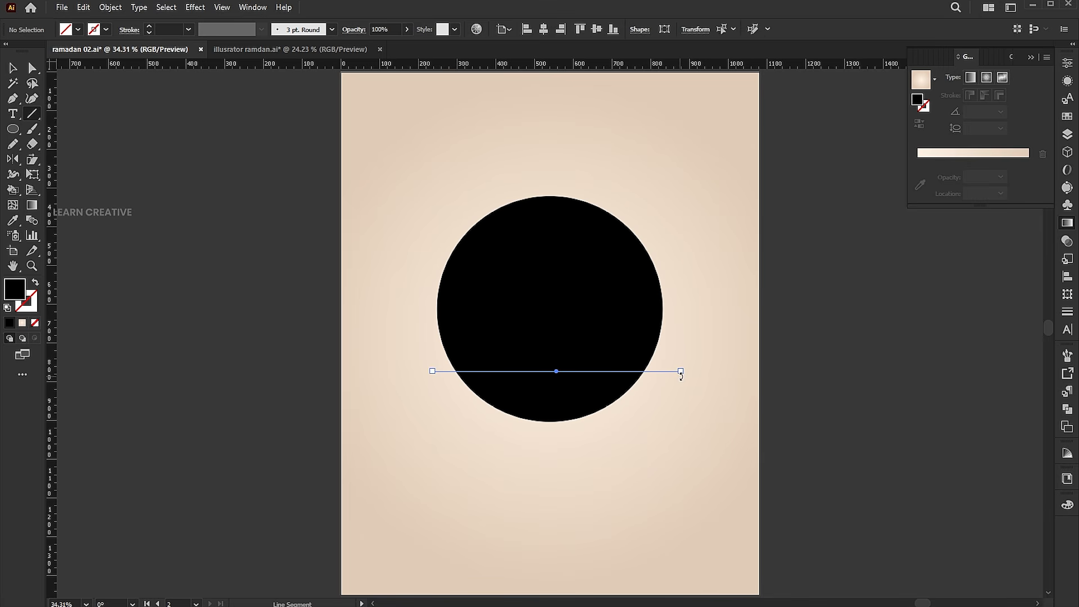
key(v)
drag(561, 376, 557, 379)
key(i)
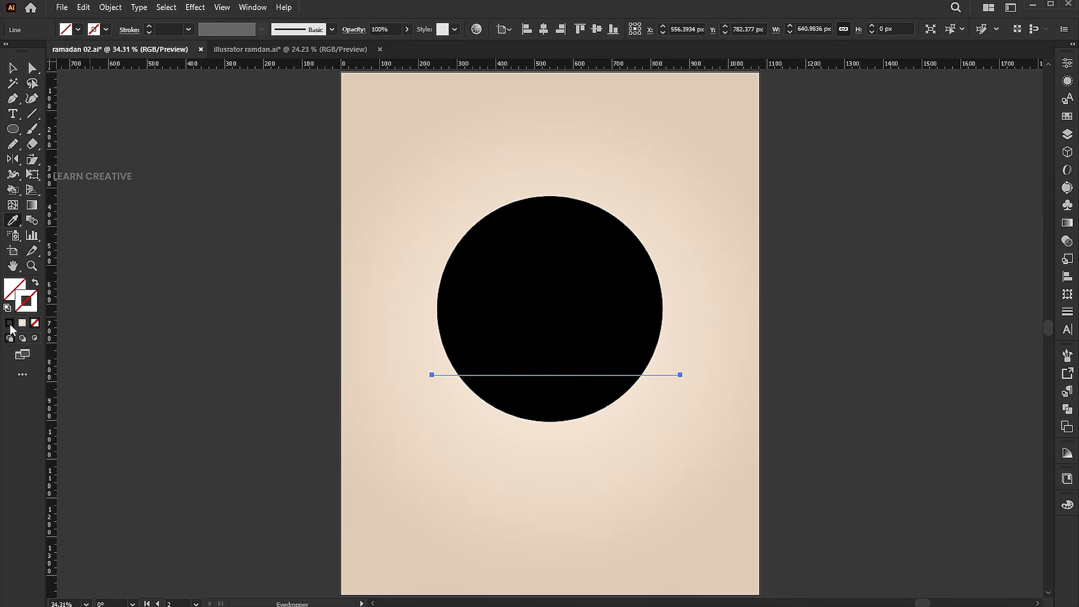
click(10, 324)
key(v)
Step: Add anchor points to the circle where the horizontal line crosses its edge, and delete the line
double_click(620, 331)
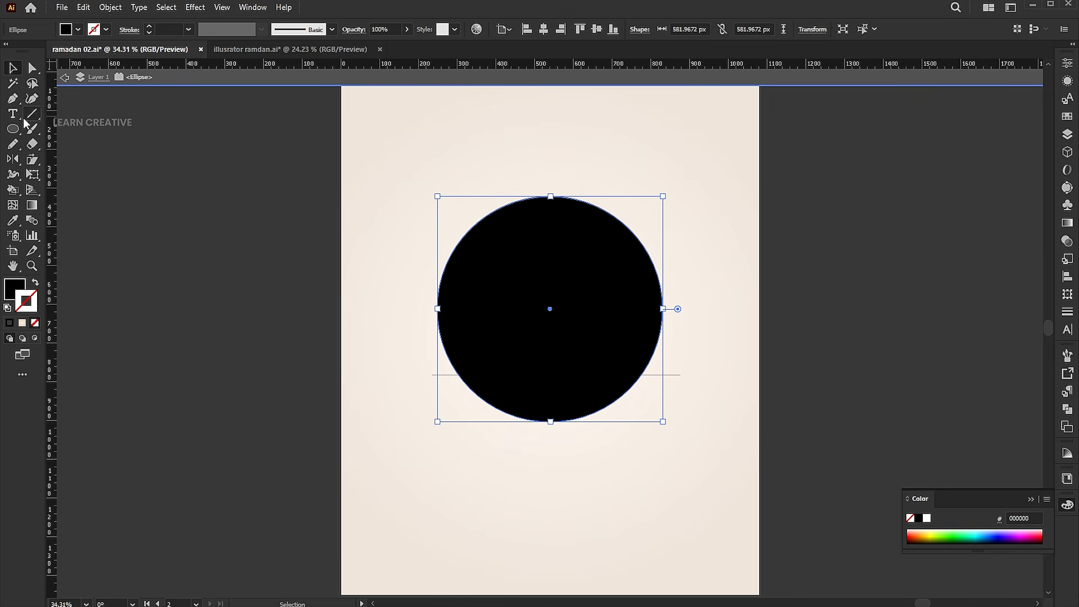
key(p)
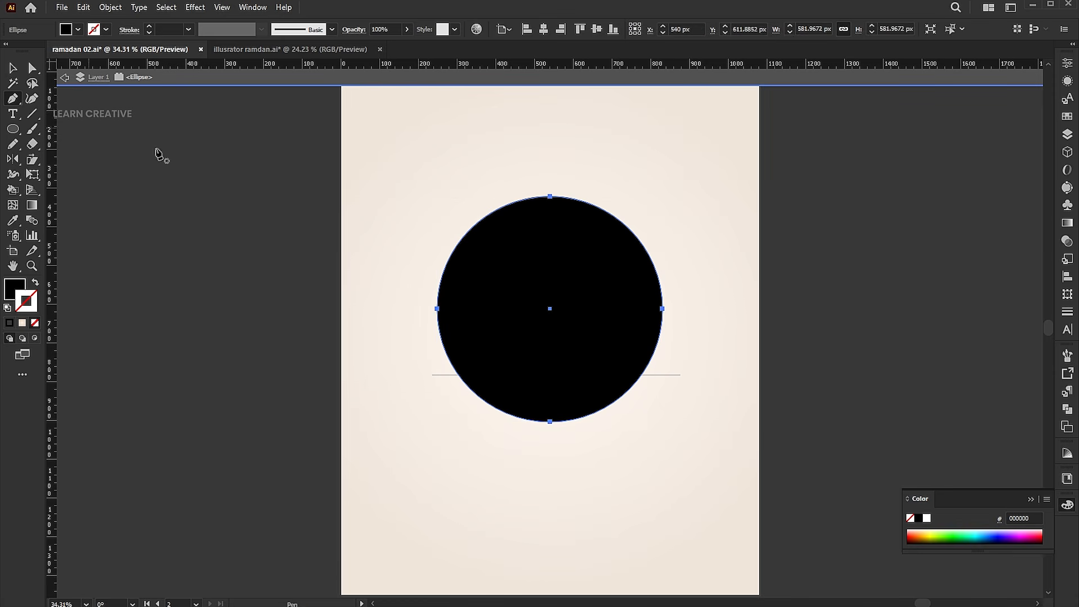
click(643, 374)
click(459, 376)
key(v)
double_click(905, 400)
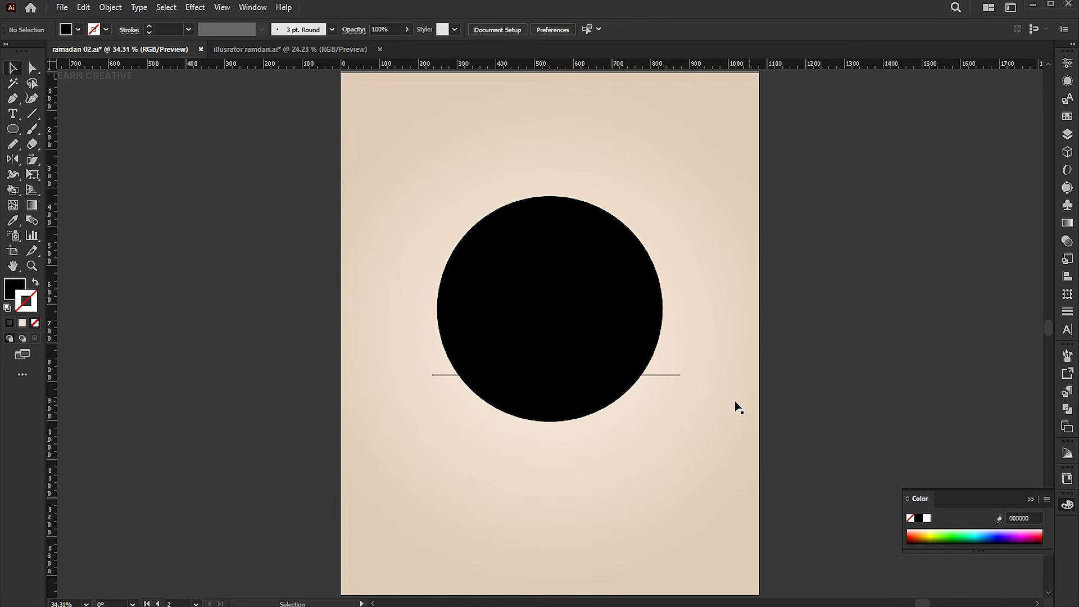
click(670, 375)
key(Delete)
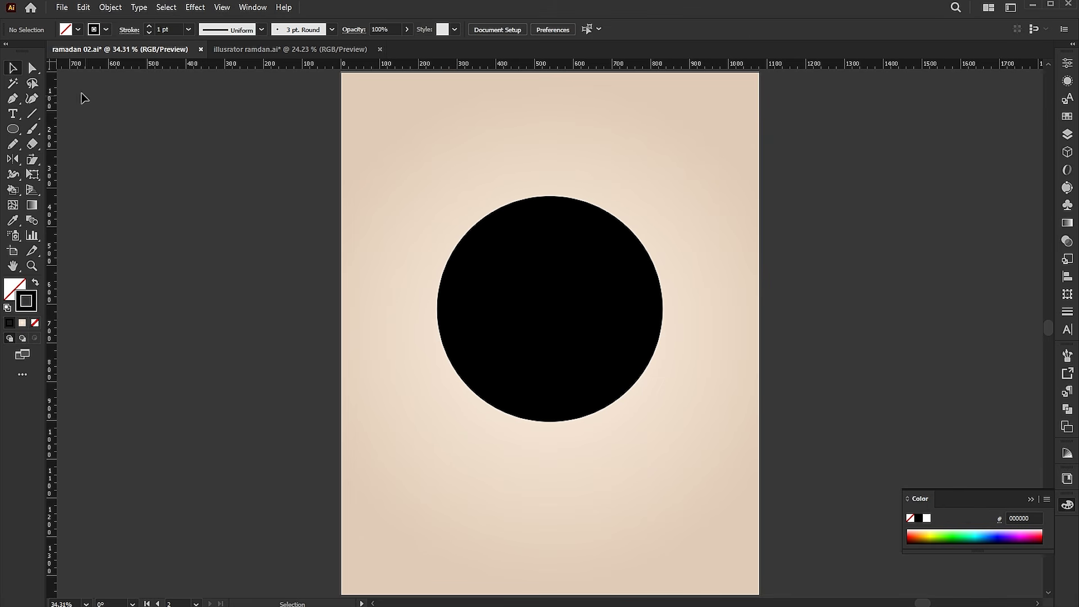
Step: Move the black circle's lowest anchor point straight up to form a curved notch in its lower edge
click(551, 421)
drag(551, 423, 551, 350)
key(v)
click(840, 380)
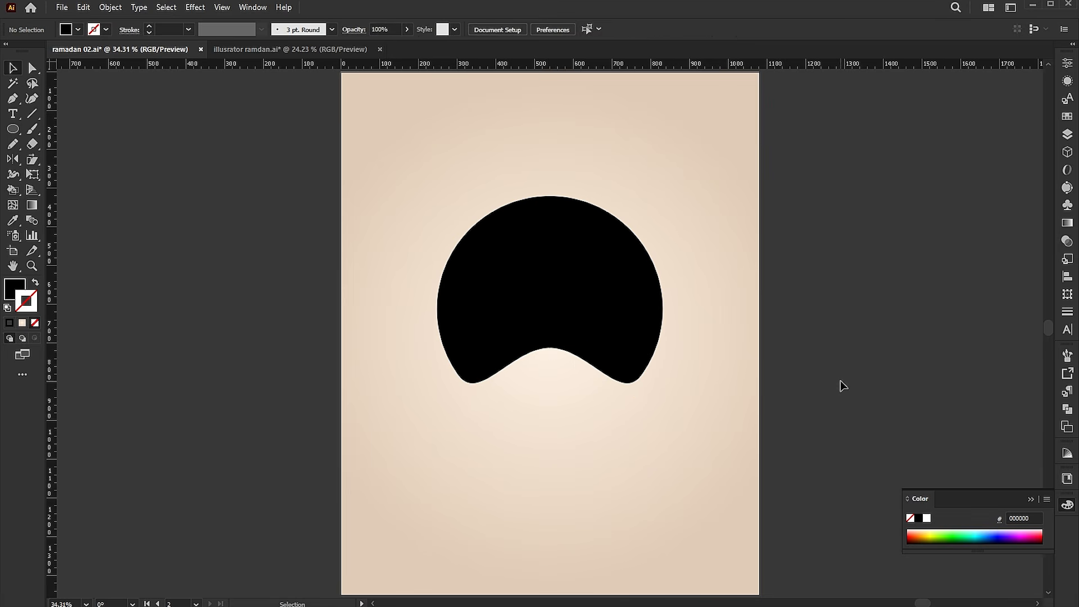
click(1029, 499)
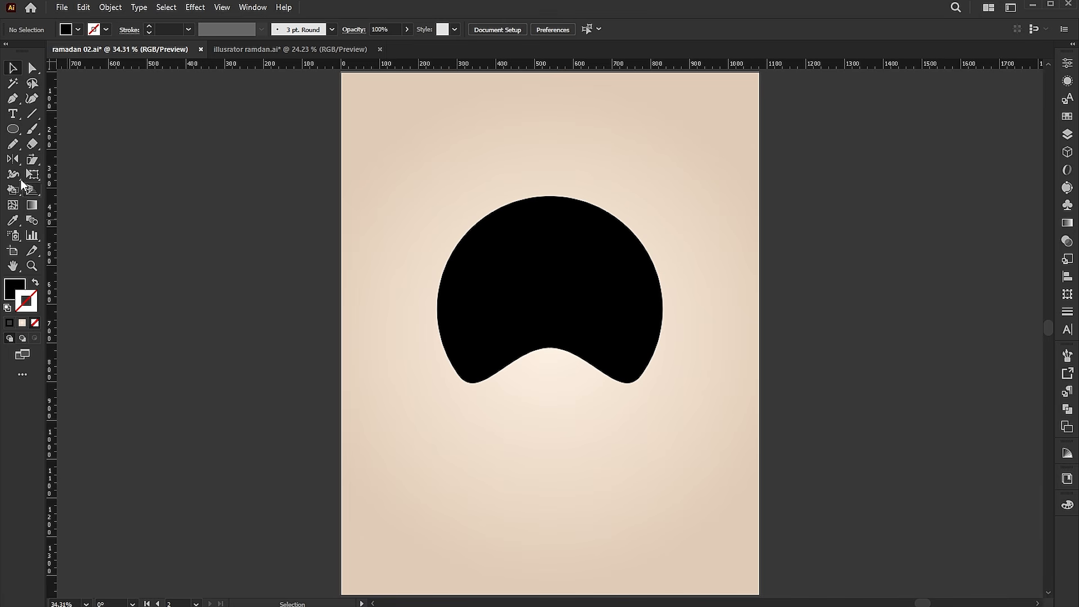
Step: Draw a rectangle about 397 by 117 px over the notch, between the two lower lobes of the black shape
click(16, 130)
click(68, 133)
drag(627, 383, 473, 336)
key(v)
Step: Fill the small rectangle with a linear gradient from the #FFEC9D swatch to the #D8AB02 swatch
click(1067, 504)
drag(621, 444, 615, 322)
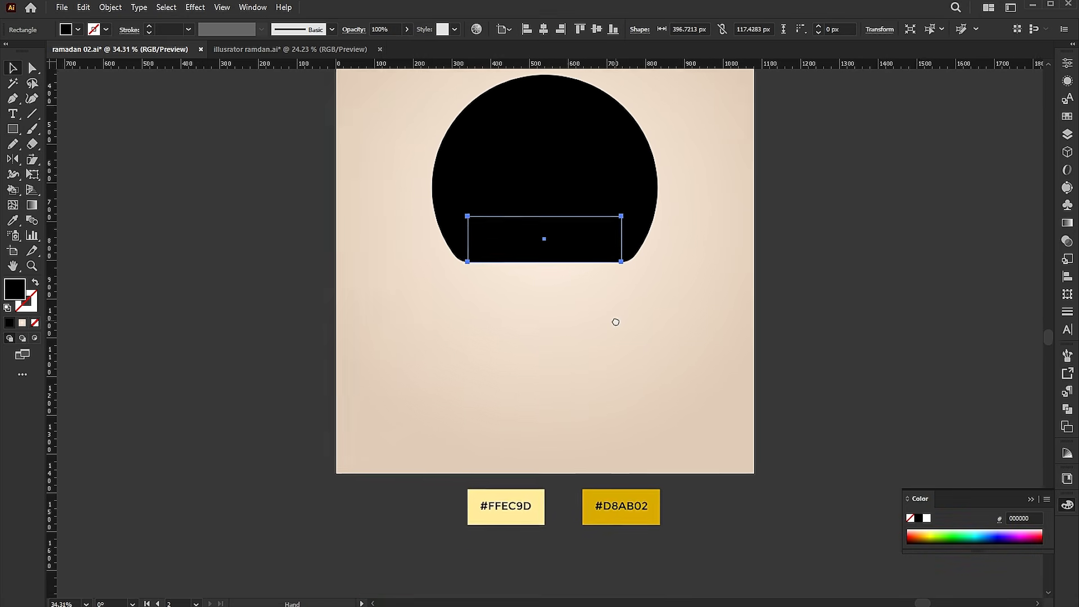
click(22, 324)
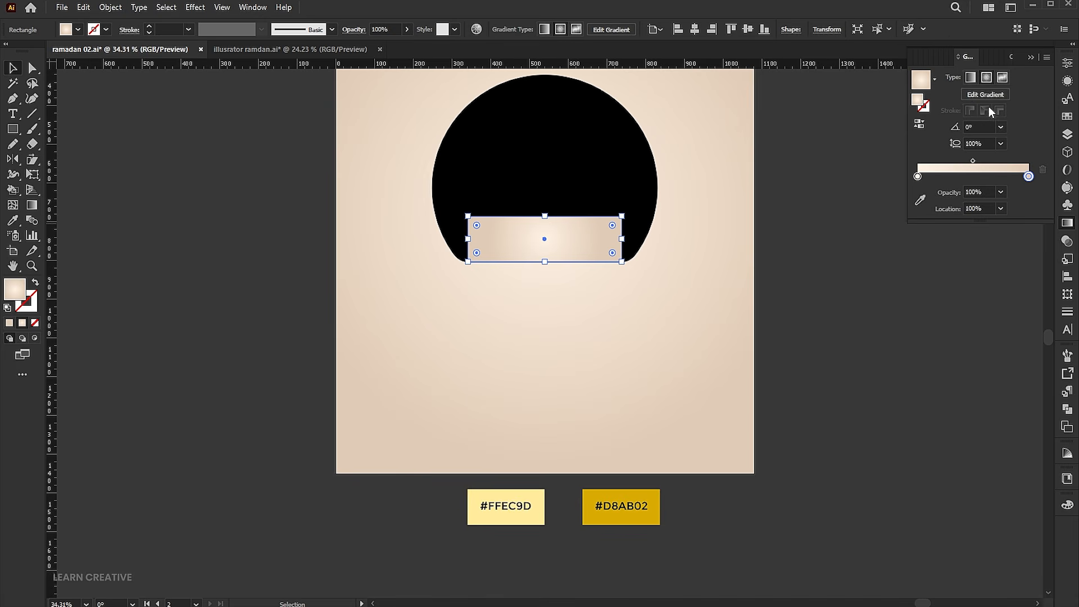
click(973, 78)
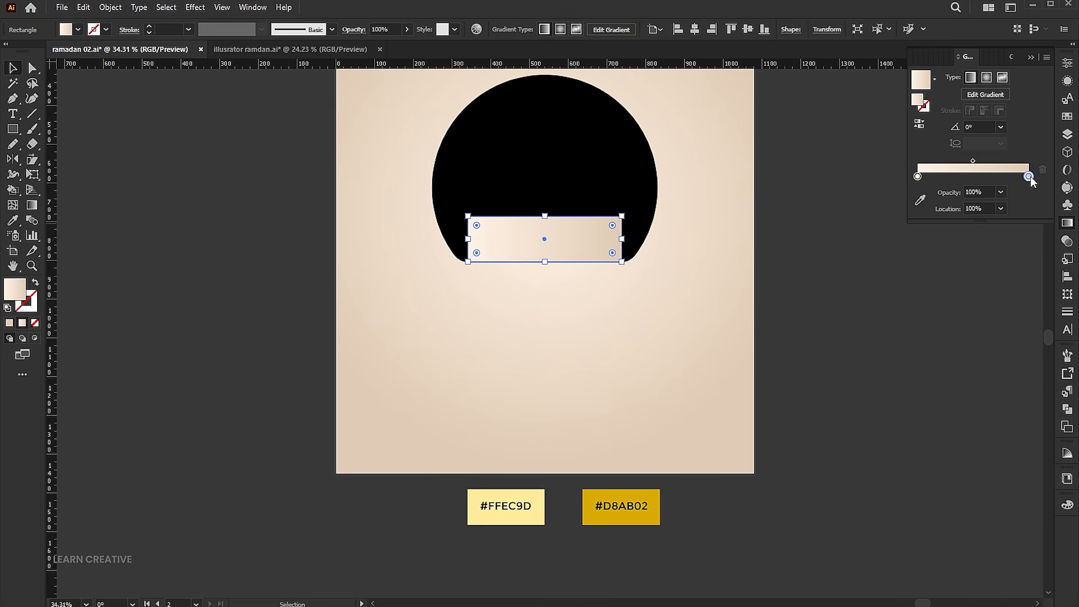
click(922, 198)
click(649, 491)
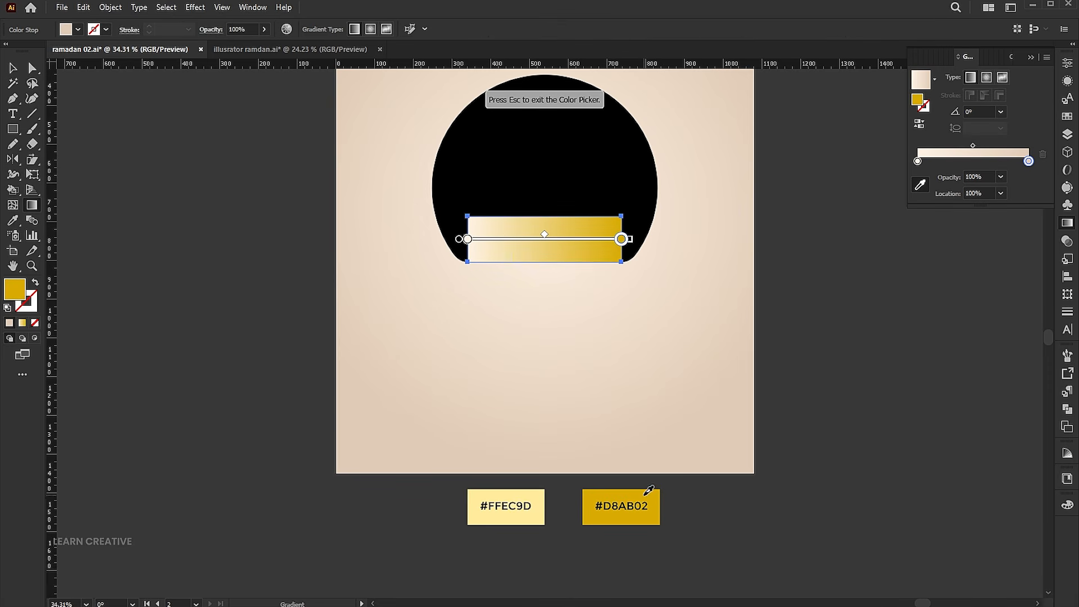
click(918, 162)
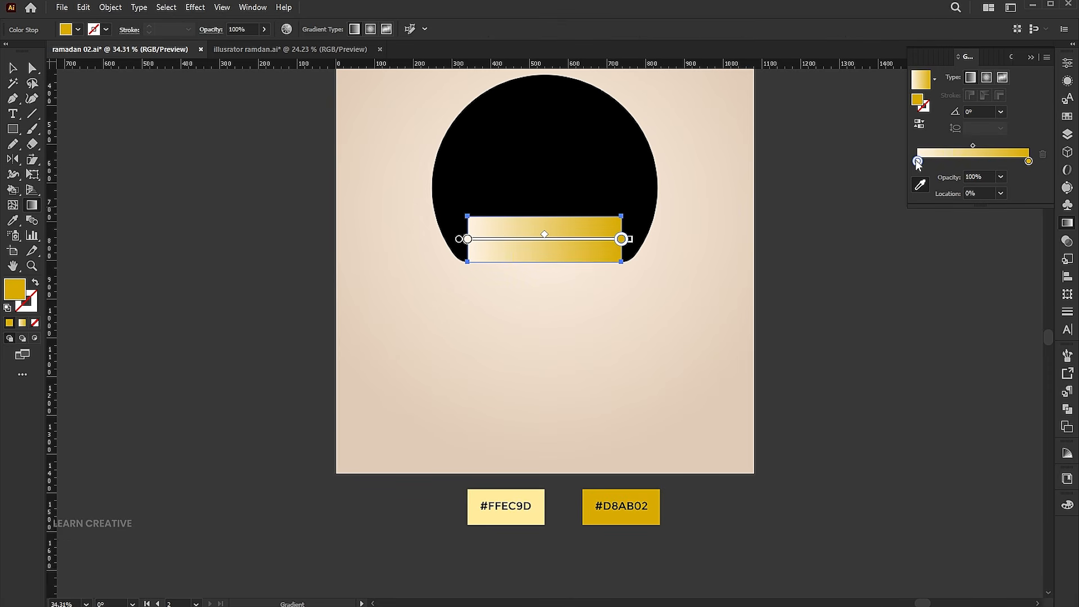
click(513, 491)
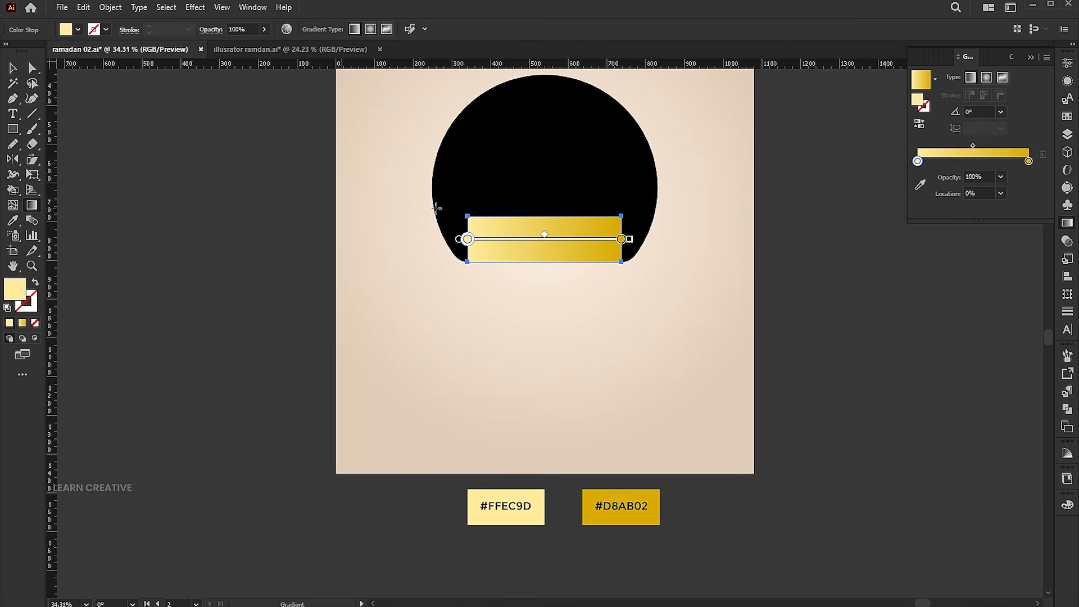
Step: Redirect the small rectangle's gradient vertically at -90°, running from light yellow at the top to gold at the bottom
drag(555, 223, 555, 256)
key(v)
click(711, 304)
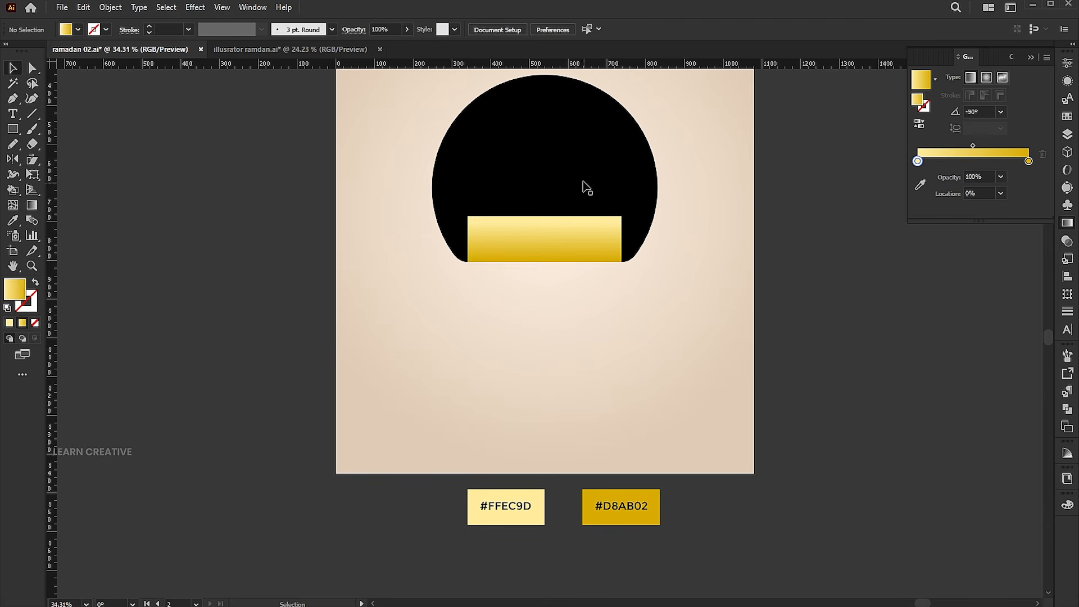
Step: Bring the black notched shape to the front, above the gold rectangle
click(534, 150)
right_click(516, 150)
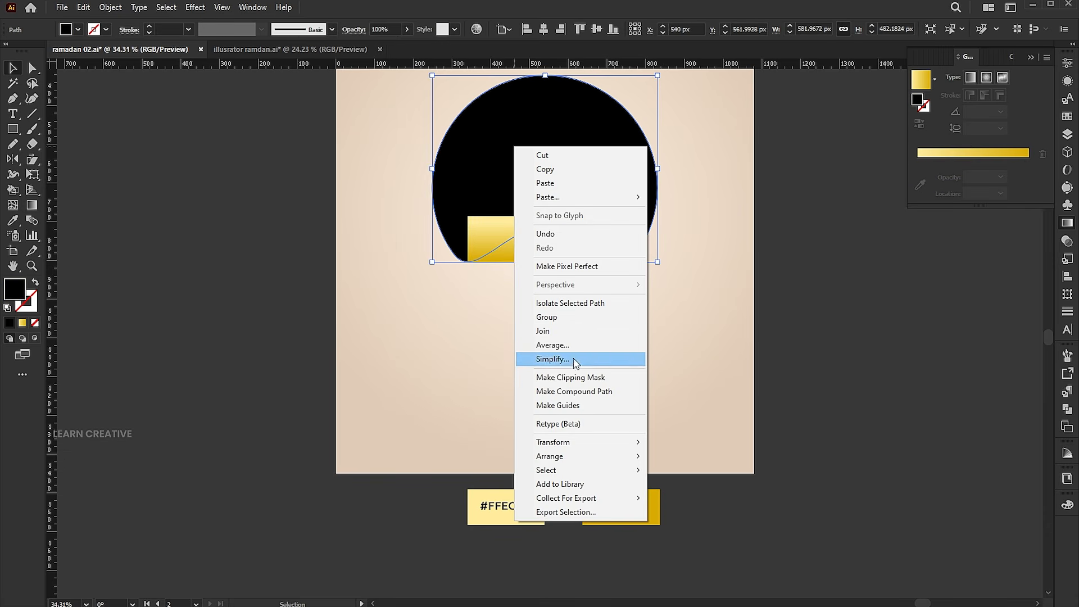
mouse_move(573, 455)
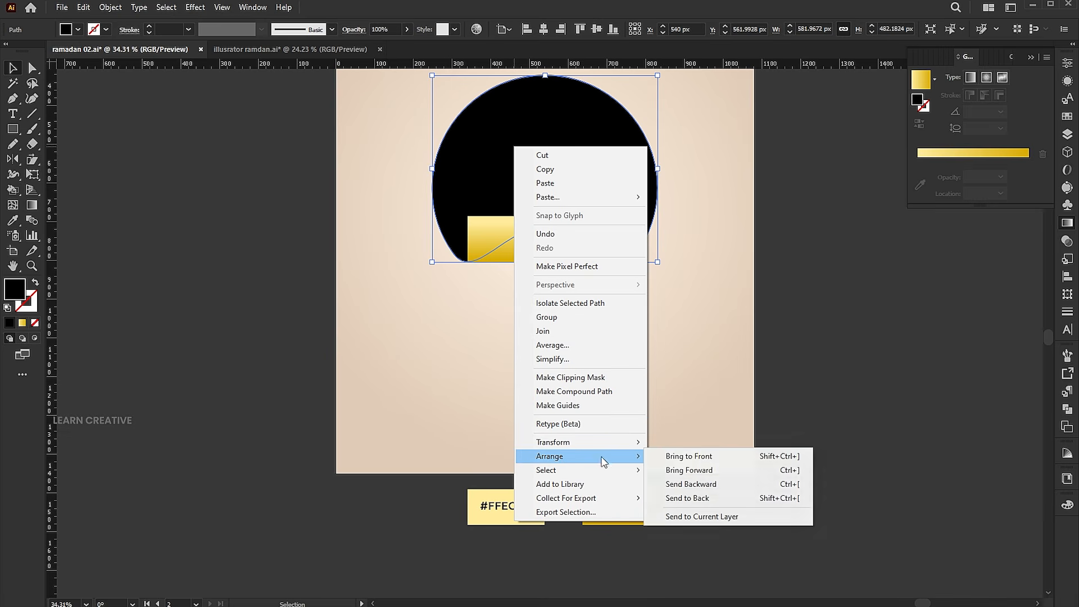
click(673, 461)
click(824, 357)
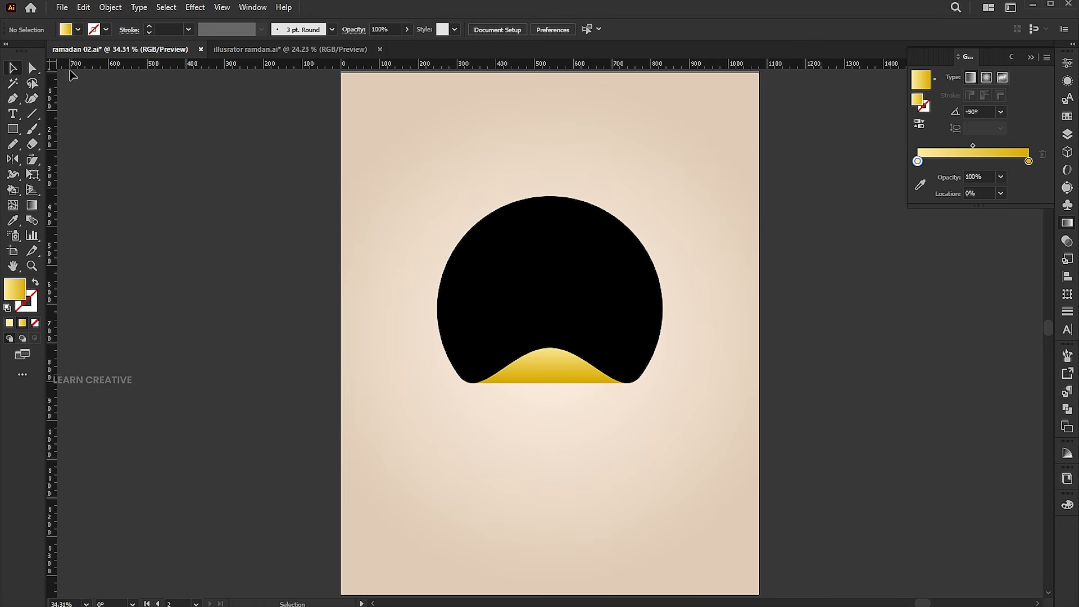
Step: Place the Zayed-Mosque image as a linked file over the black notched shape, about 598 by 505 px
click(61, 8)
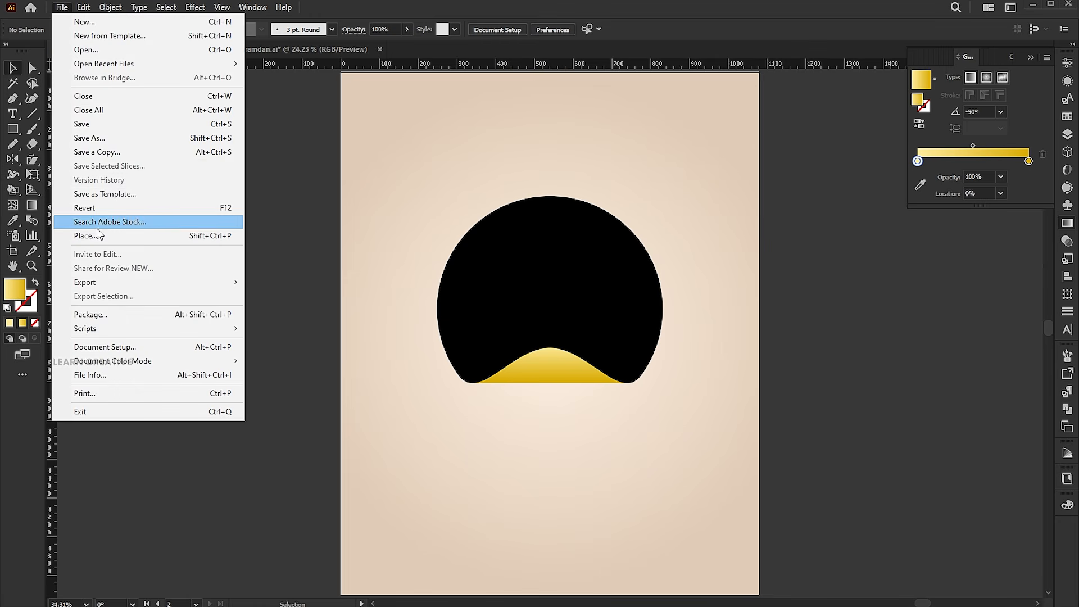
click(219, 237)
click(556, 101)
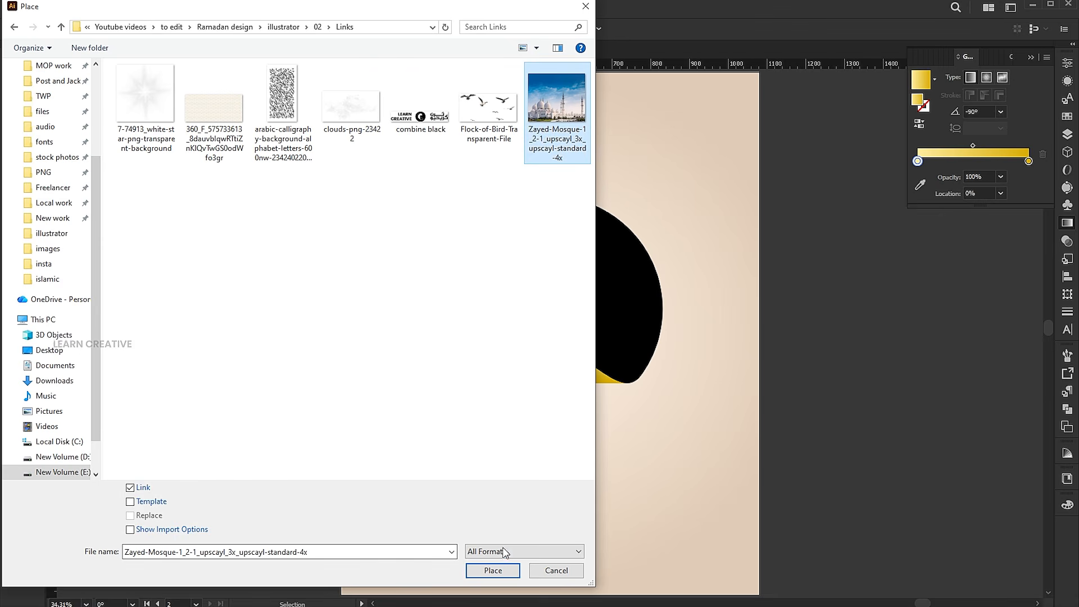
click(493, 571)
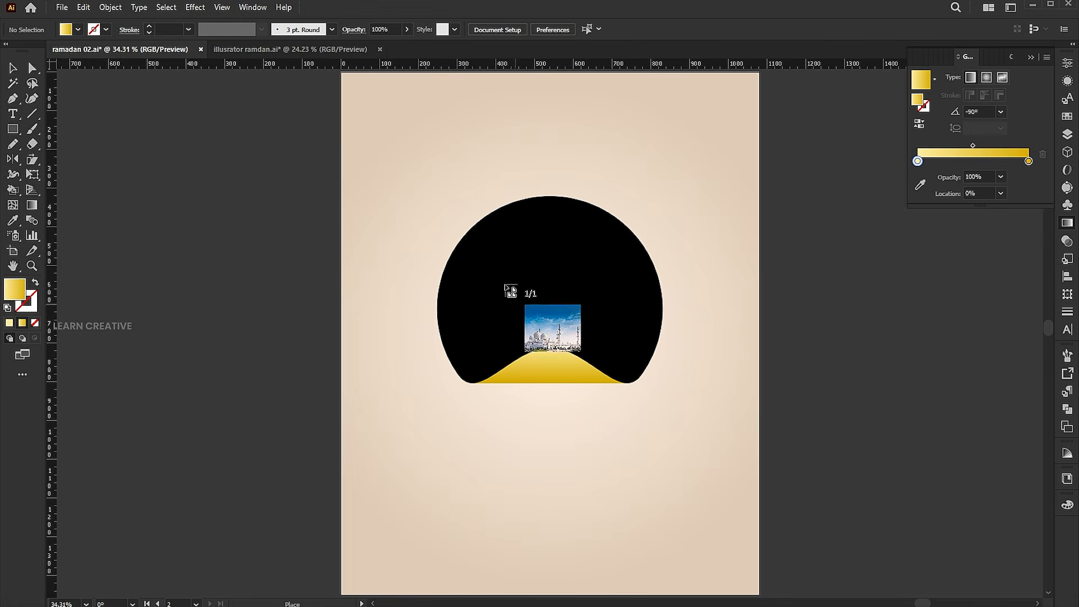
drag(525, 229, 695, 377)
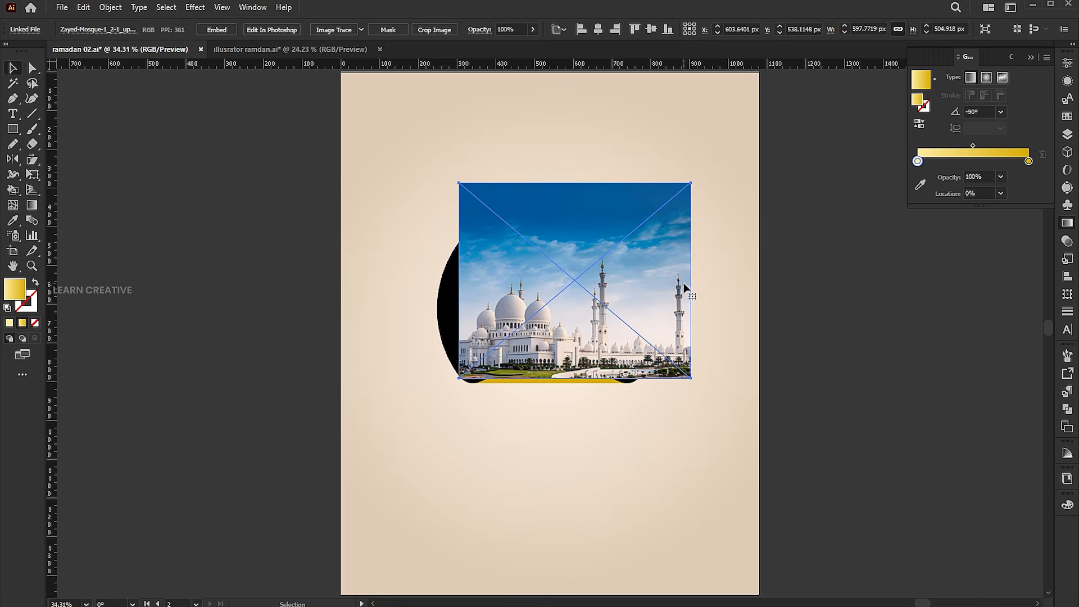
Step: Enlarge the mosque image to about 1002 by 847 px over the poster and set its opacity to 60%
drag(691, 281, 770, 275)
drag(695, 307, 665, 294)
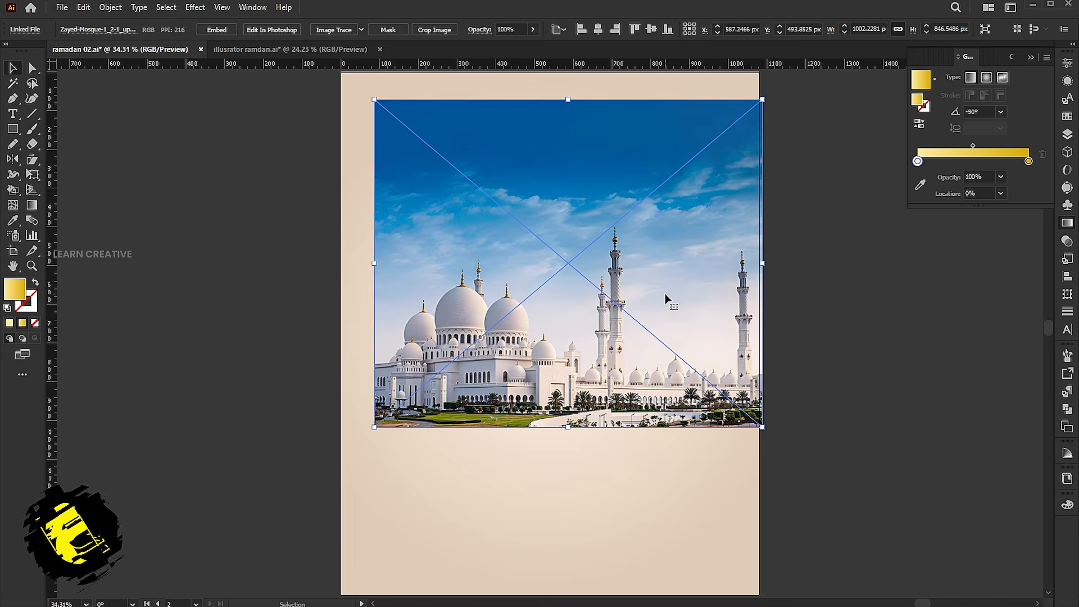
drag(514, 29, 450, 27)
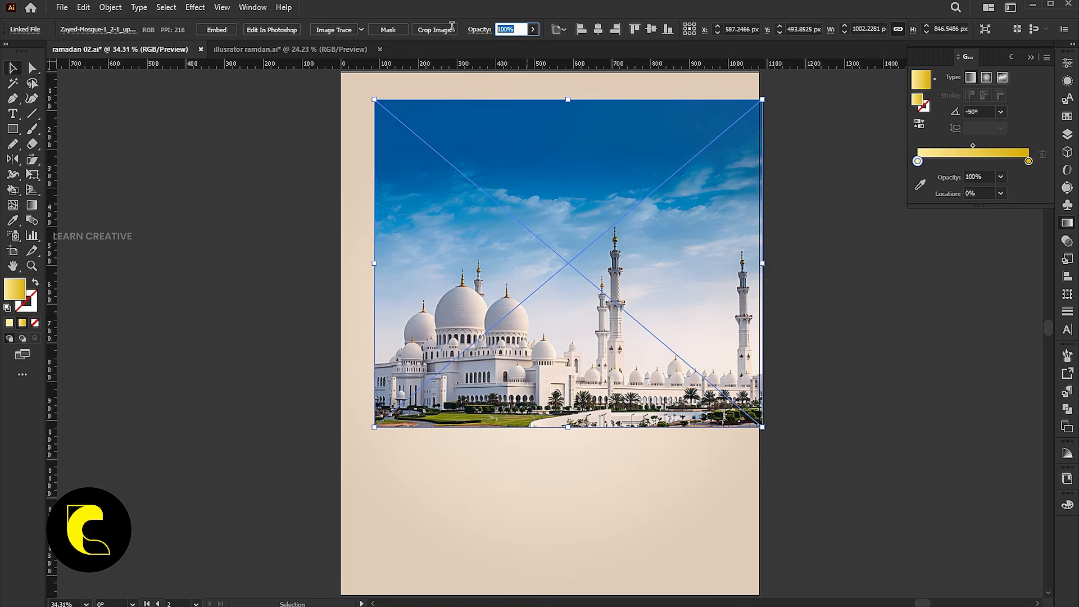
text(60)
key(Return)
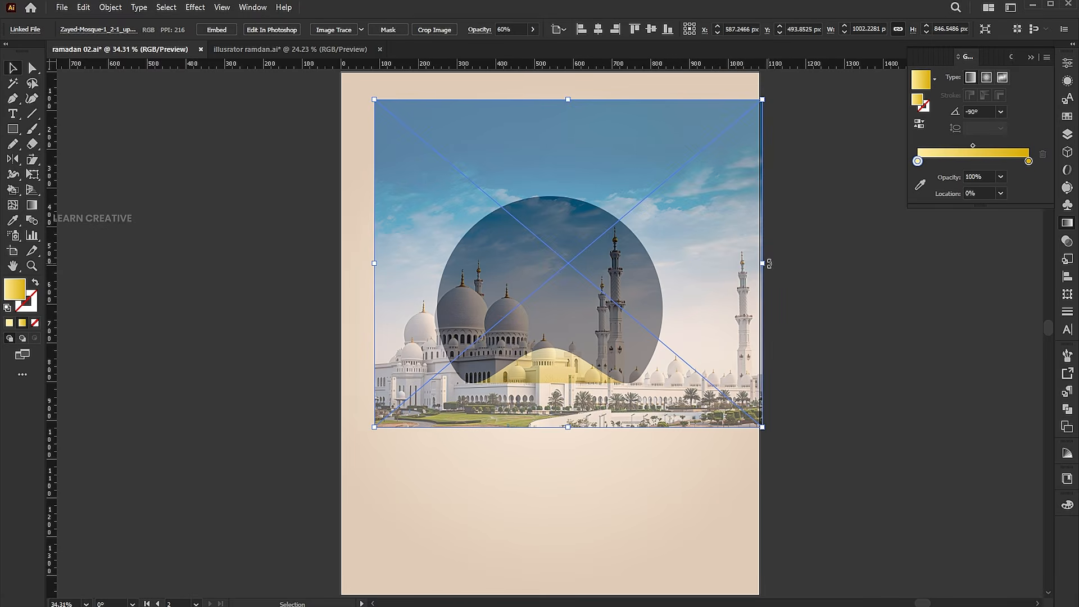
Step: Enlarge the mosque image to about 1340 by 1132 px, with a large dome and the twin minarets inside the circle
drag(768, 264, 831, 258)
key(a)
drag(619, 310, 609, 274)
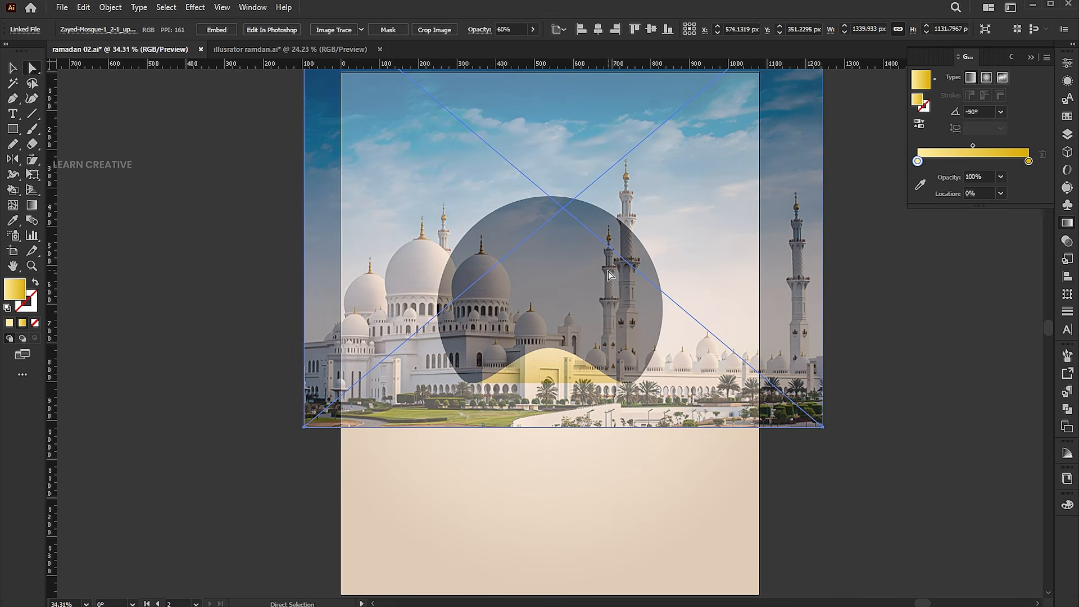
drag(608, 271, 611, 273)
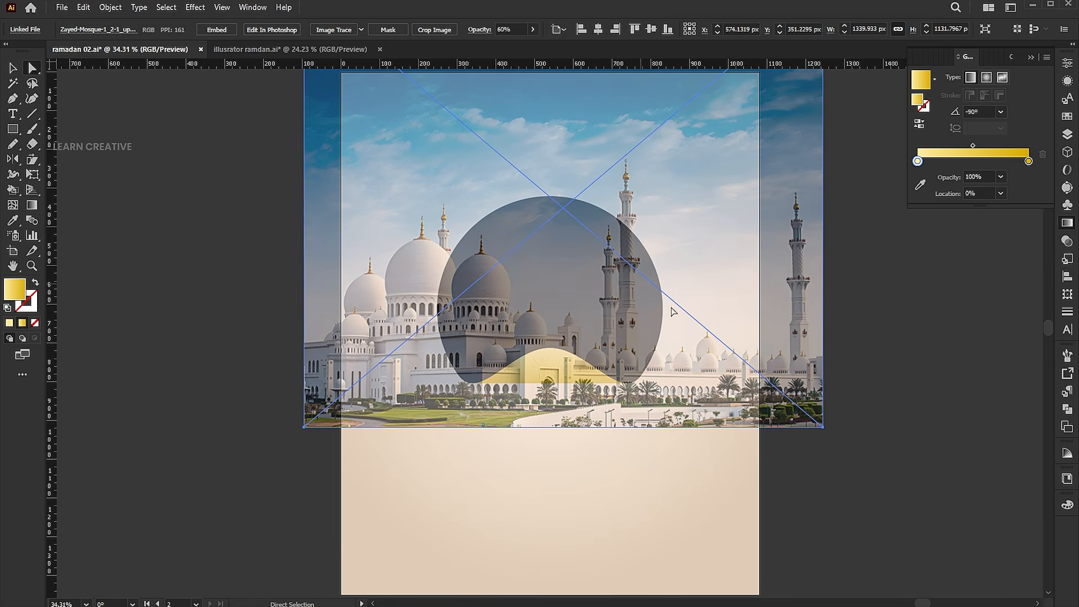
Step: Set the mosque image's opacity to 100% and send it backward, behind the black notched shape
click(516, 27)
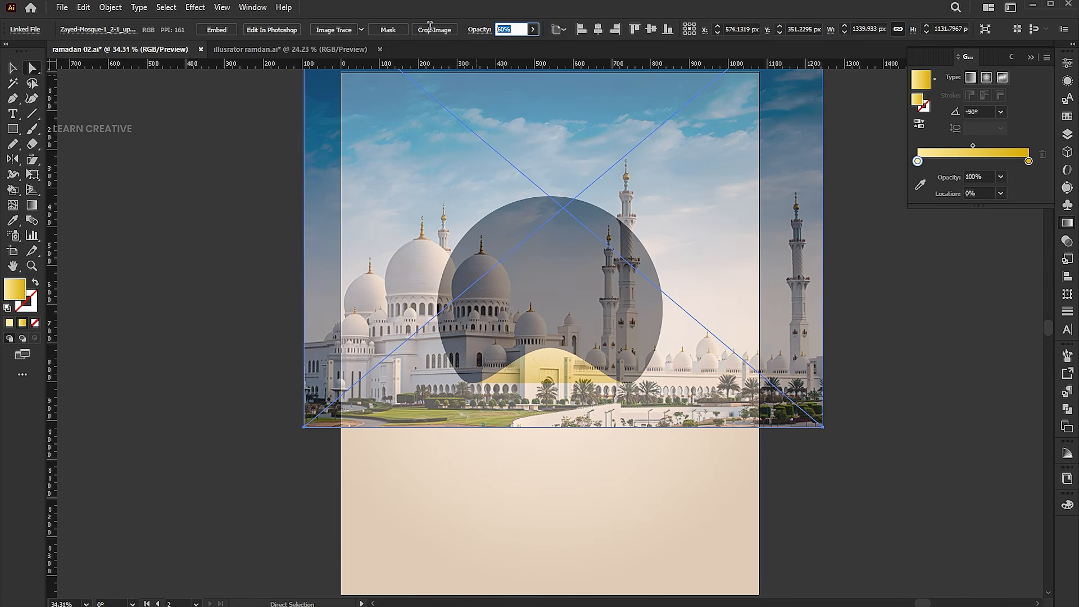
text(100)
key(Return)
key(v)
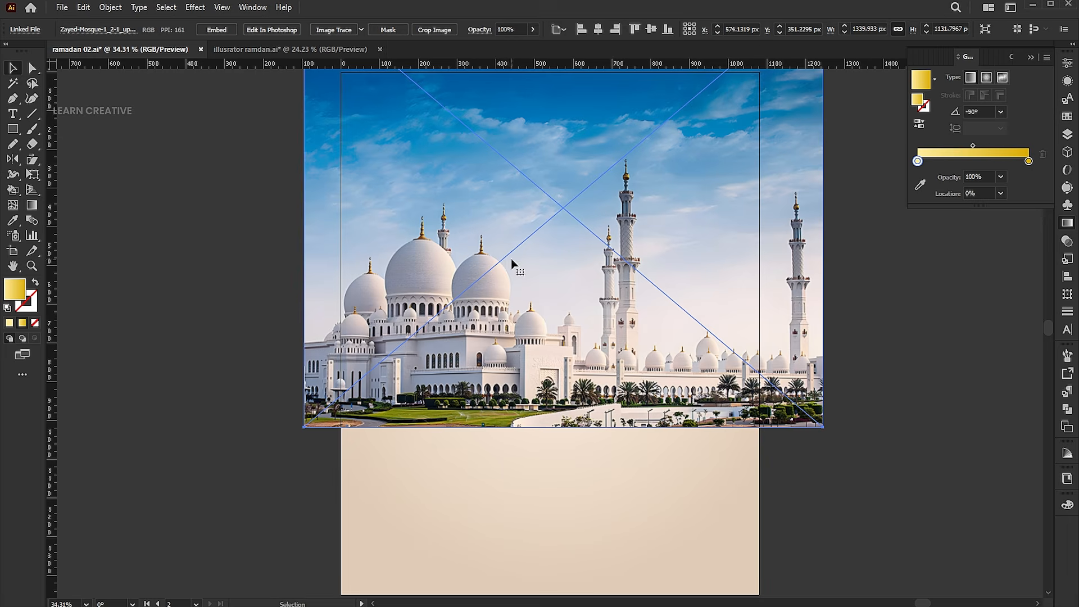
right_click(518, 226)
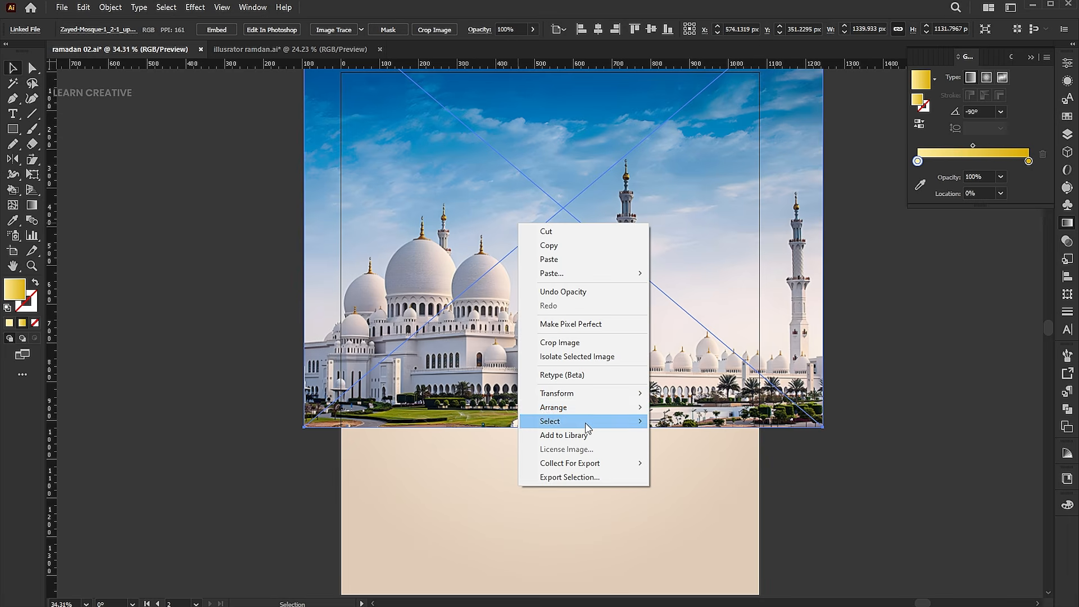
mouse_move(586, 413)
click(694, 436)
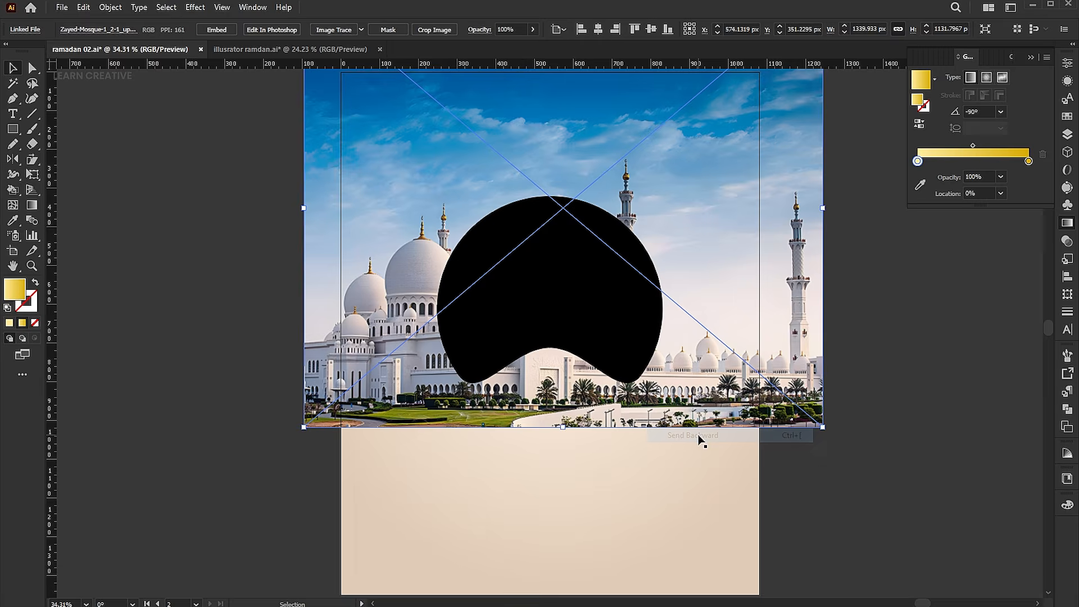
Step: Clip the mosque image to the black notched shape with a clipping mask
shift+click(568, 278)
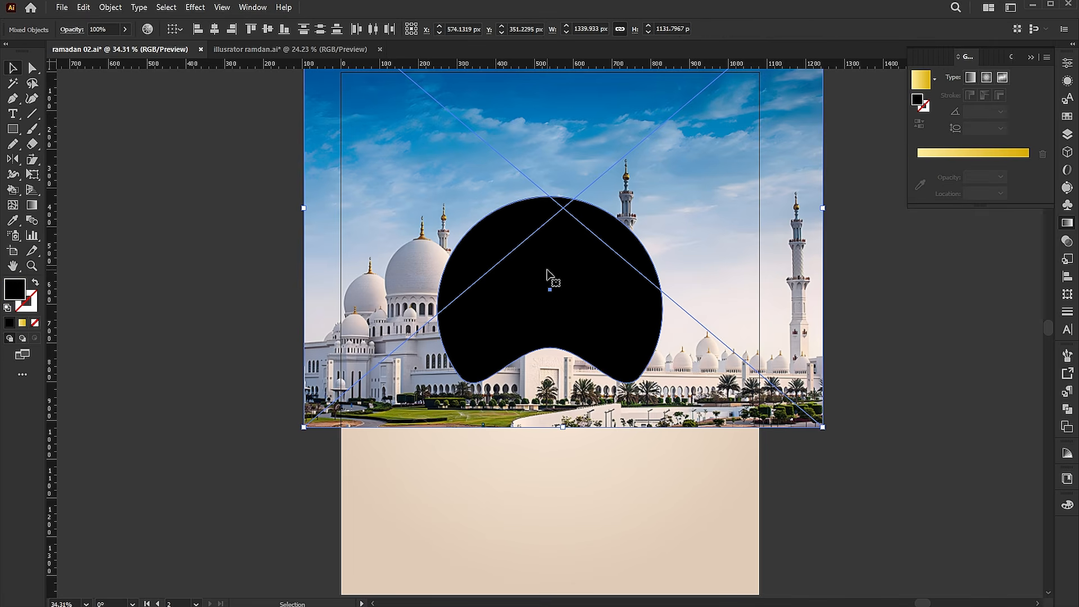
right_click(546, 270)
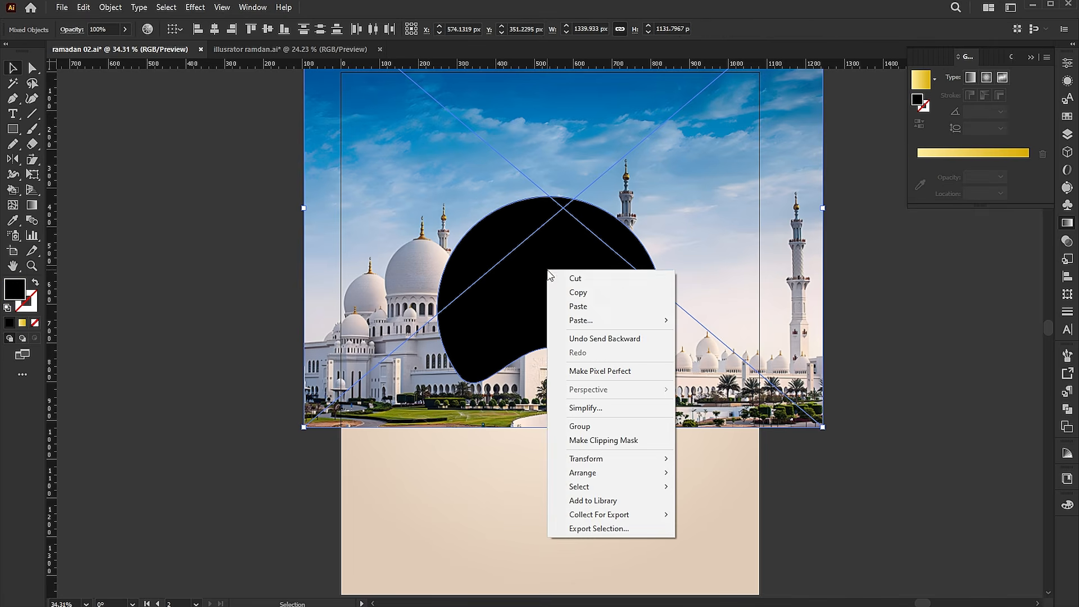
click(625, 443)
click(841, 371)
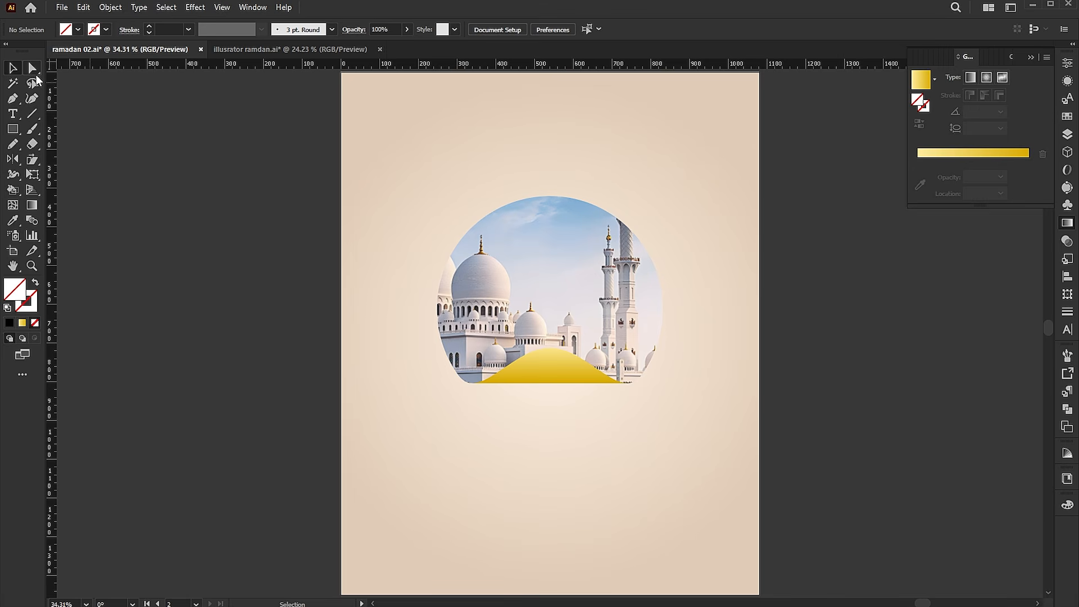
Step: Copy only the mosque image inside the clipping group and paste an unclipped duplicate in front at the same position
click(538, 262)
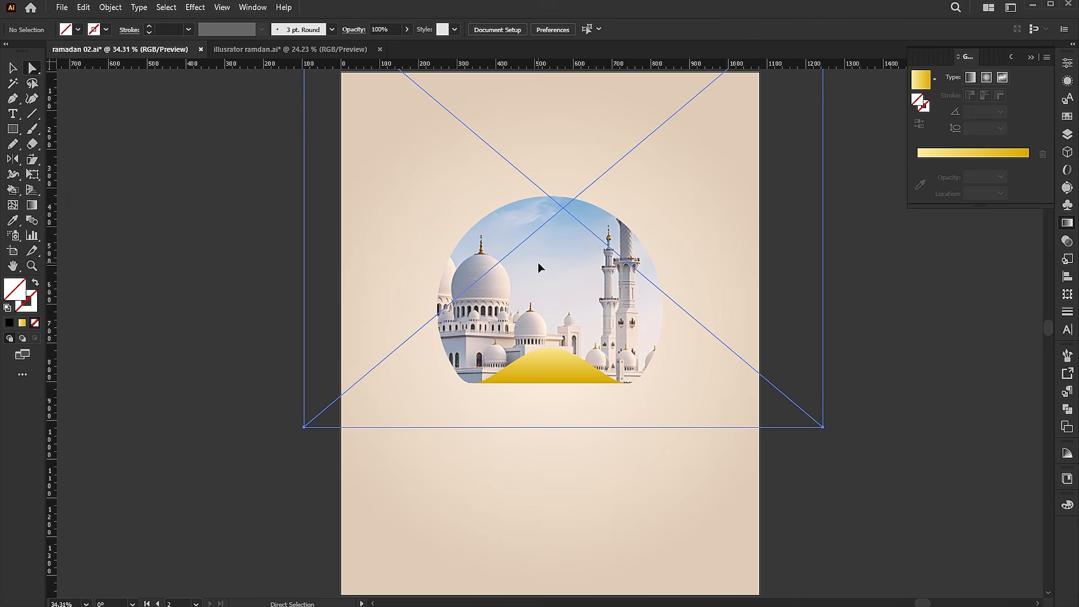
click(84, 7)
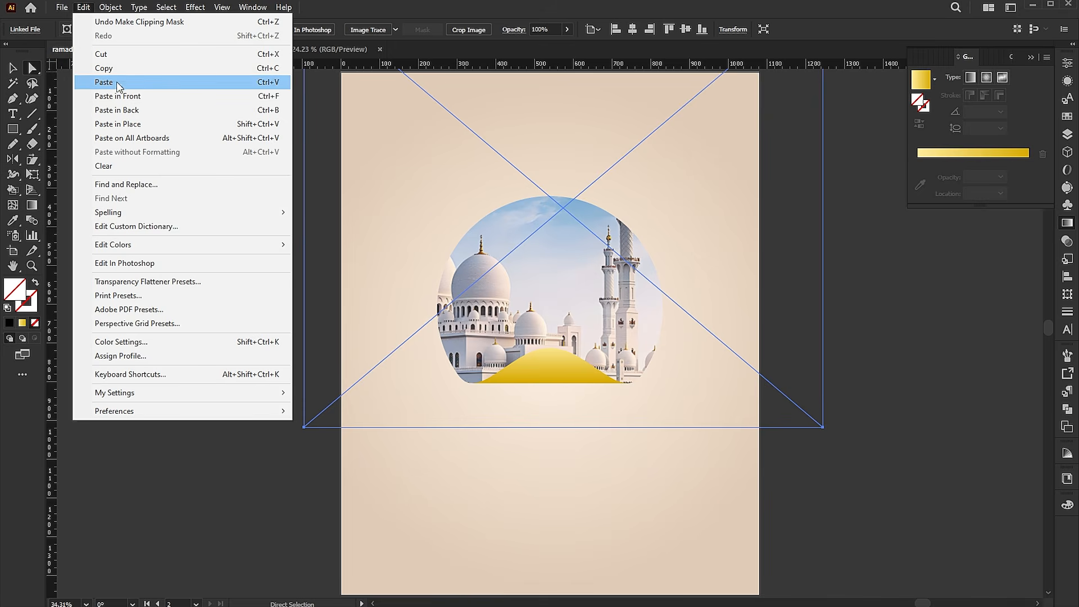
click(117, 69)
key(v)
click(854, 336)
click(84, 8)
click(115, 94)
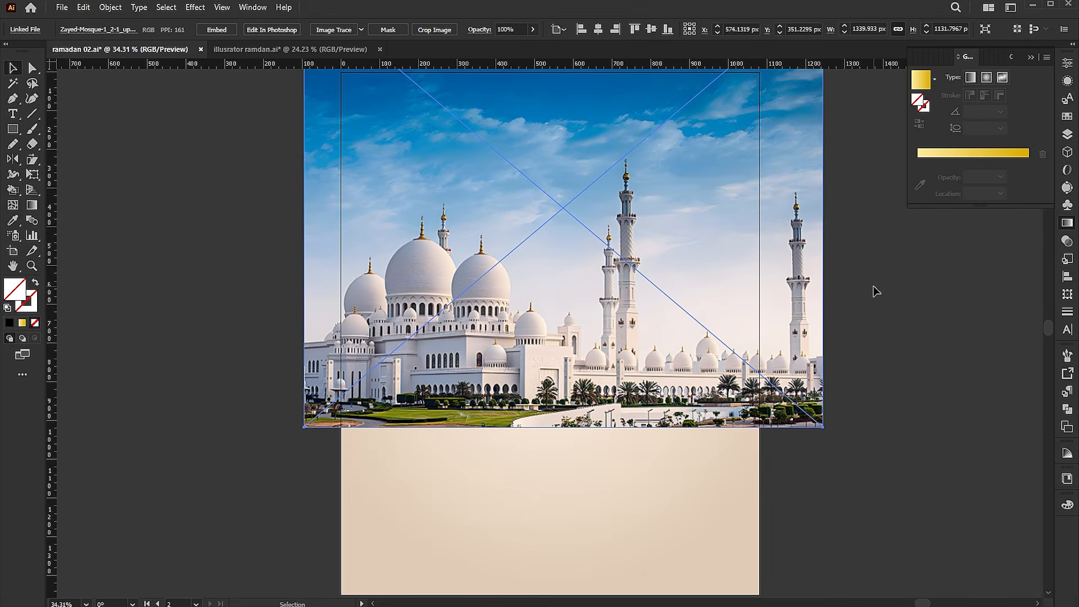
Step: Set the duplicate mosque image's opacity to 60% and deselect it
text(60)
key(Return)
click(924, 352)
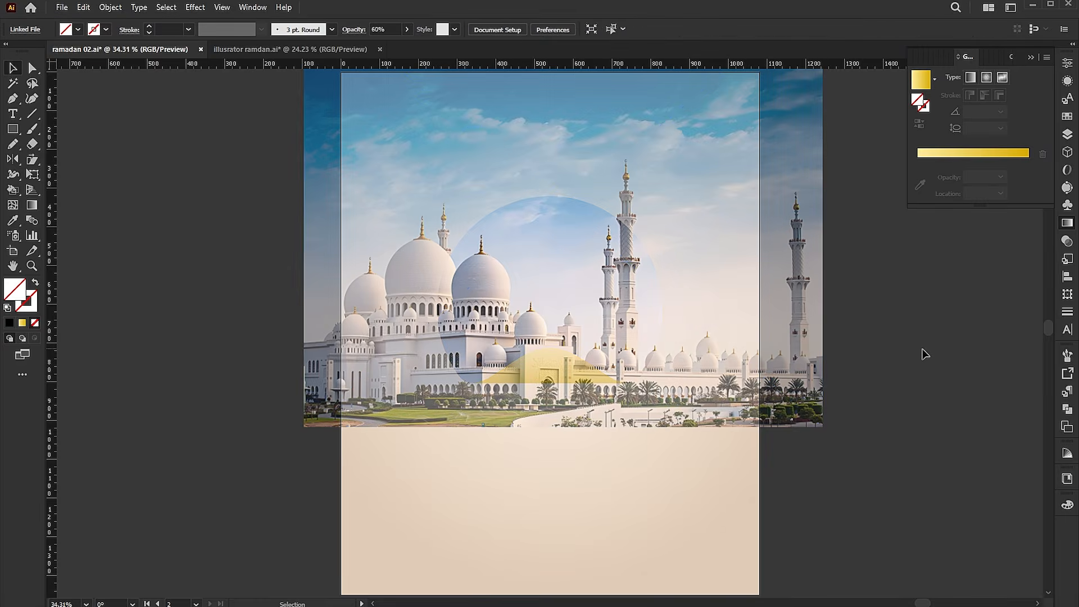
Step: Start a Pen path on the tall minaret below its lower balcony and trace the balcony's left edge and battlements
drag(631, 209, 876, 273)
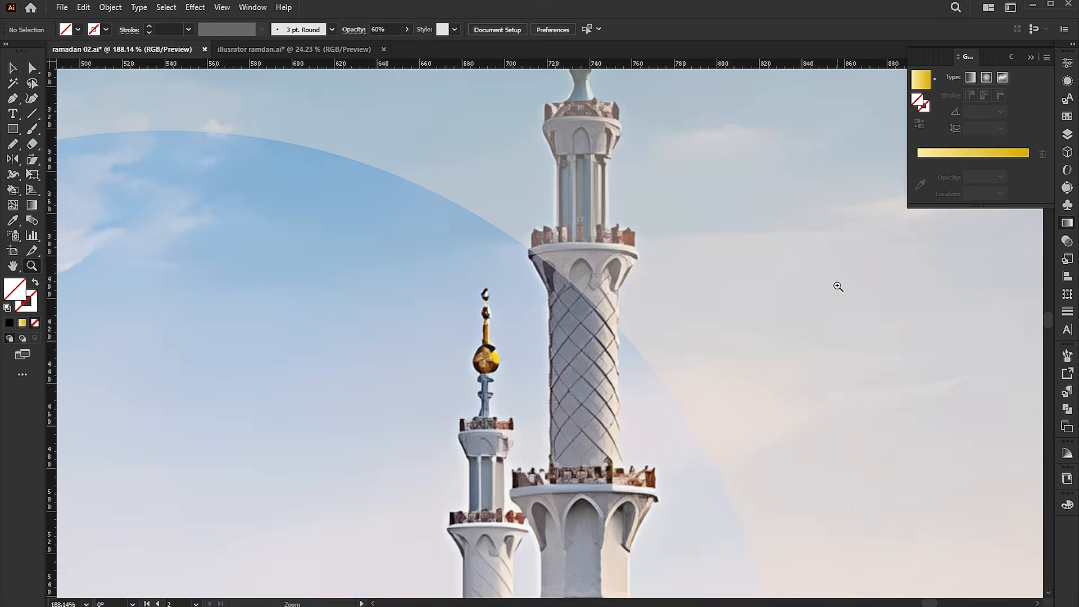
drag(571, 245, 699, 271)
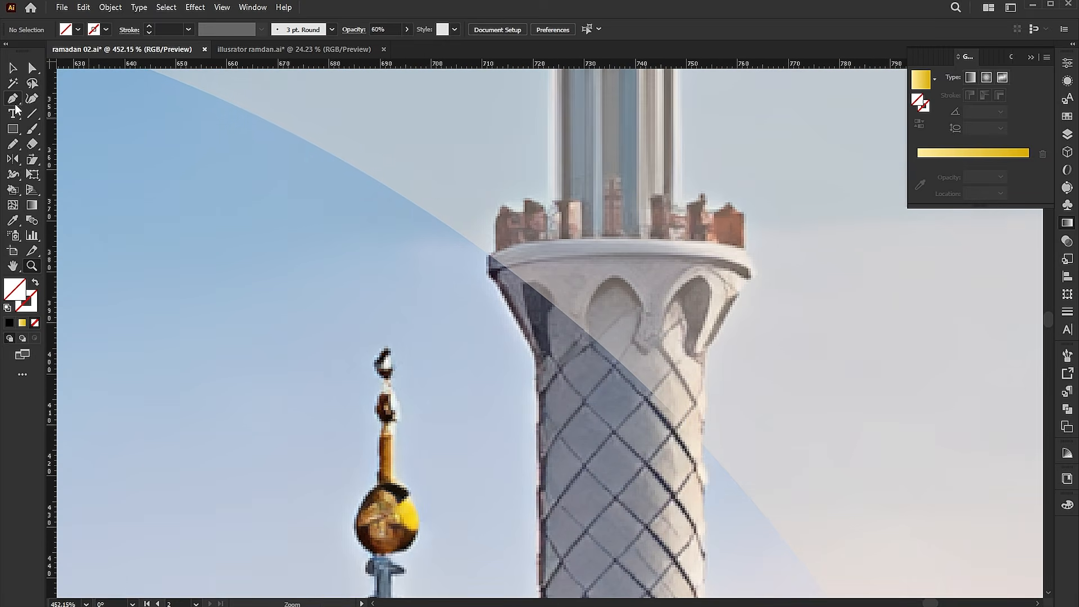
click(536, 355)
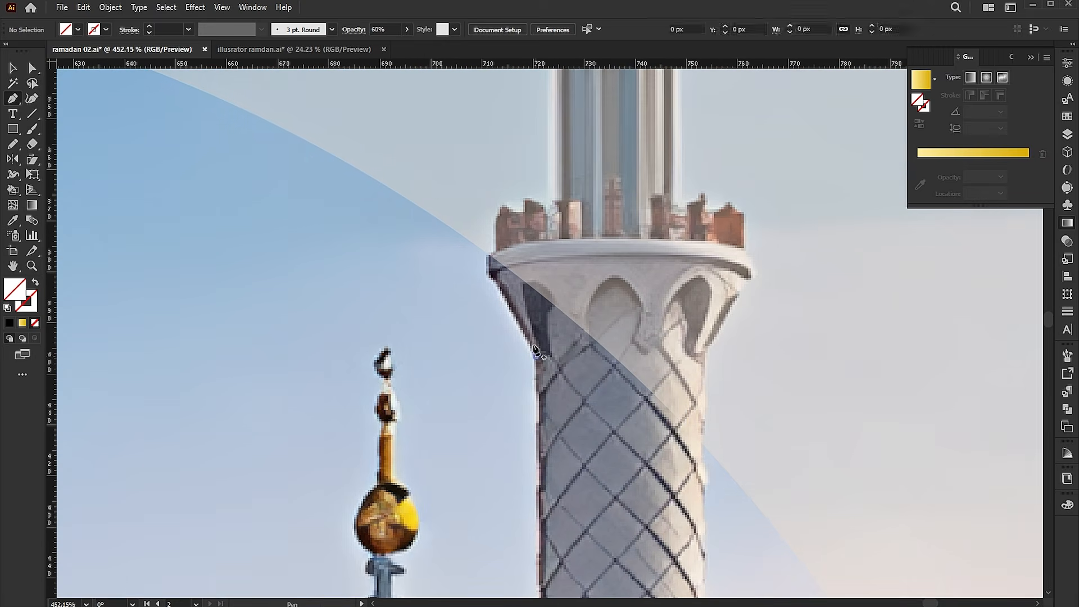
click(487, 272)
click(487, 261)
click(495, 250)
click(494, 220)
click(502, 207)
click(516, 212)
click(527, 214)
click(525, 202)
click(552, 211)
Step: Continue the Pen path up the minaret's column and around the left side of its upper balcony
scroll(568, 373, up, 5)
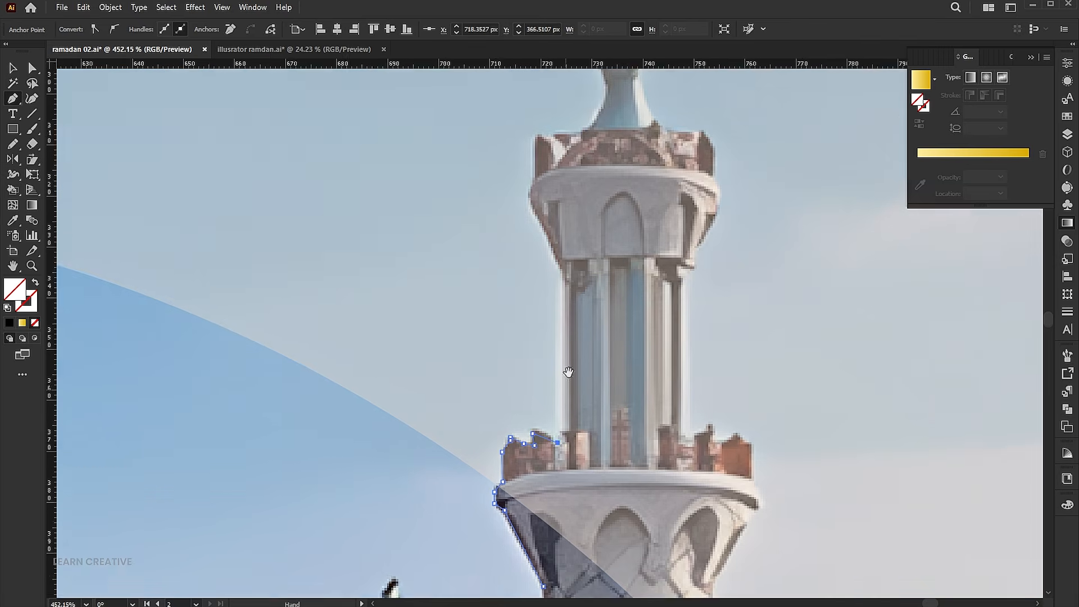
click(566, 364)
click(537, 283)
click(539, 275)
click(541, 241)
click(542, 231)
click(559, 231)
click(569, 231)
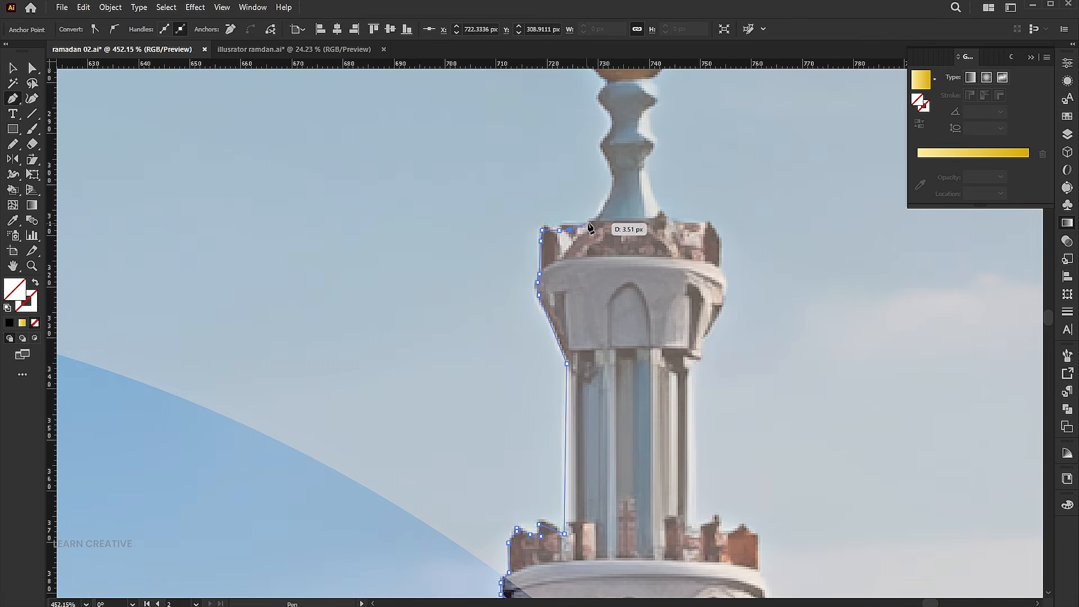
click(594, 221)
Step: Trace the left side of the minaret's blue neck, golden ball and spire up to just below the crescent
drag(616, 205, 567, 371)
drag(558, 303, 544, 264)
click(561, 248)
drag(561, 225, 544, 272)
click(564, 251)
drag(575, 203, 566, 316)
click(560, 315)
click(561, 302)
click(560, 292)
click(563, 280)
click(557, 256)
click(563, 238)
Step: Trace around the crescent finial and down the right side of the spire to the golden ball
click(563, 224)
click(553, 201)
click(558, 190)
click(570, 181)
click(577, 201)
click(562, 209)
click(573, 225)
click(572, 225)
click(571, 239)
drag(577, 281, 563, 299)
click(578, 280)
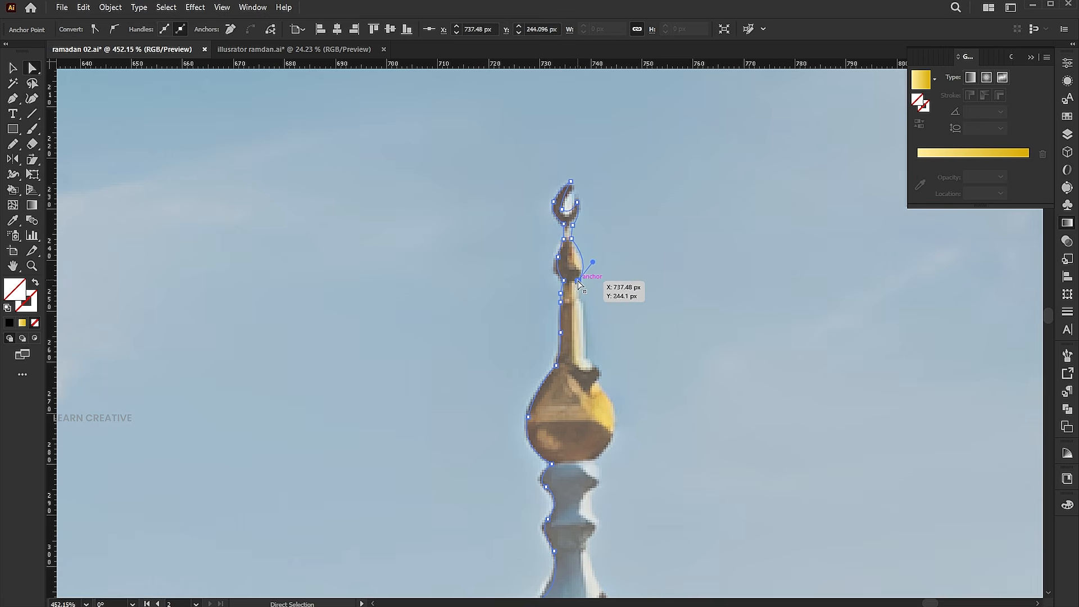
click(577, 294)
click(581, 360)
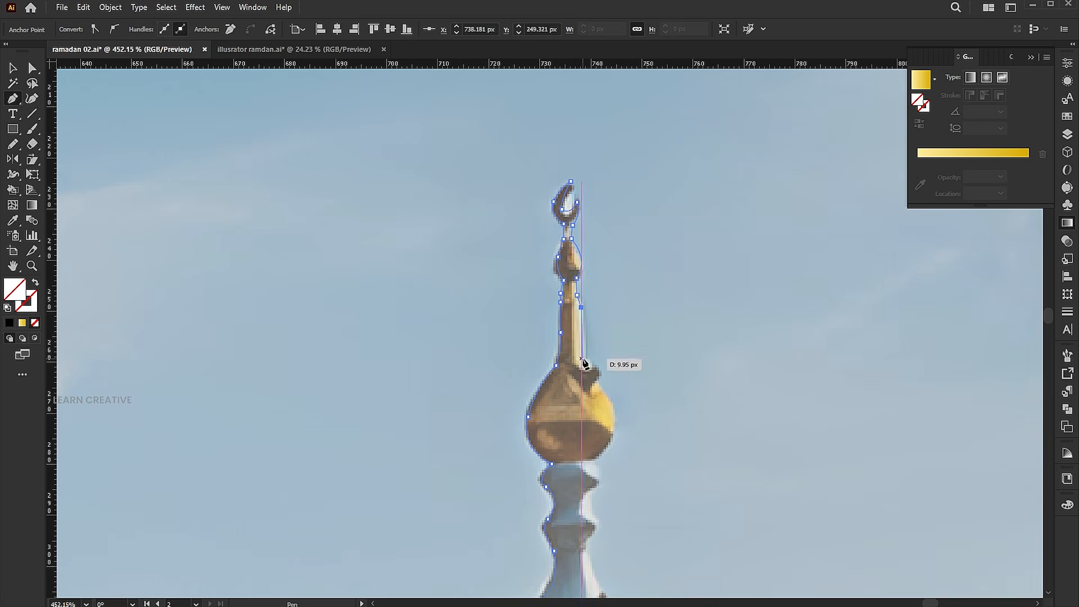
Step: Trace down the right side of the golden ball and the blue neck to the upper balcony
scroll(579, 388, down, 5)
click(595, 300)
drag(572, 328, 577, 357)
click(572, 375)
drag(576, 399, 564, 415)
click(580, 452)
Step: Trace the right side of the minaret's upper balcony and its flared base down to the column
key(space)
drag(632, 453, 533, 270)
click(499, 283)
click(525, 288)
click(537, 285)
click(545, 303)
click(544, 335)
key(space)
drag(545, 337, 544, 193)
drag(539, 243, 514, 276)
click(526, 273)
click(515, 287)
Step: Trace the right side of the lower balcony and shaft, and close the minaret path at its starting point
key(space)
drag(522, 451, 512, 320)
click(506, 315)
click(517, 314)
click(528, 311)
click(532, 305)
click(541, 322)
click(557, 313)
click(572, 322)
drag(577, 366, 565, 269)
click(564, 233)
click(529, 314)
click(520, 332)
click(520, 497)
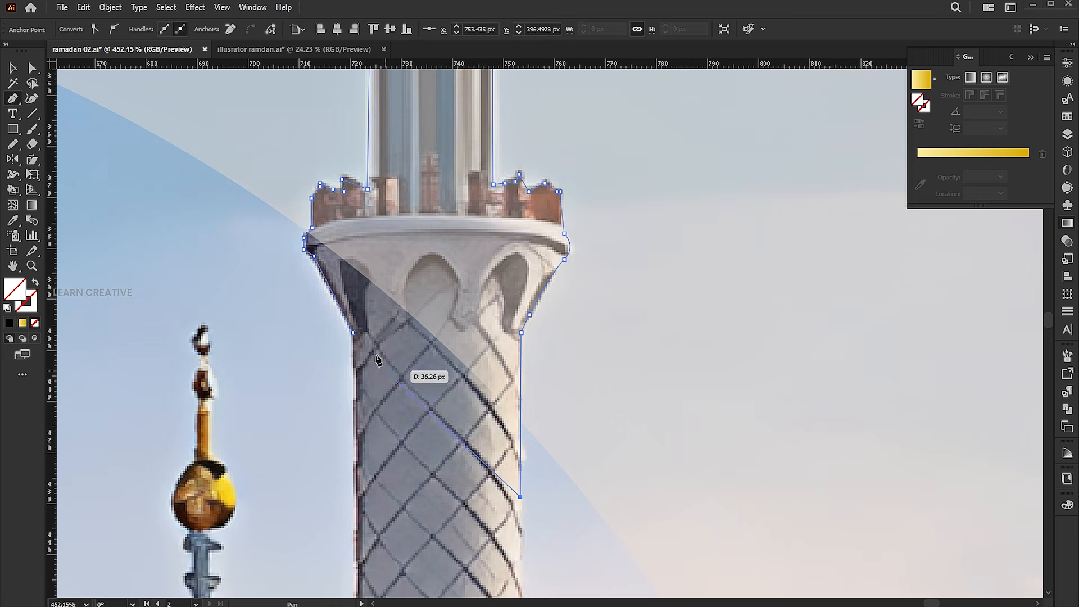
click(352, 332)
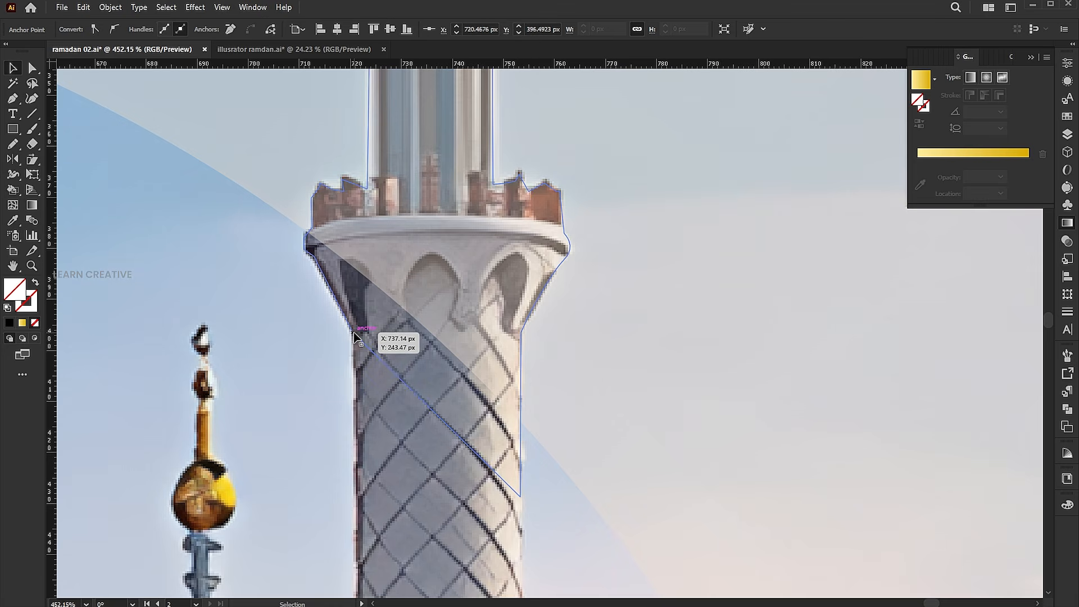
Step: Fill the traced minaret outline with solid black
key(ctrl+0)
key(v)
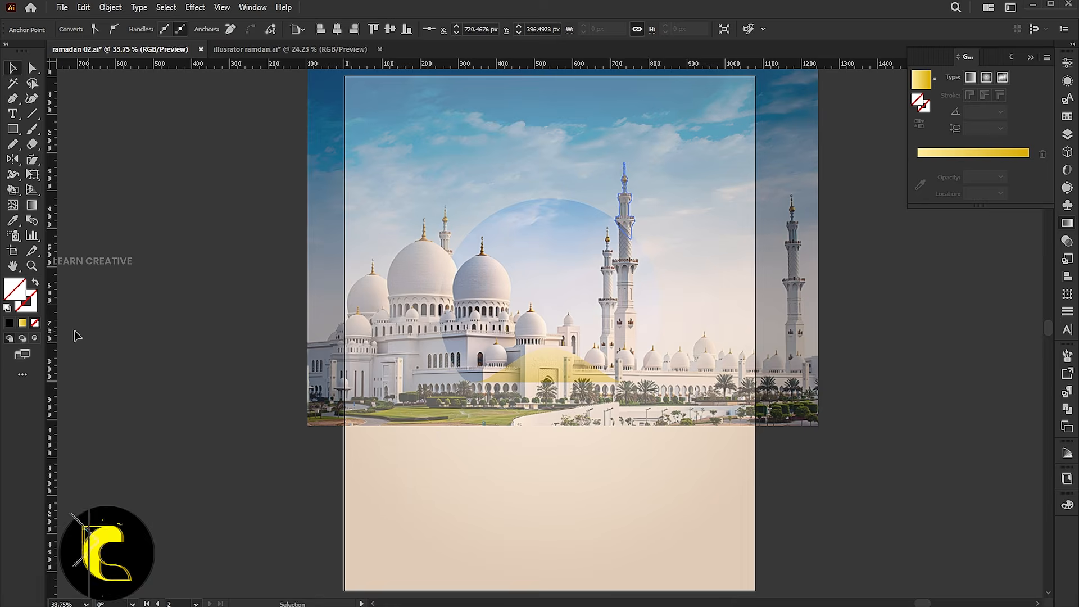
click(9, 323)
Step: Set the duplicate mosque image's opacity back to 100%
click(737, 191)
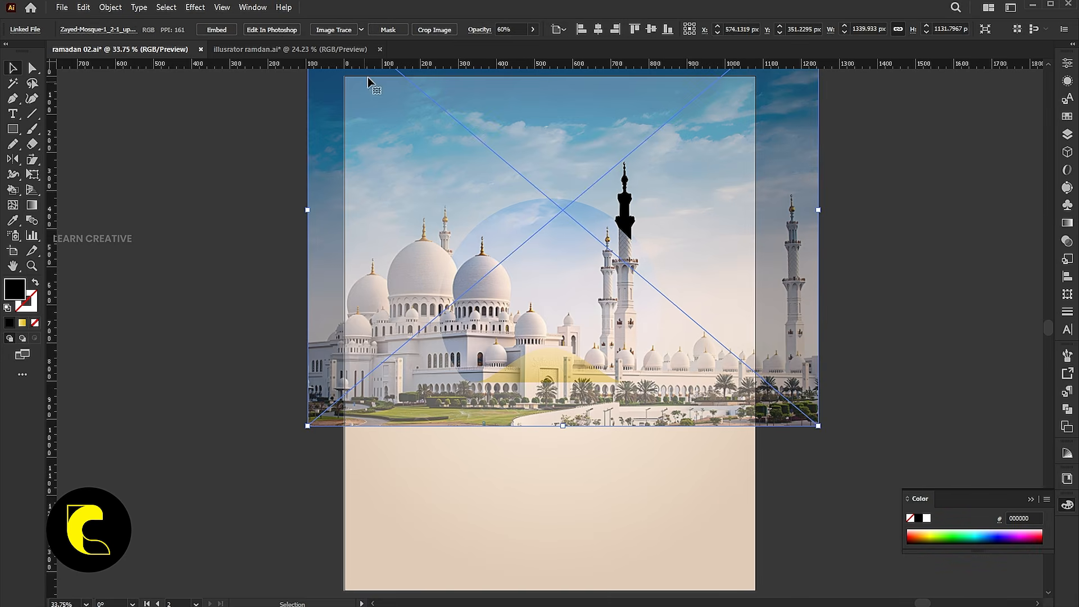
click(513, 31)
text(100)
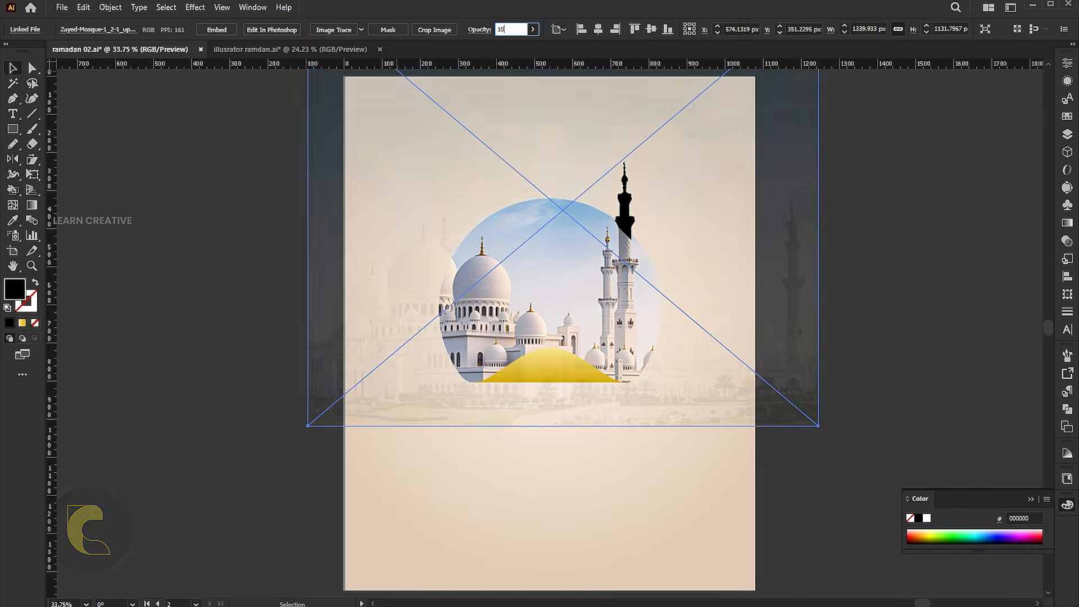
key(Return)
Step: Clip the duplicate mosque image to the black minaret outline, deselect it and collapse the color controls
shift+click(625, 221)
right_click(654, 190)
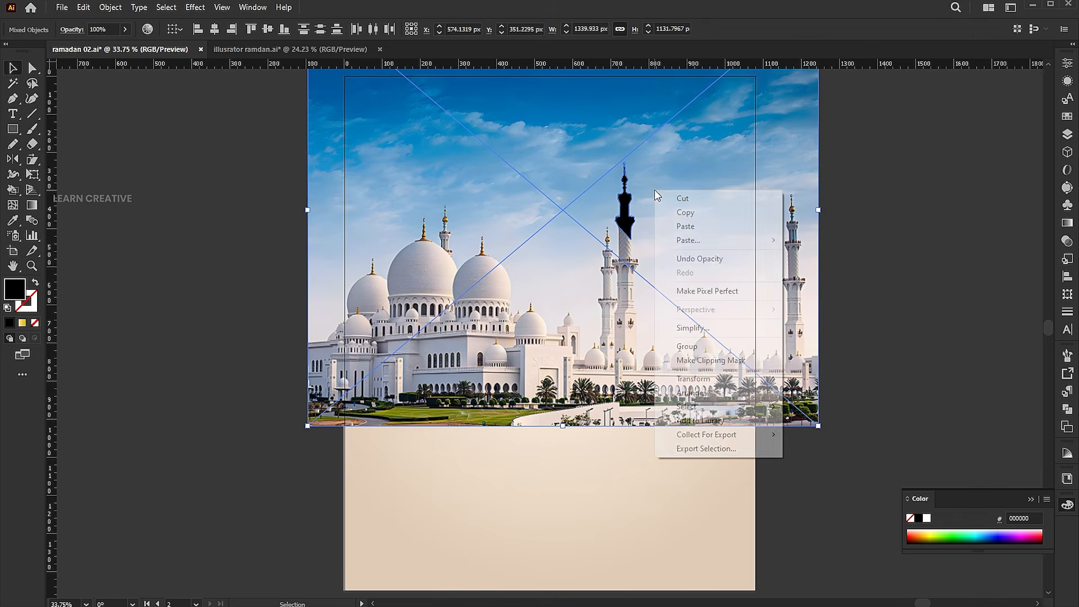
click(712, 361)
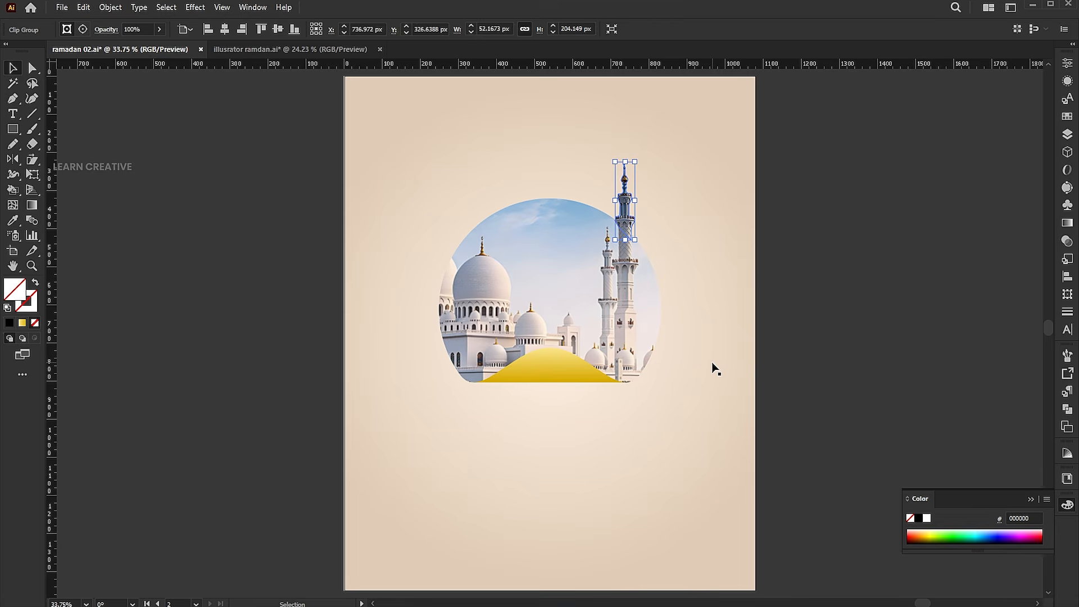
click(802, 308)
click(1032, 499)
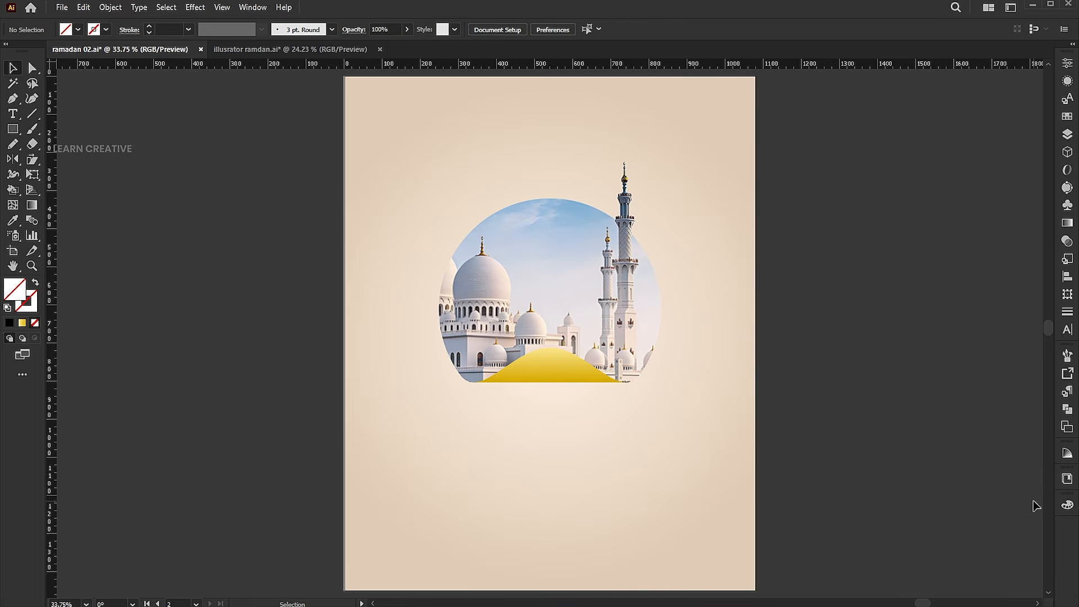
Step: Isolate the mosque's clip group and draw a black-filled circle about 413 px wide, overlapping the gold shape and extending below it
double_click(525, 311)
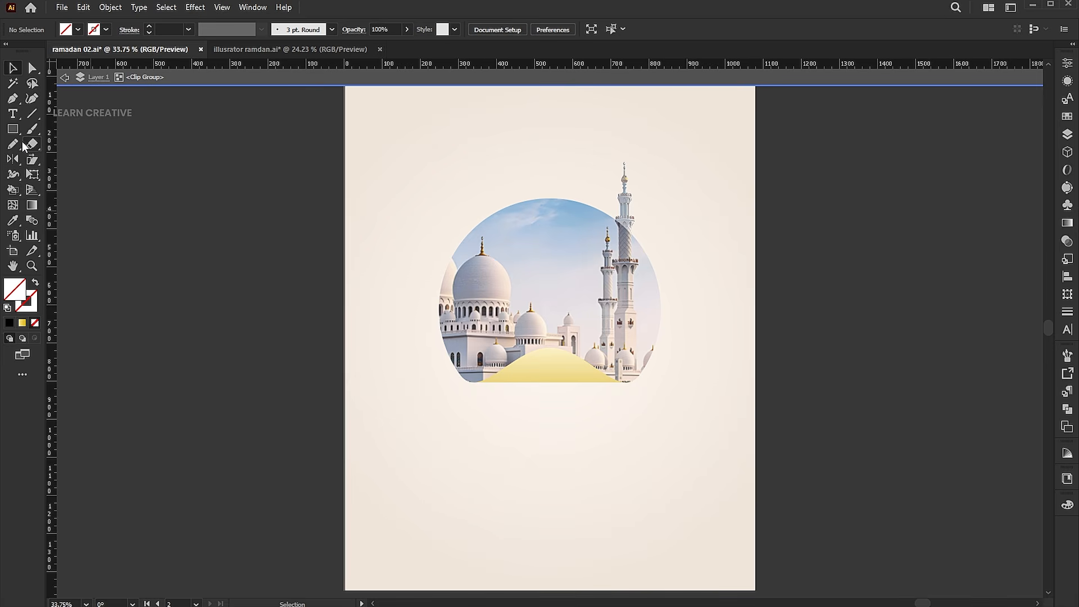
drag(19, 140, 79, 155)
drag(510, 371, 630, 459)
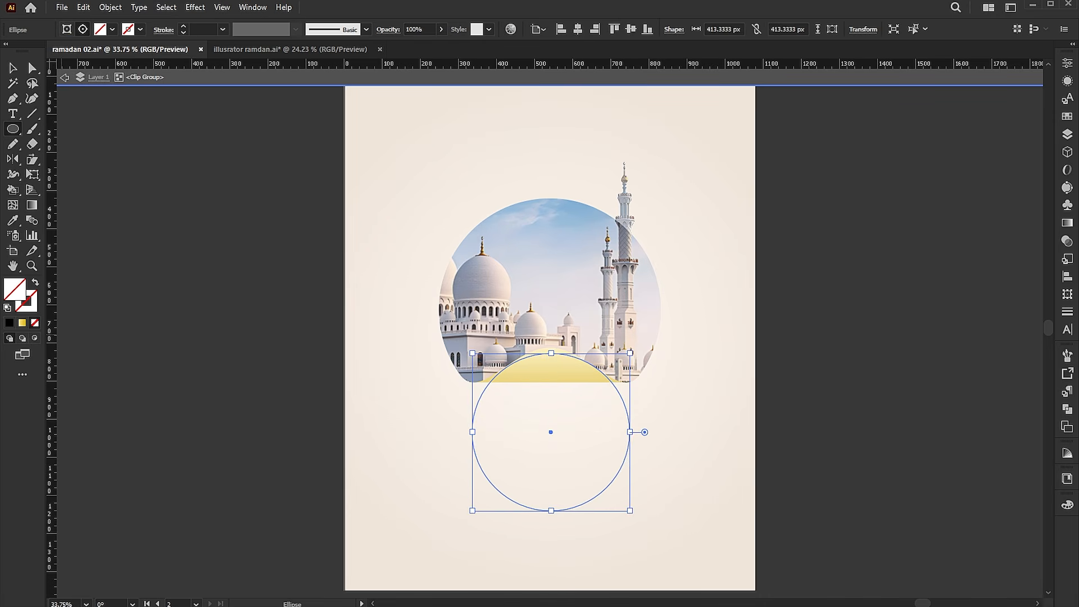
click(11, 323)
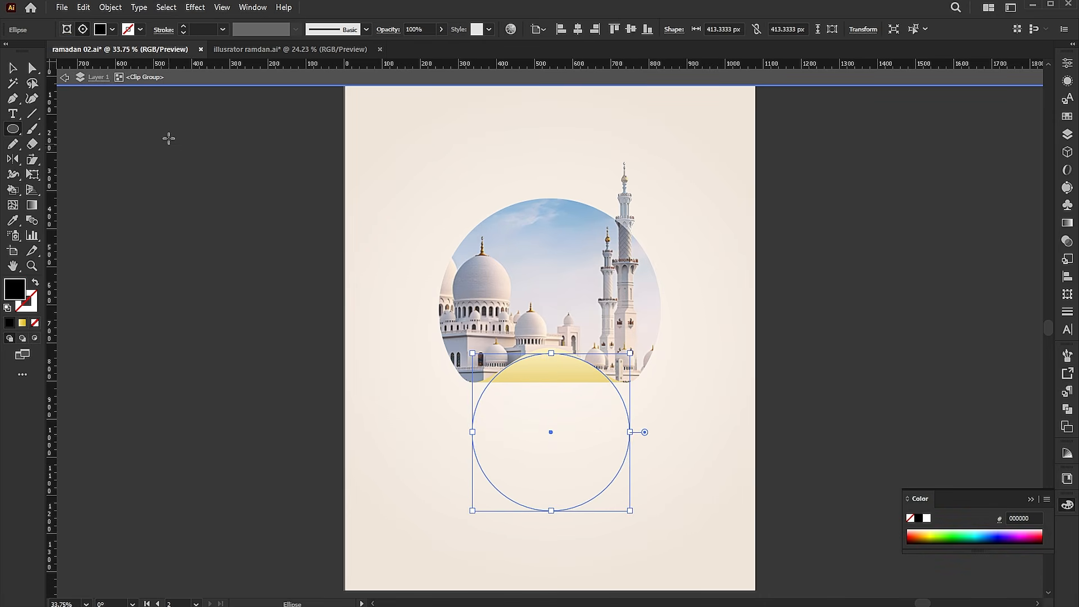
Step: Apply a Gaussian Blur with a radius of about 50.85 pixels to the black circle
click(197, 8)
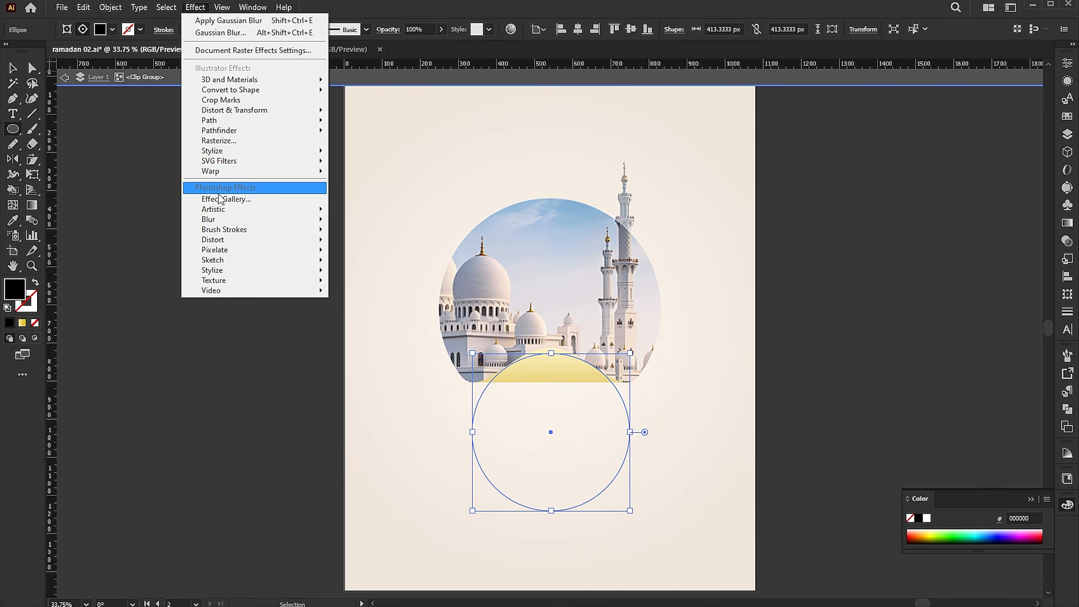
mouse_move(214, 222)
click(357, 220)
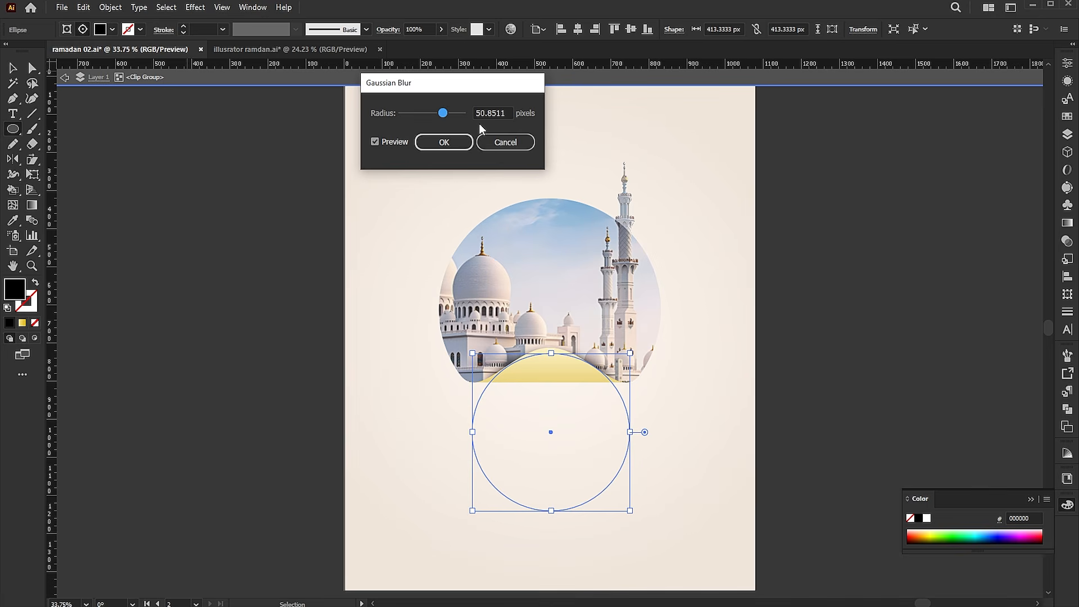
click(444, 142)
key(v)
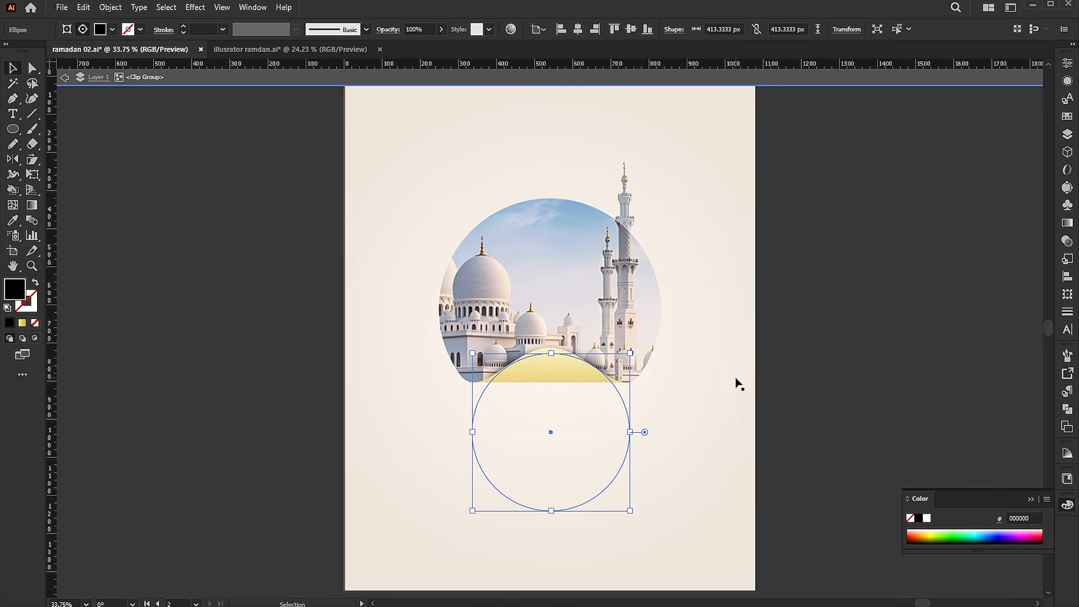
Step: Pull the blurred circle's left anchor about 8 px outward, pull its right anchor outward too, and exit the clip group
key(a)
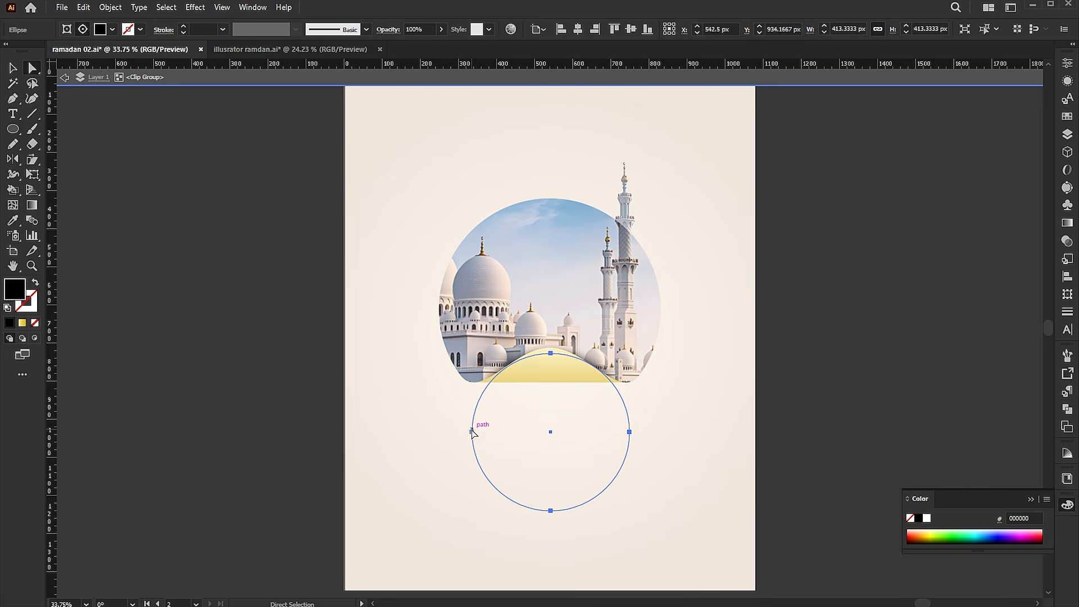
click(472, 431)
drag(472, 431, 469, 433)
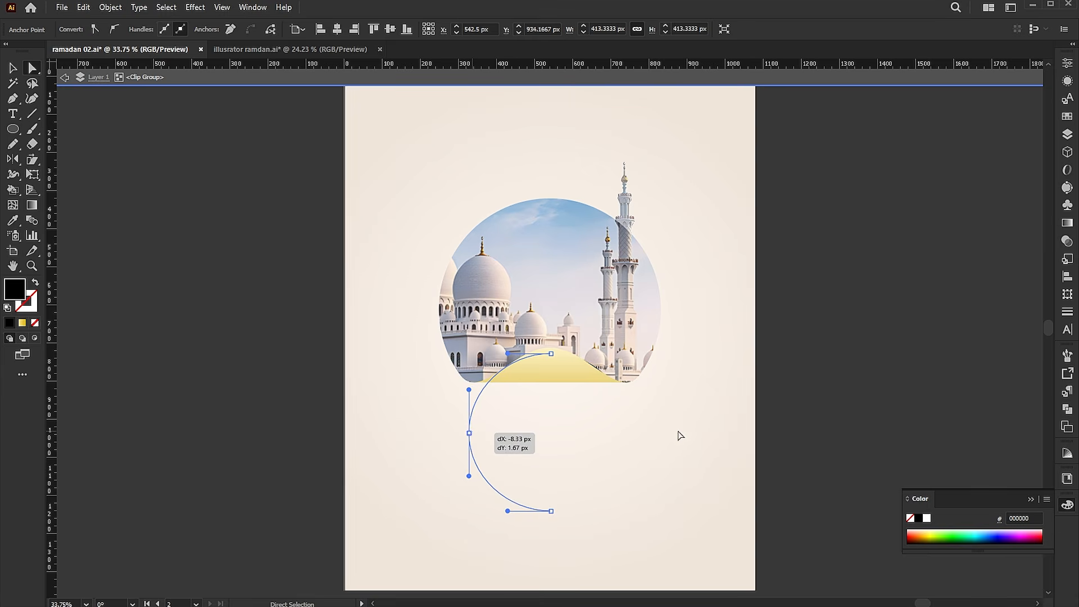
drag(629, 432, 637, 432)
click(731, 365)
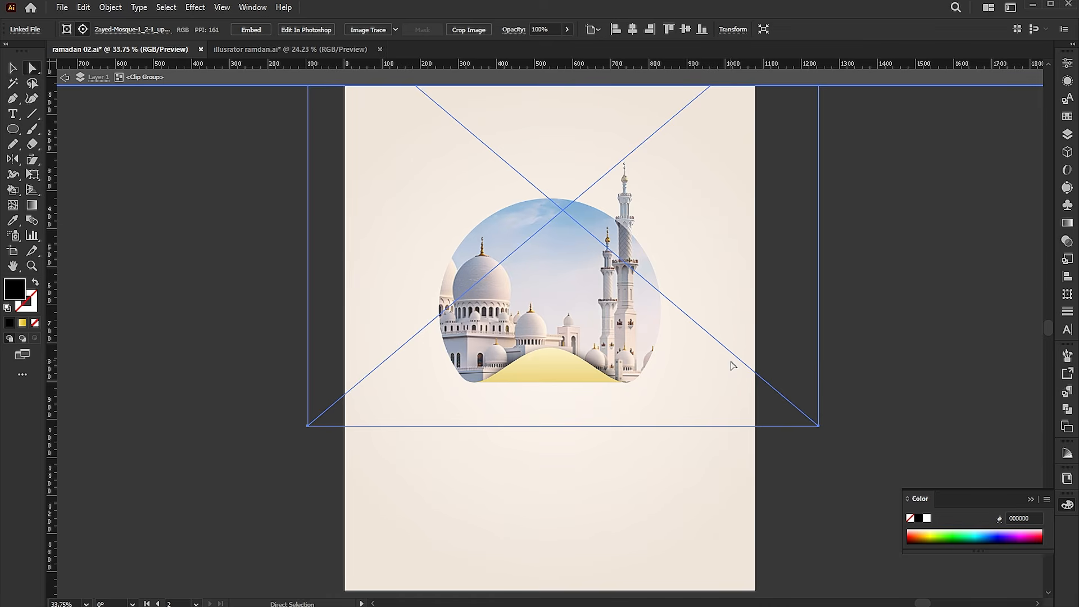
click(892, 393)
key(v)
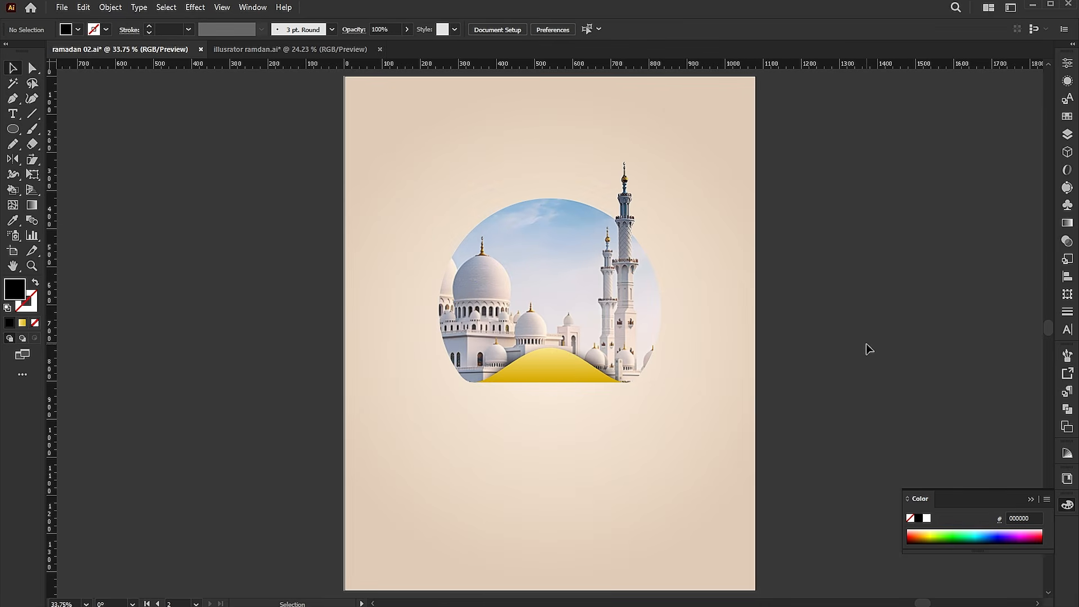
Step: Draw a circle over the mosque picture that matches its full round outline
drag(599, 350, 661, 417)
key(v)
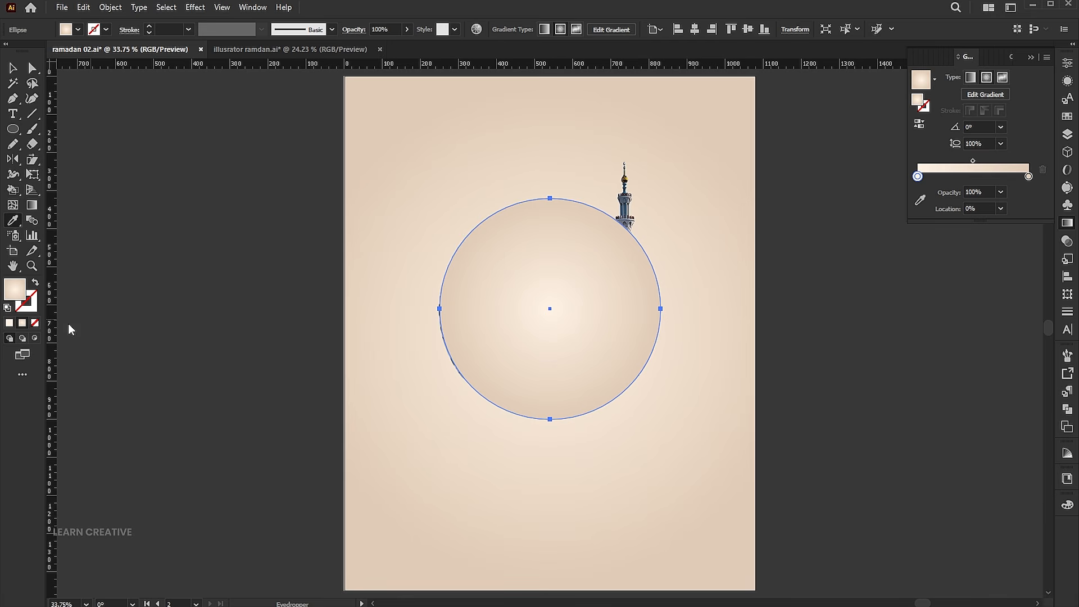
key(v)
Step: Fill the new circle with a white-to-black linear gradient and set the white stop's opacity to 0%
click(935, 79)
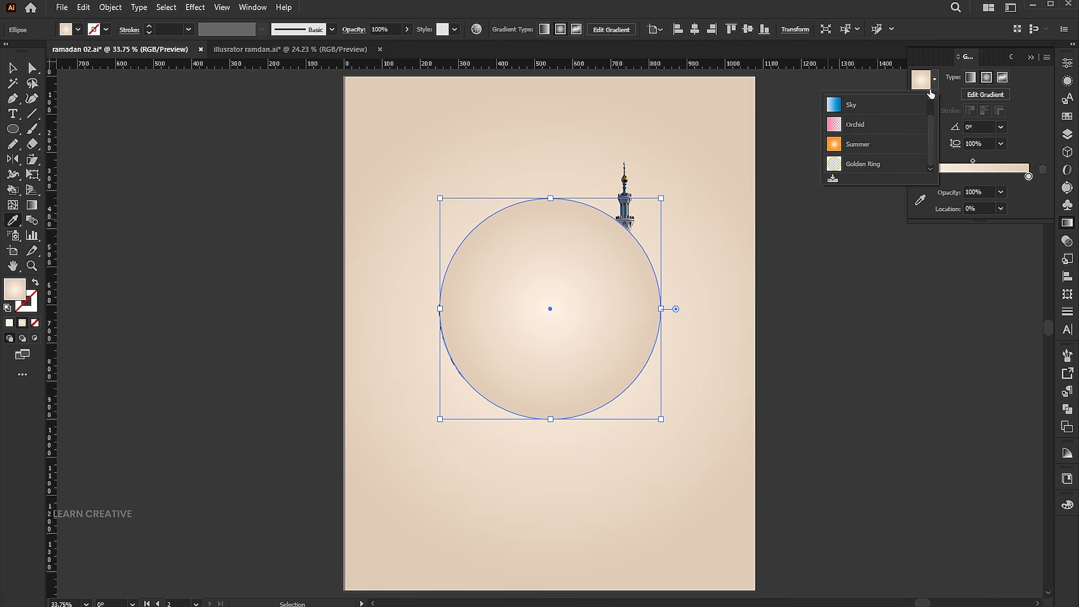
drag(931, 118, 931, 94)
click(873, 105)
click(917, 177)
double_click(986, 192)
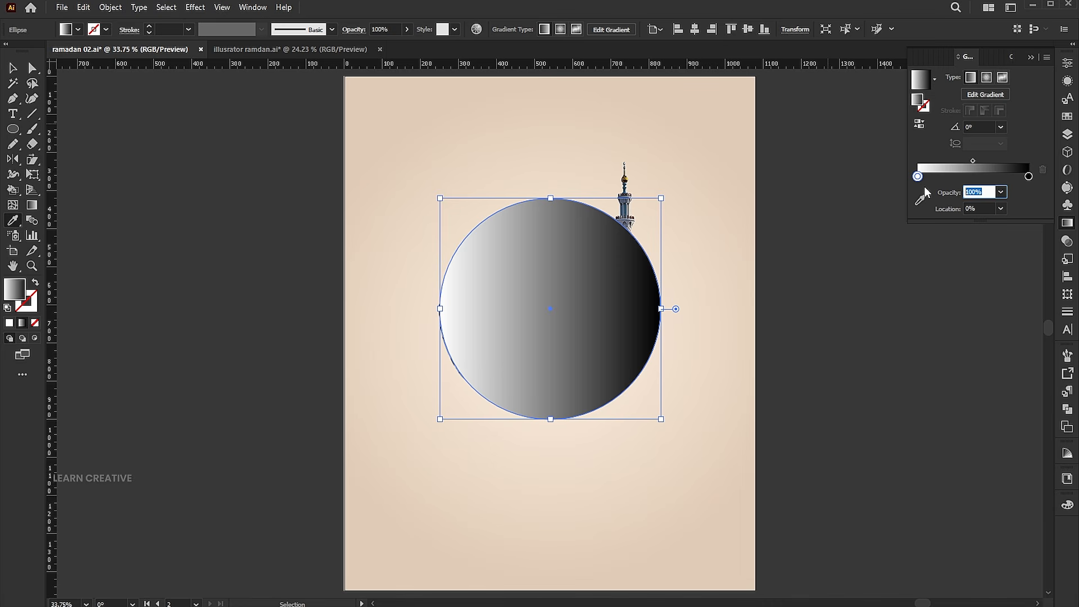
text(0)
key(Return)
click(921, 197)
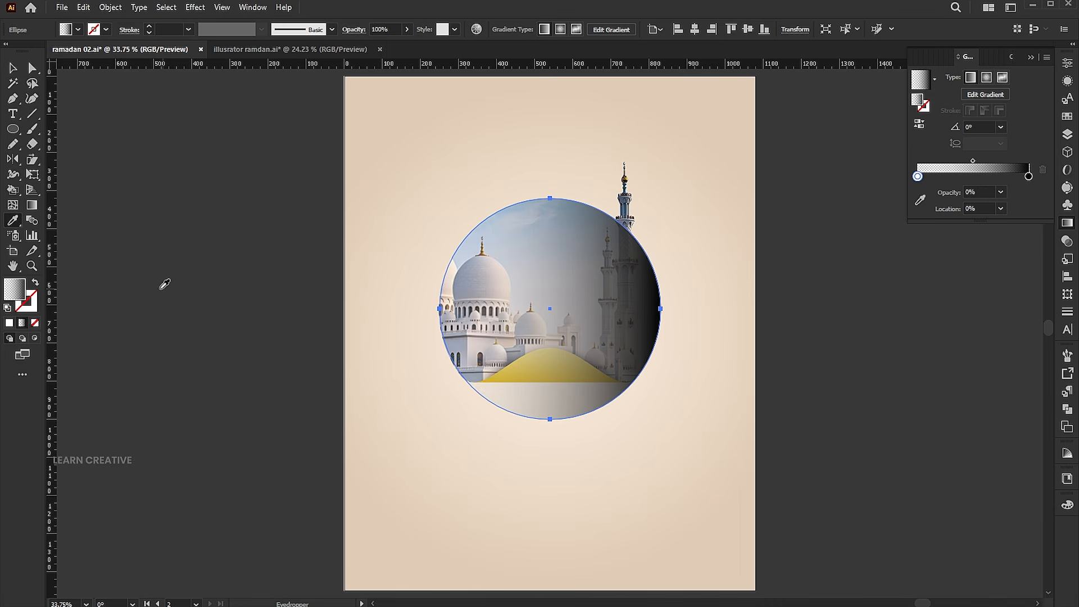
Step: Redirect the circle's gradient to 90°, fading from transparent near the circle's bottom to black at the mosque picture's flat edge
key(v)
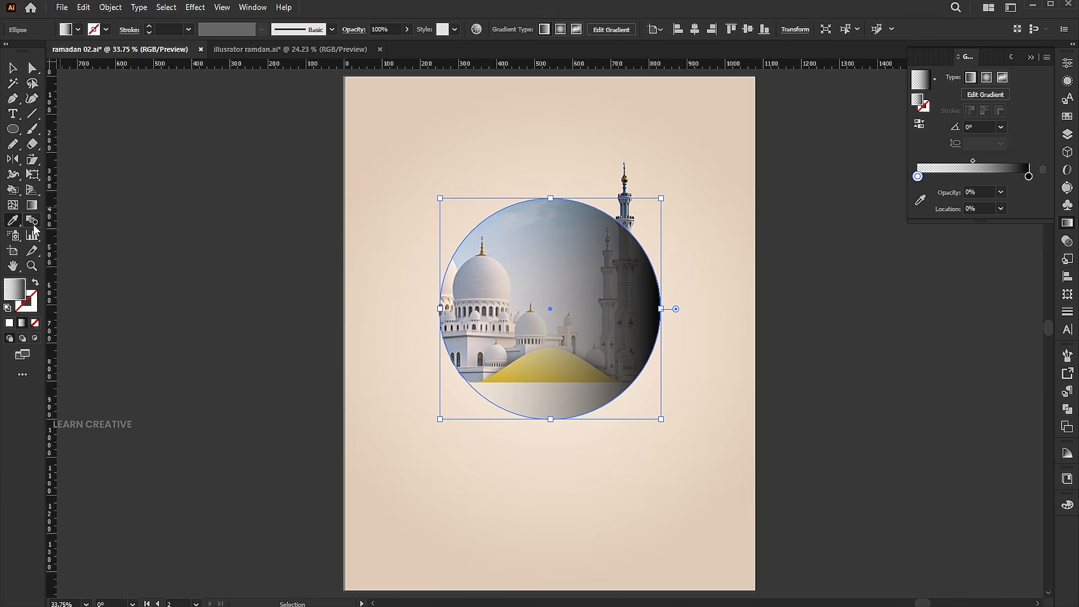
click(32, 205)
drag(554, 410, 555, 376)
key(v)
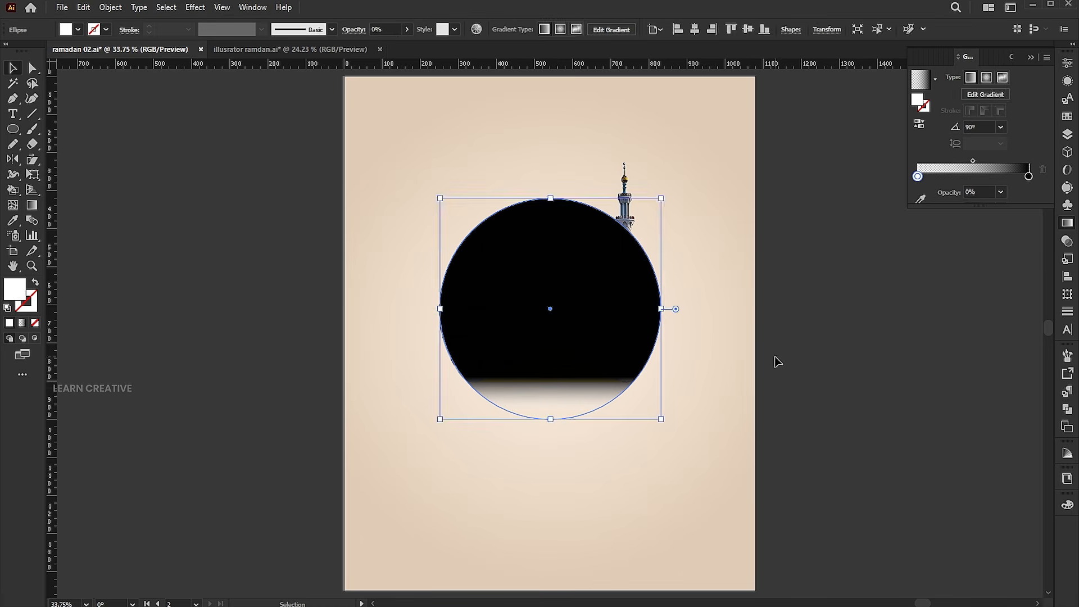
Step: Send the gradient circle and the beige background to the back, behind the mosque picture, and deselect them
right_click(686, 341)
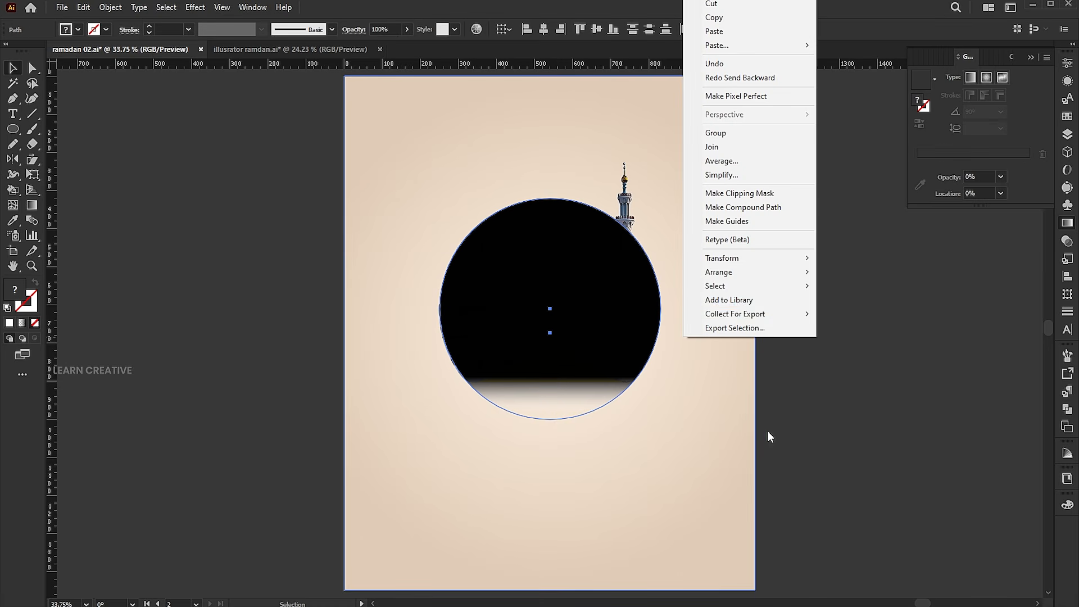
mouse_move(755, 280)
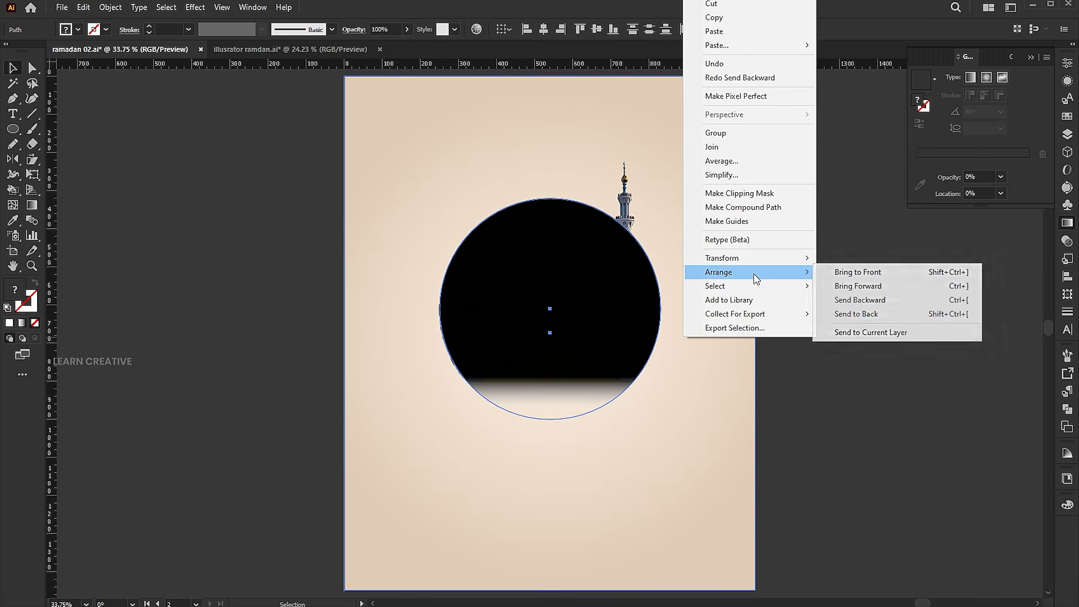
click(847, 315)
click(861, 319)
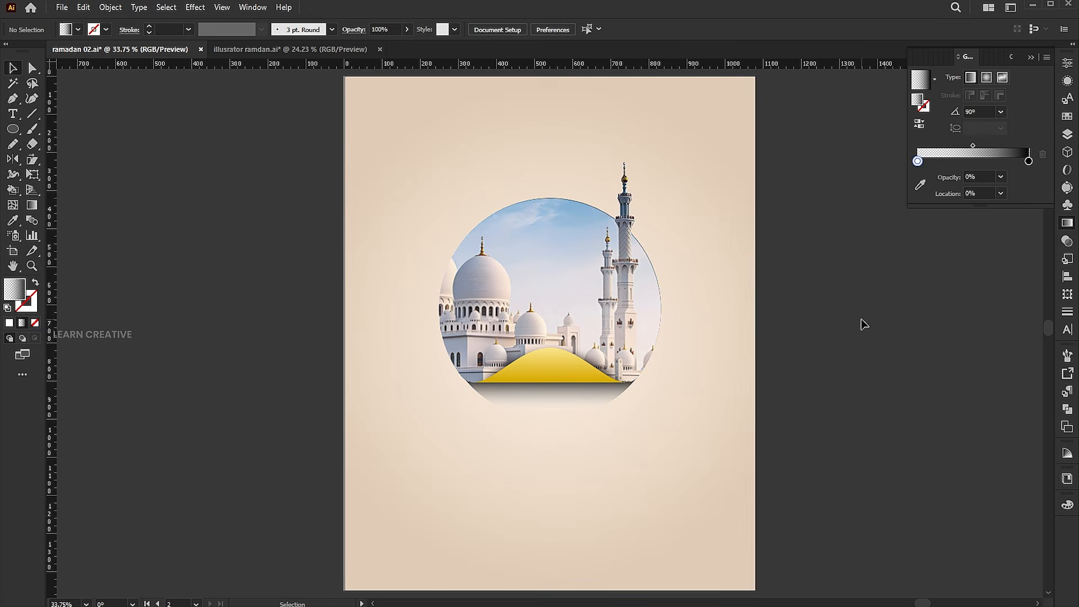
Step: Apply a Gaussian Blur with a radius of about 24.81 pixels to the gradient circle behind the mosque picture
click(574, 403)
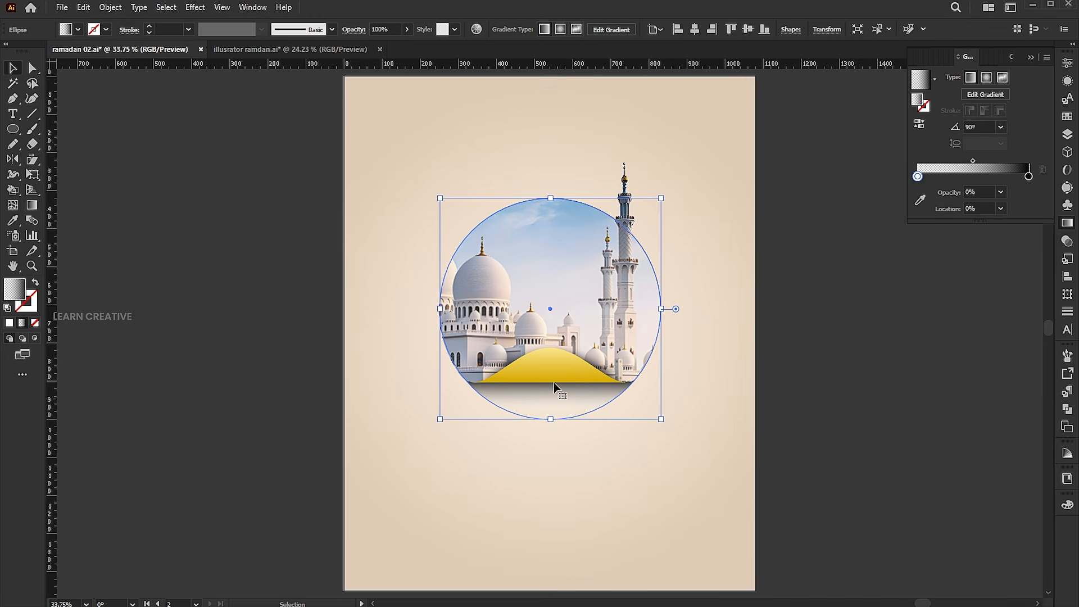
click(193, 11)
mouse_move(270, 220)
click(360, 223)
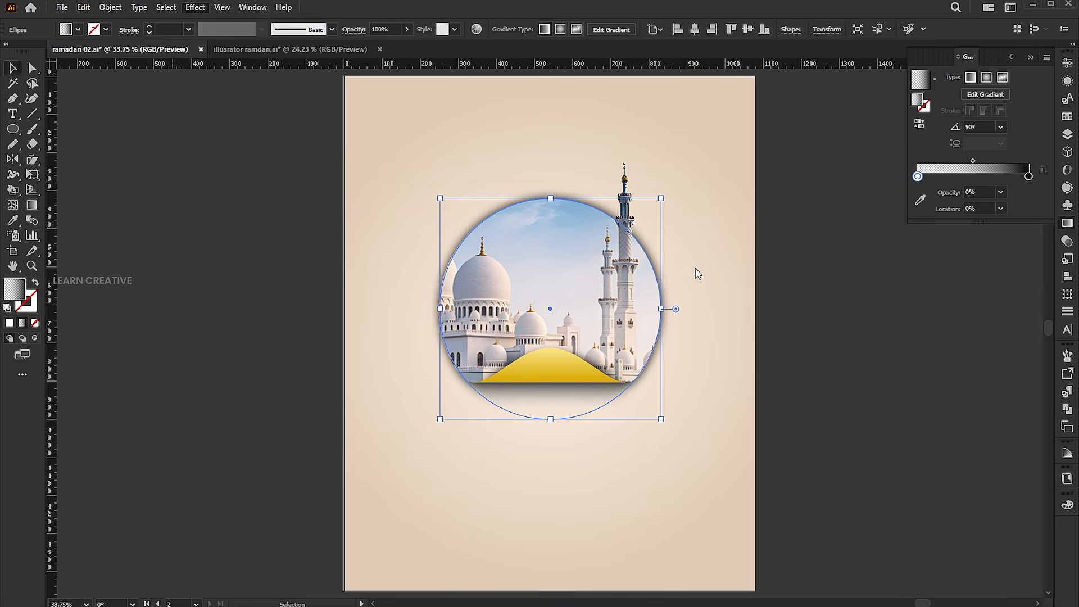
drag(438, 114, 430, 113)
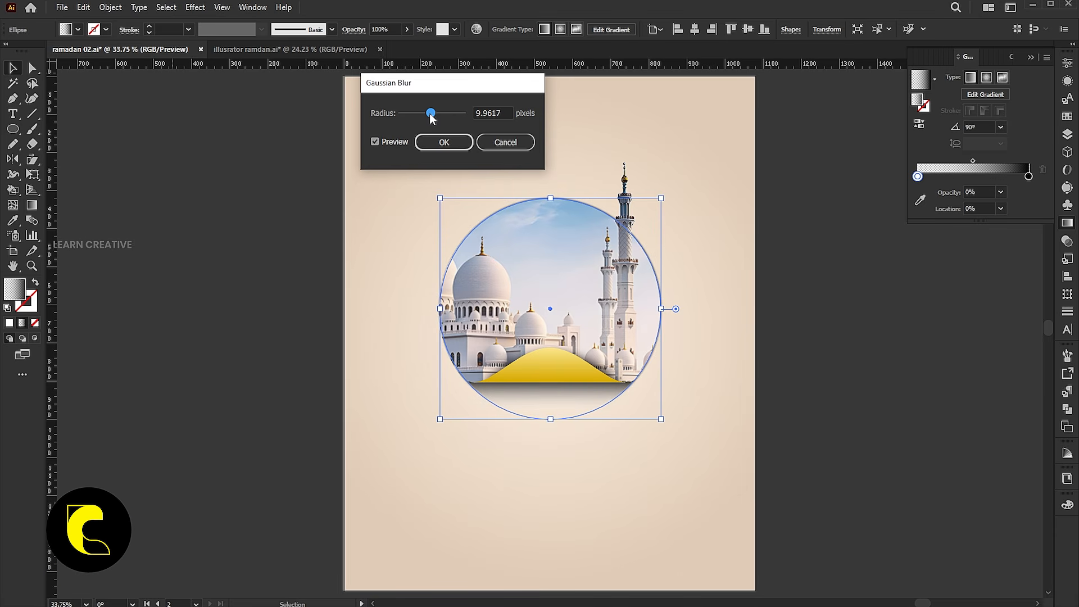
click(444, 142)
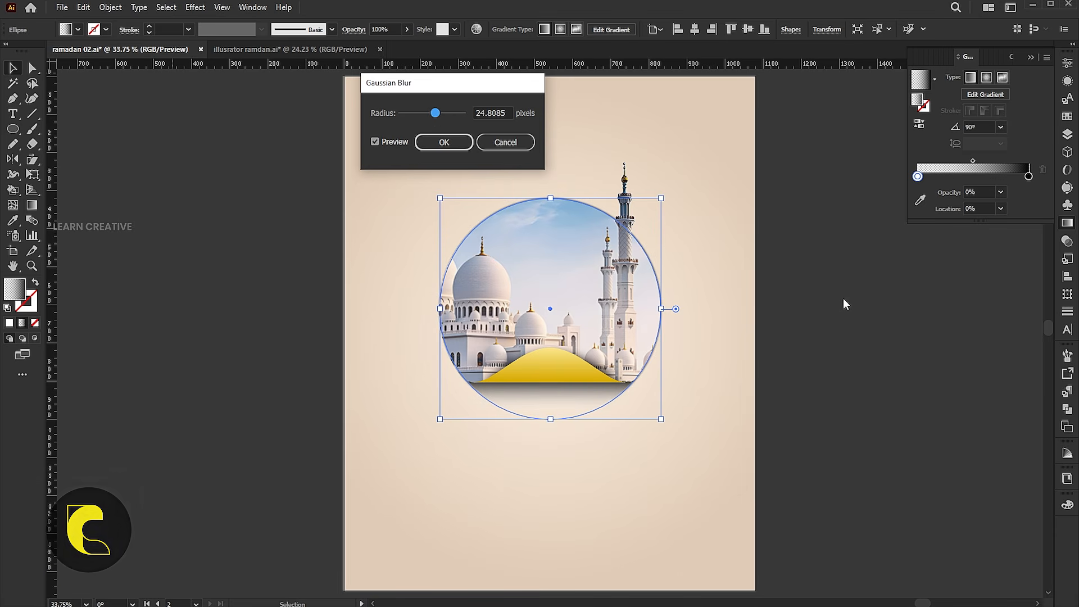
click(873, 304)
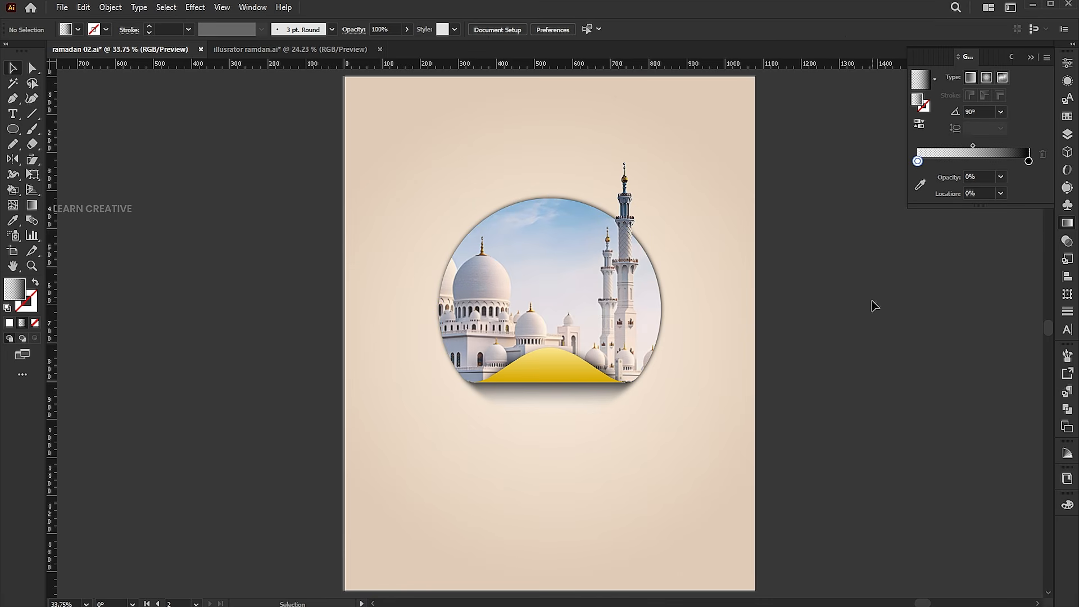
Step: Move the shadow circle's top anchor downward and its left and right anchors slightly inward, behind the mosque picture
key(a)
click(558, 359)
drag(550, 198, 548, 220)
drag(660, 309, 655, 312)
drag(440, 309, 447, 312)
click(804, 359)
Step: Set the shadow circle's opacity to 40% and deselect it
click(590, 391)
click(987, 56)
drag(1019, 77, 939, 78)
text(40)
click(899, 353)
Step: Move the shadow circle's left anchor about 20 px and its right anchor about 8 px outward
click(629, 383)
drag(447, 312, 438, 310)
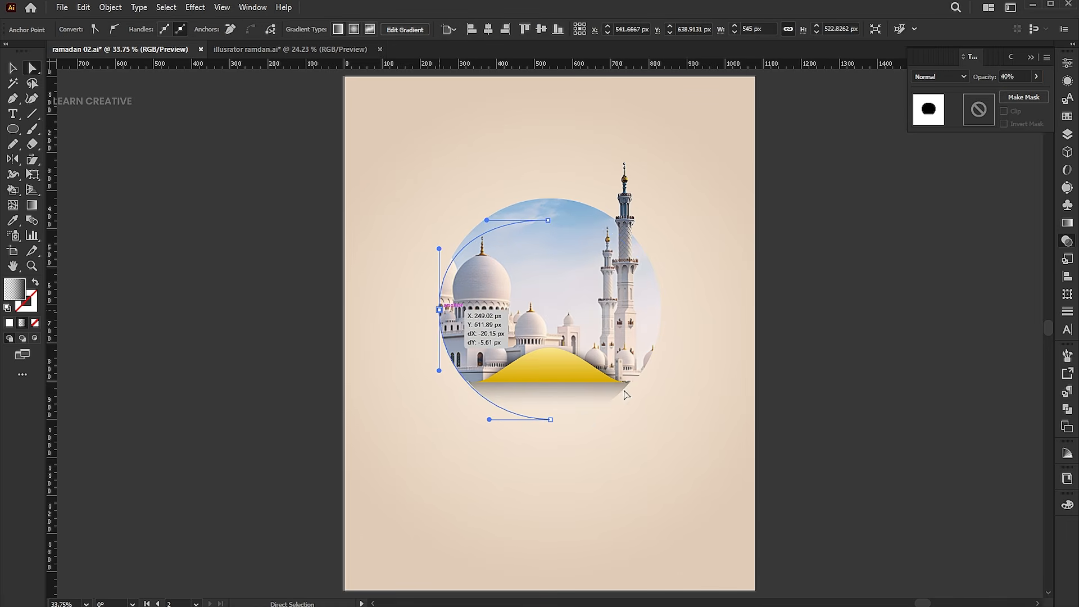
click(626, 386)
click(655, 310)
drag(656, 312, 658, 313)
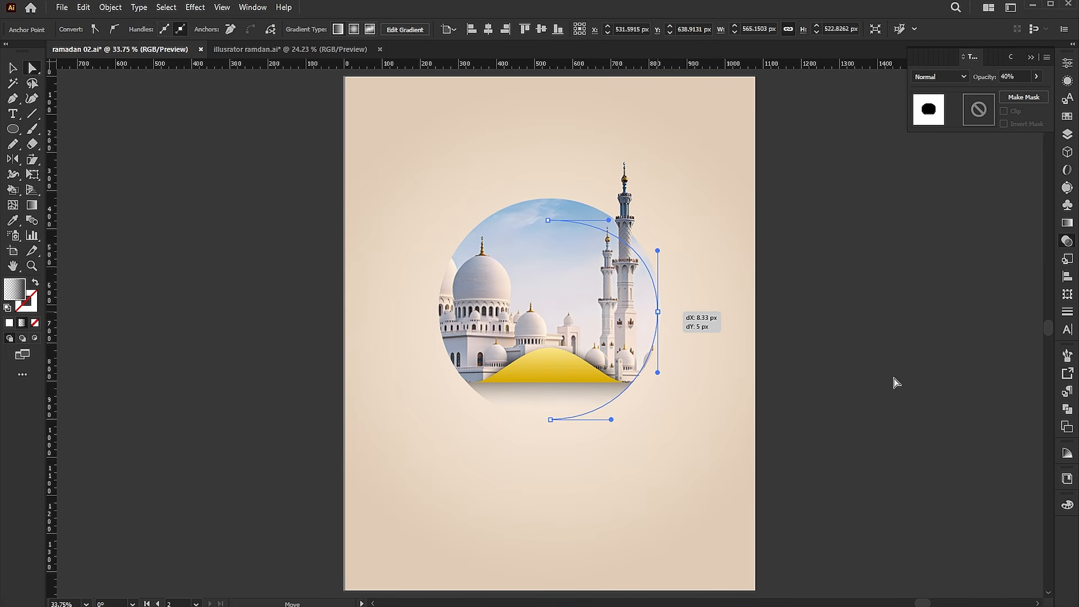
key(v)
click(928, 354)
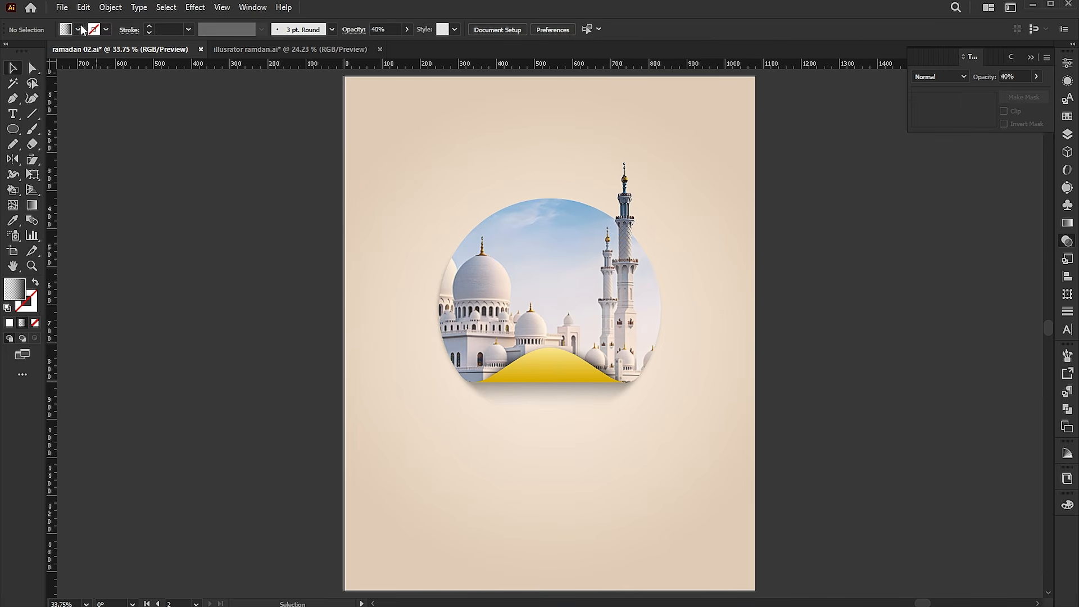
Step: Place the linked images 7-74913_white-star-png-transparent-background near the right minaret and clouds-png-23422 across the mosque picture's left edge
click(68, 7)
click(79, 232)
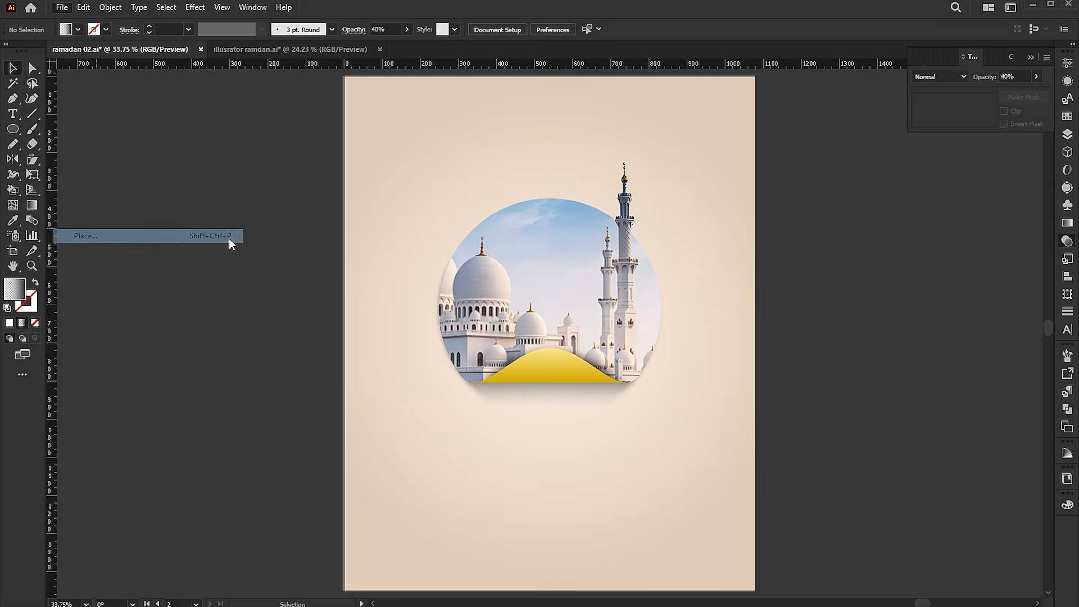
click(351, 110)
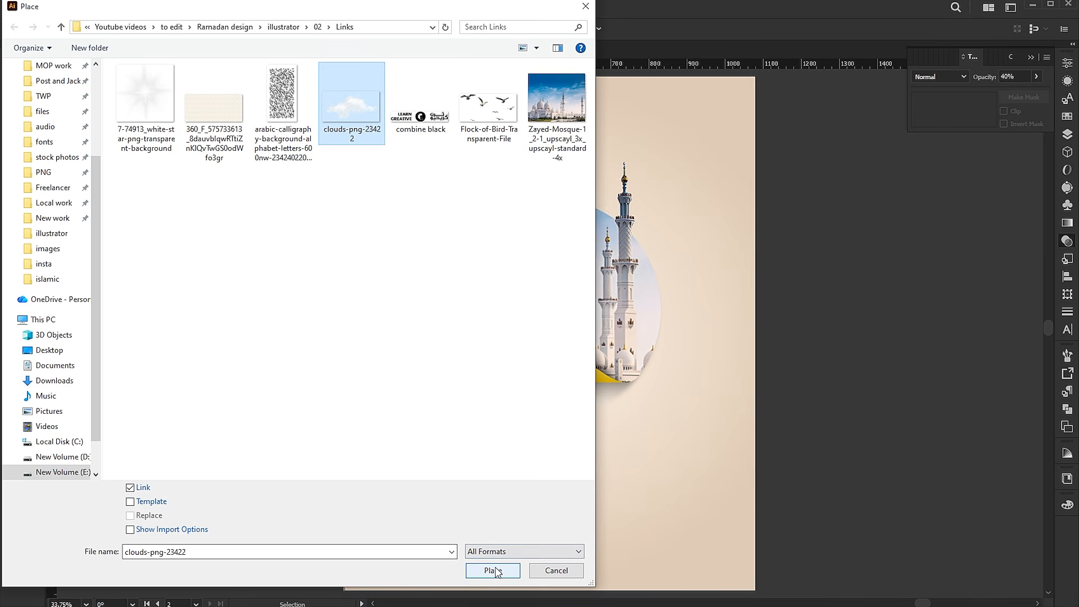
ctrl+click(151, 95)
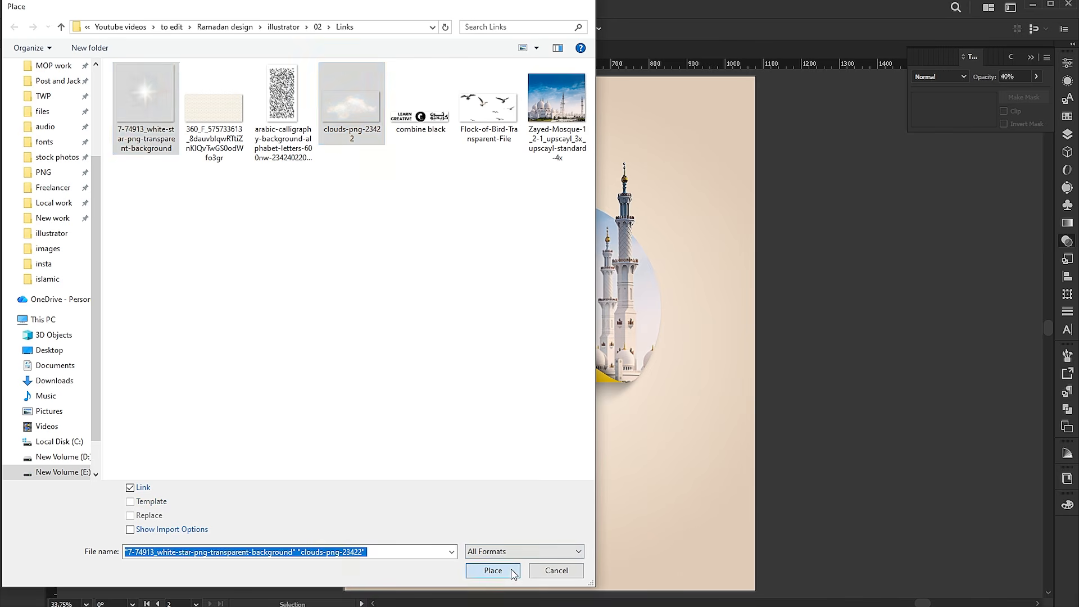
click(493, 570)
drag(670, 312, 667, 324)
drag(414, 260, 496, 304)
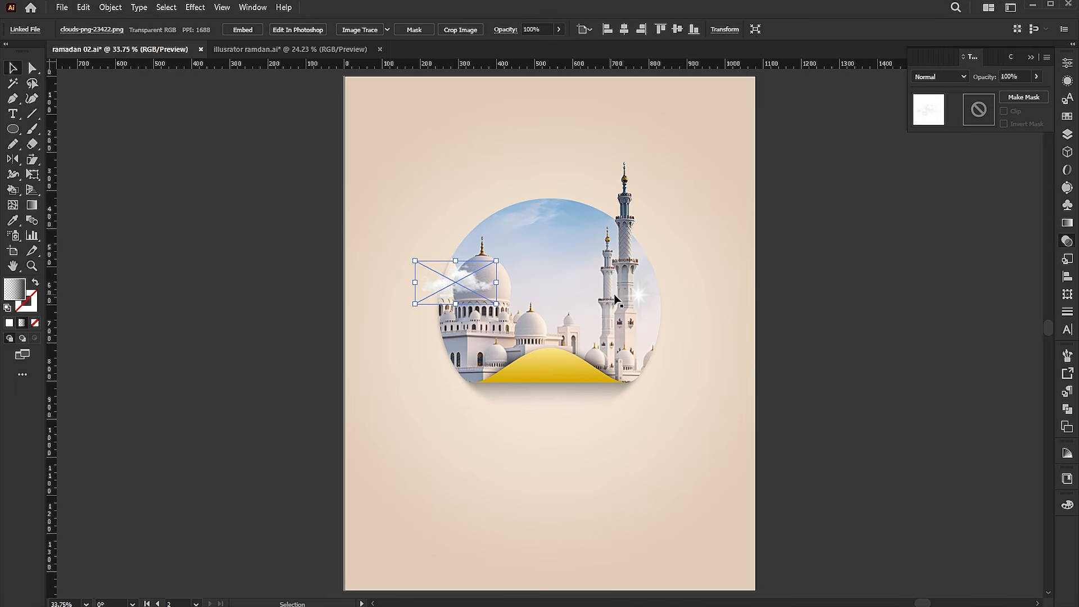
Step: Move the white star onto the tall minaret where it meets the circle's edge, and change its blending mode
drag(642, 301, 620, 221)
click(951, 76)
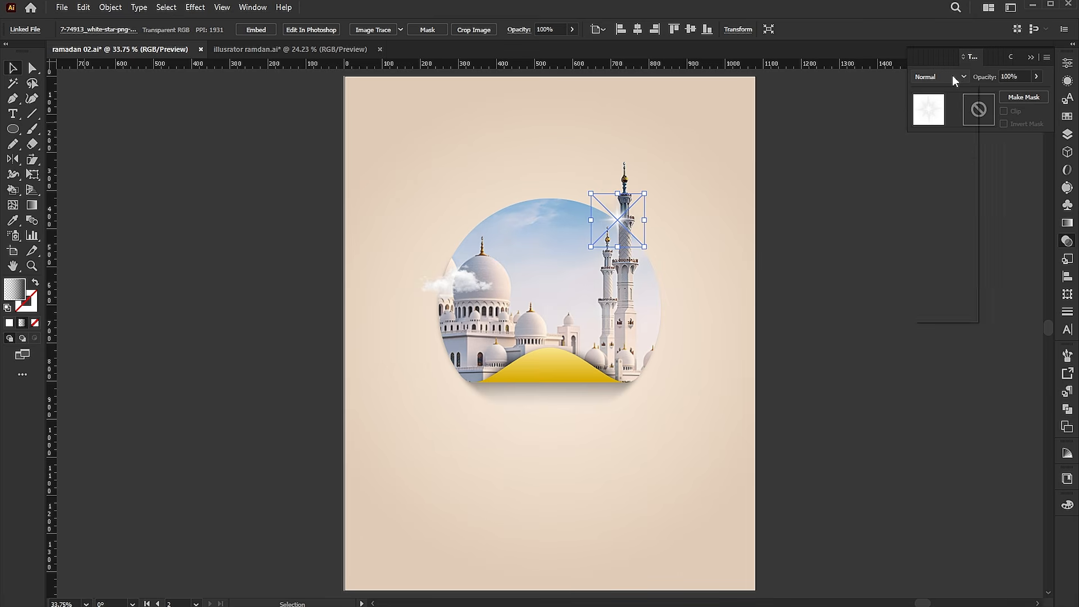
click(936, 170)
click(936, 174)
Step: Enlarge the cloud at the mosque picture's left edge and place a copy across the right edge beside the tall minaret
click(433, 284)
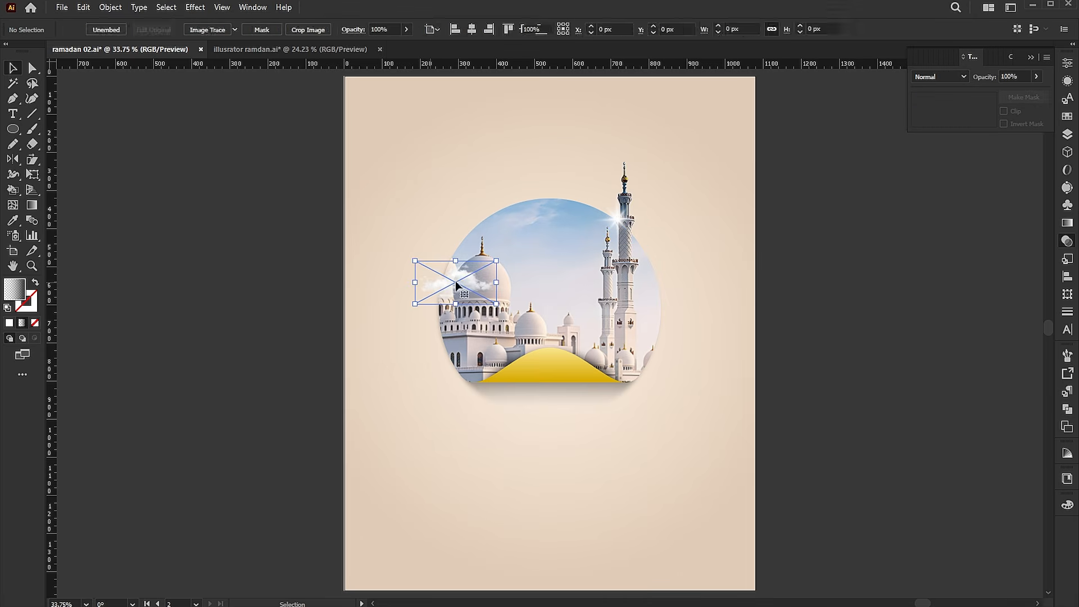
drag(499, 282, 651, 287)
click(868, 301)
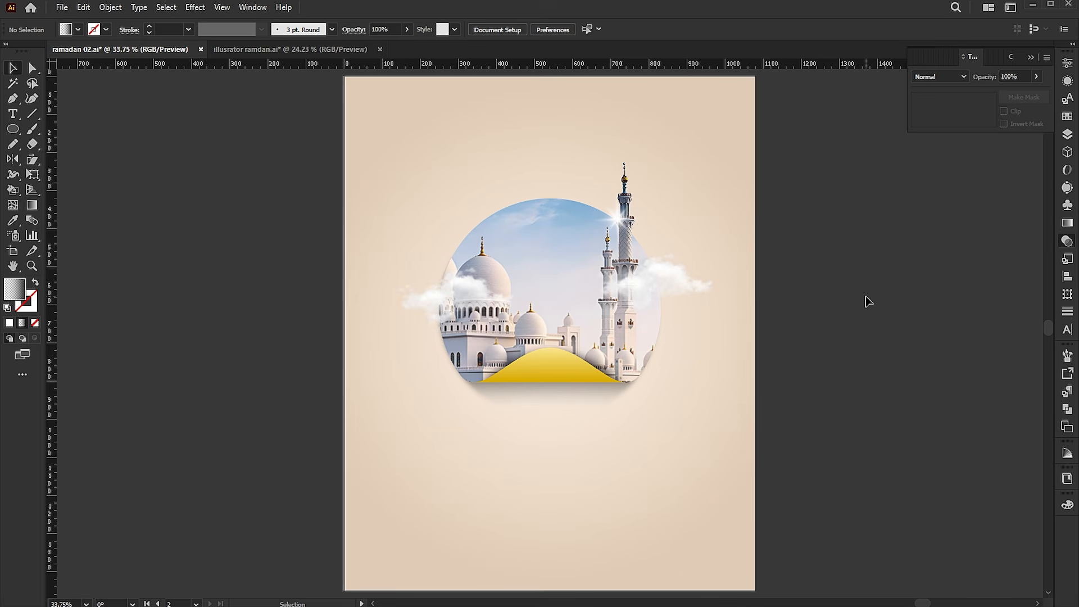
Step: Place the linked image Flock-of-Bird-Transparent-File over the sky at the mosque circle's upper-left edge
click(61, 8)
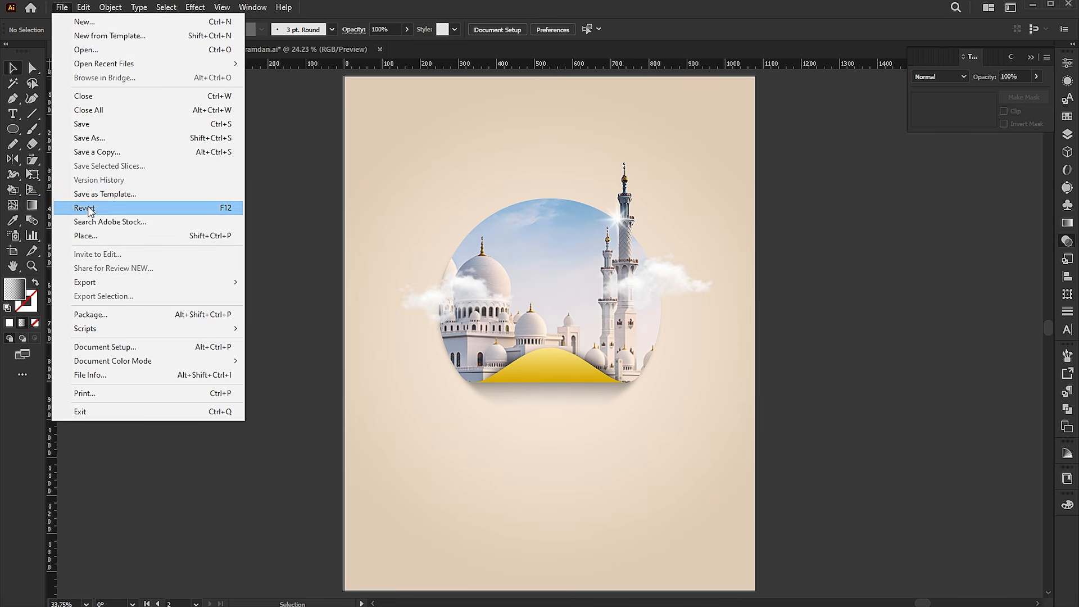
click(84, 235)
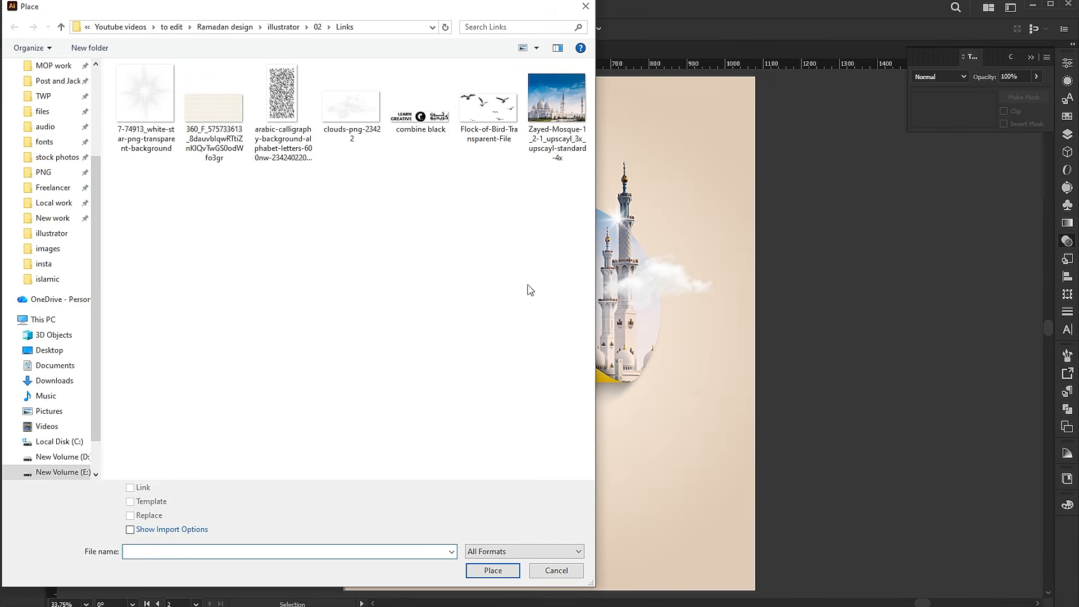
click(486, 115)
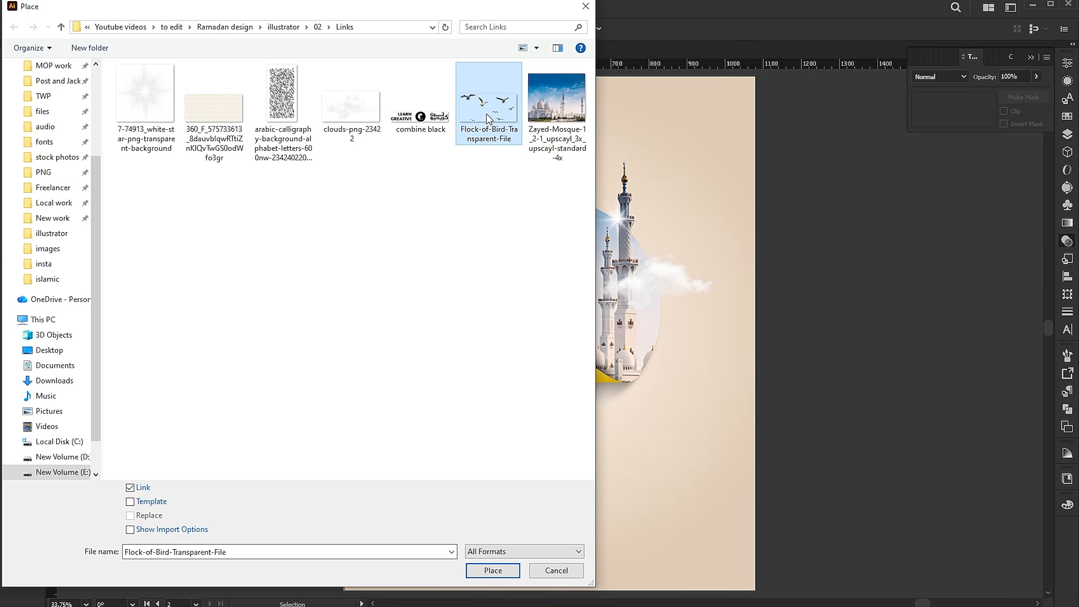
click(493, 568)
drag(444, 185, 544, 241)
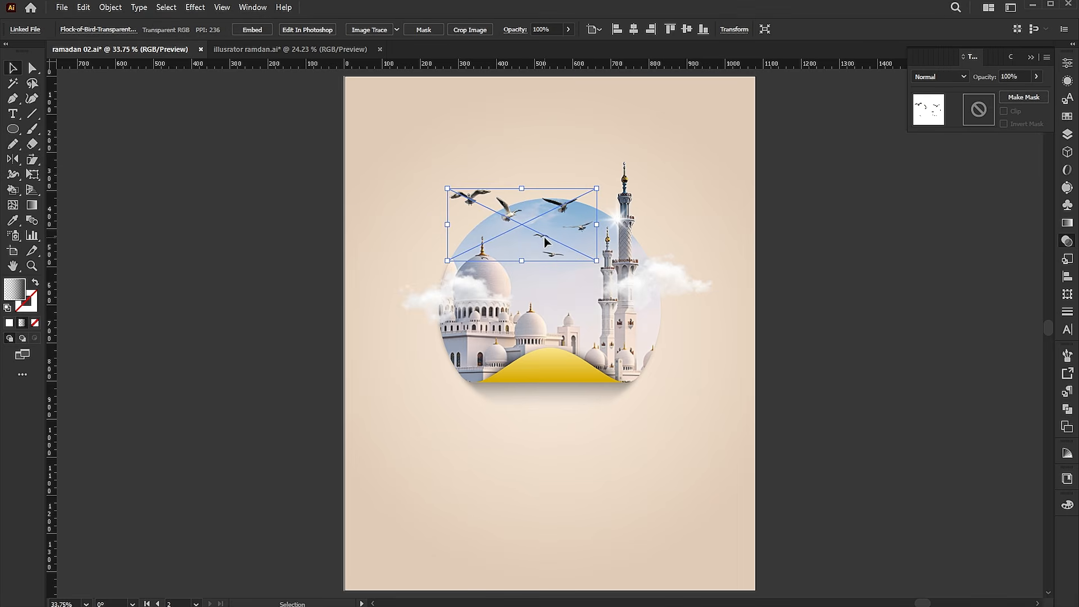
click(777, 258)
Step: Place the linked arabic-calligraphy-background image, enlarge it to about 746 px wide, and centre it horizontally over the upper artboard
click(62, 7)
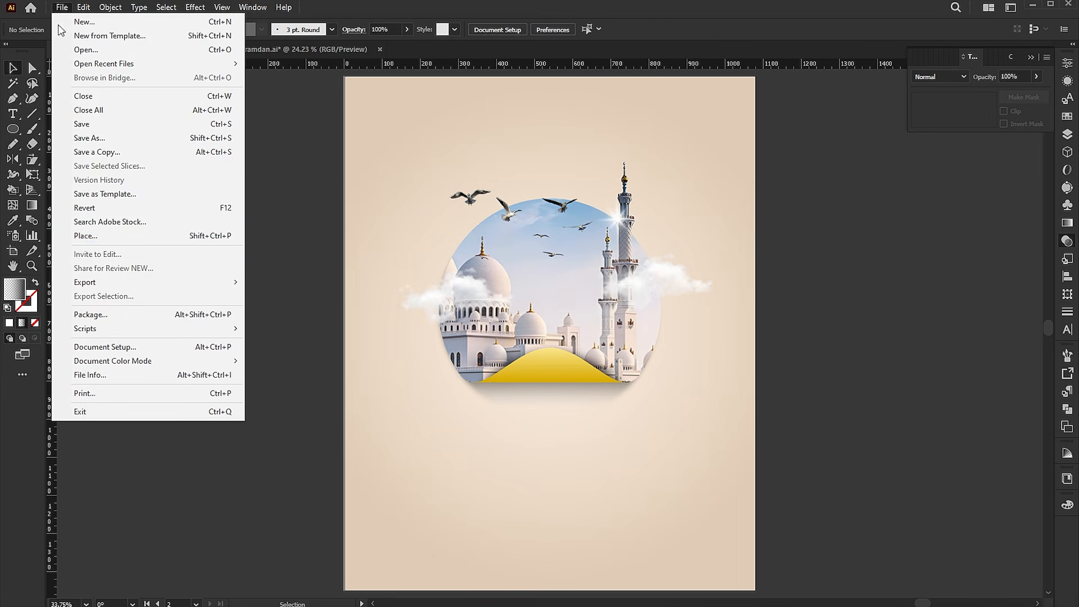
click(114, 238)
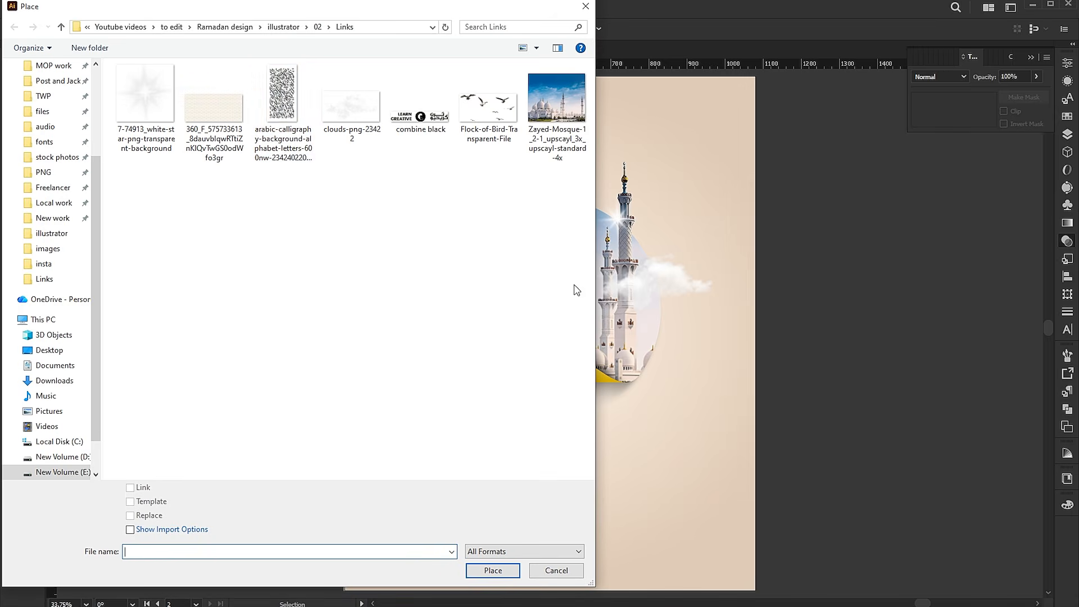
click(282, 109)
click(516, 574)
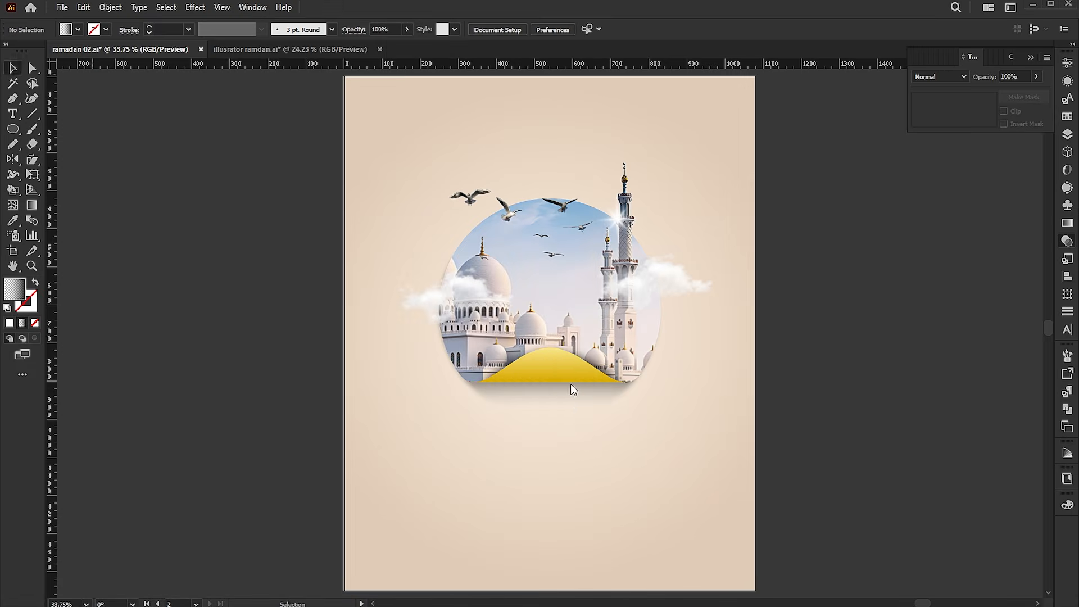
drag(658, 436, 658, 436)
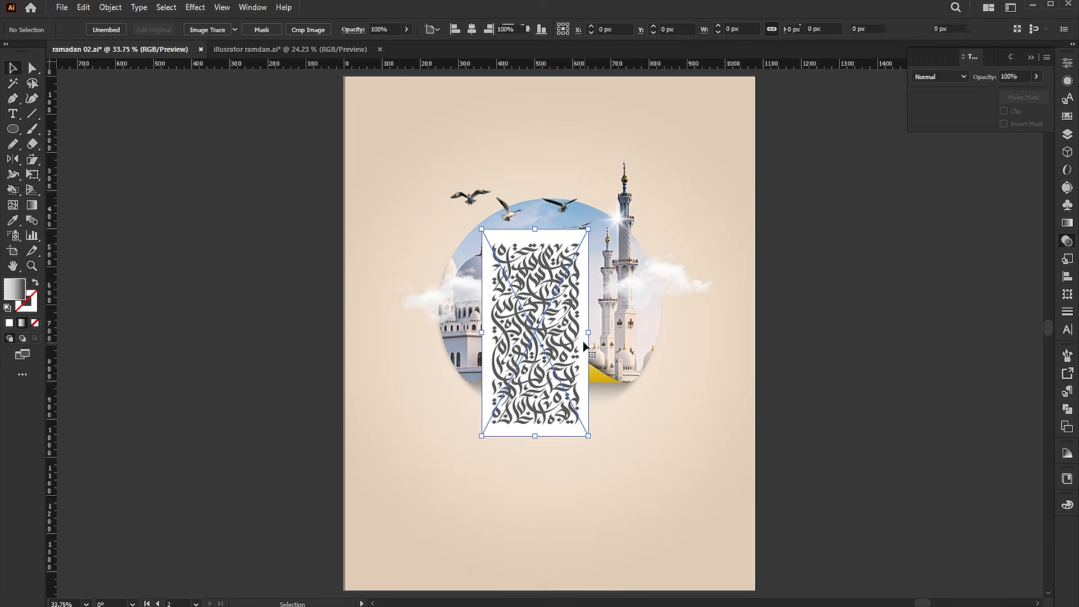
drag(585, 330, 678, 327)
drag(600, 365, 624, 327)
click(598, 29)
drag(583, 285, 583, 272)
Step: Set the calligraphy image's blending mode to Multiply
click(928, 77)
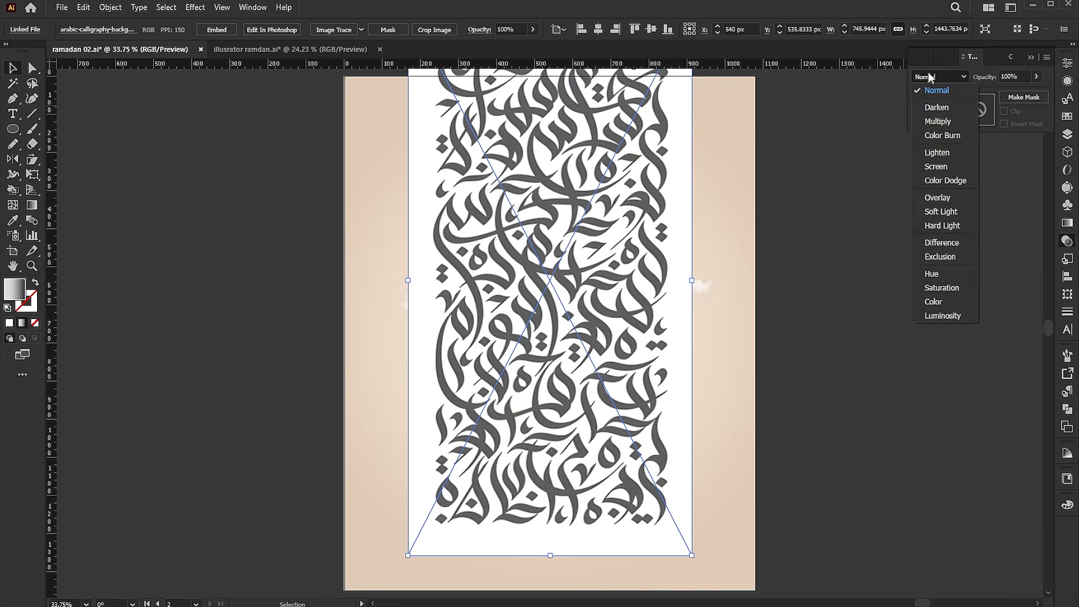
click(934, 119)
click(908, 282)
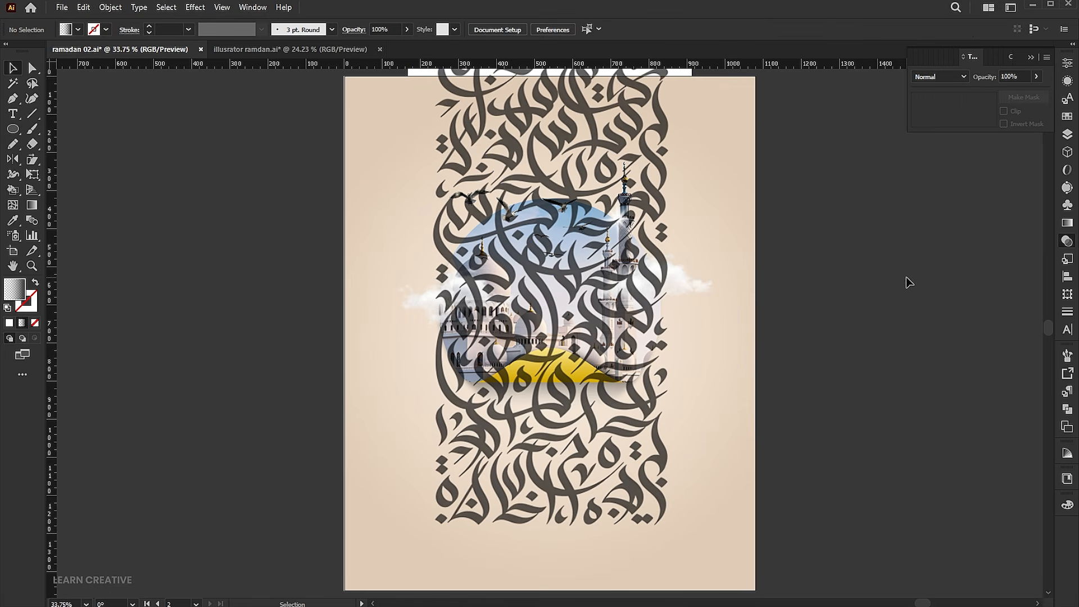
Step: Draw a rectangle over the calligraphy from the artboard's top edge down to the gold shape
click(595, 142)
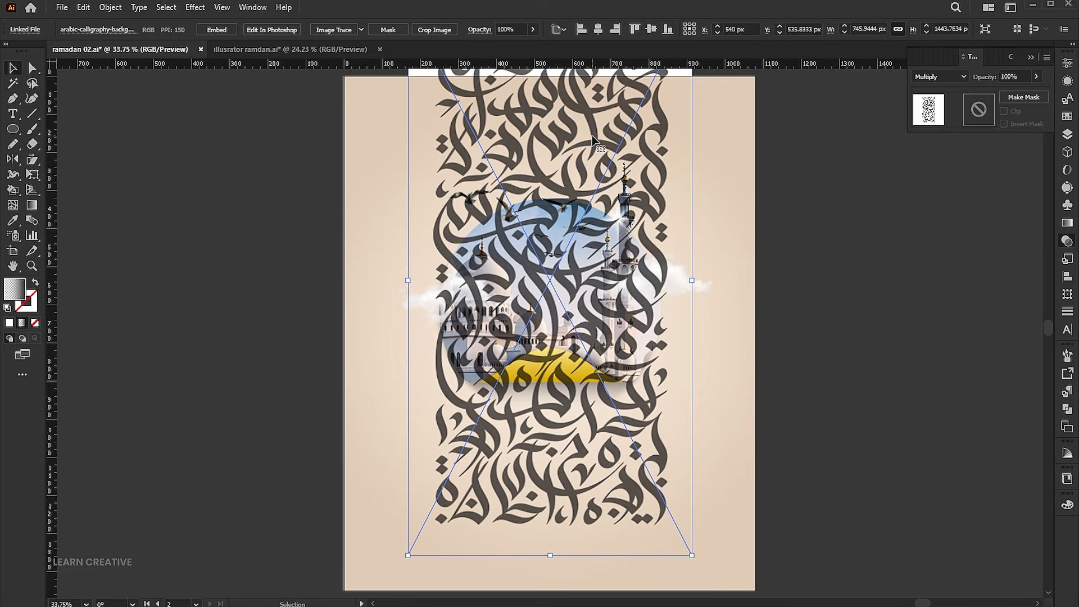
click(139, 211)
drag(12, 129, 62, 127)
drag(422, 75, 683, 369)
click(1067, 242)
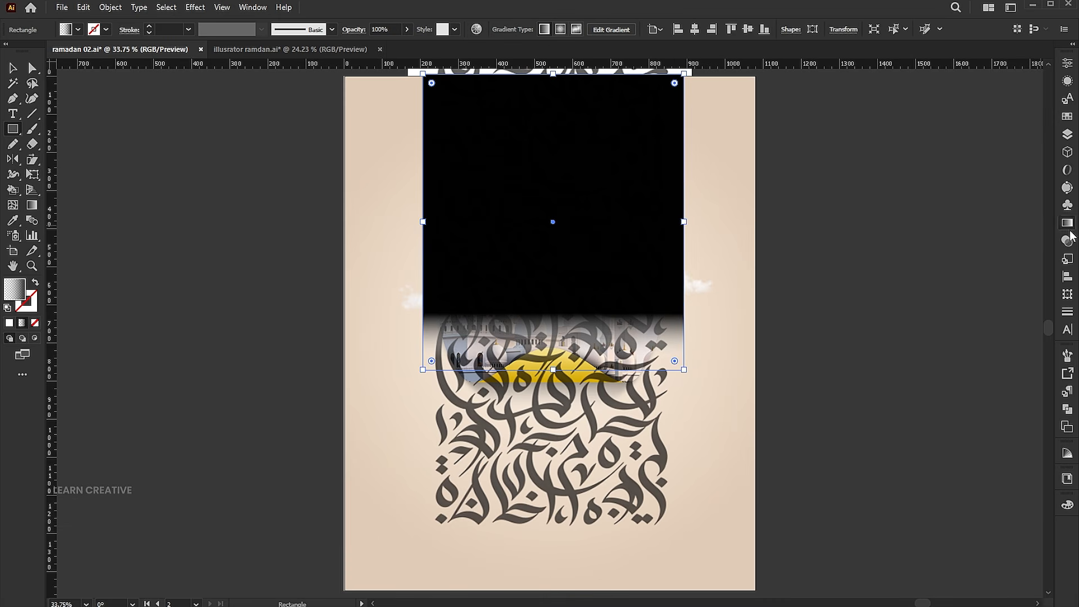
click(1067, 224)
Step: Redirect the rectangle's linear gradient so it runs vertically from white at the top to black at the bottom
scroll(930, 116, up, 2)
click(853, 105)
key(g)
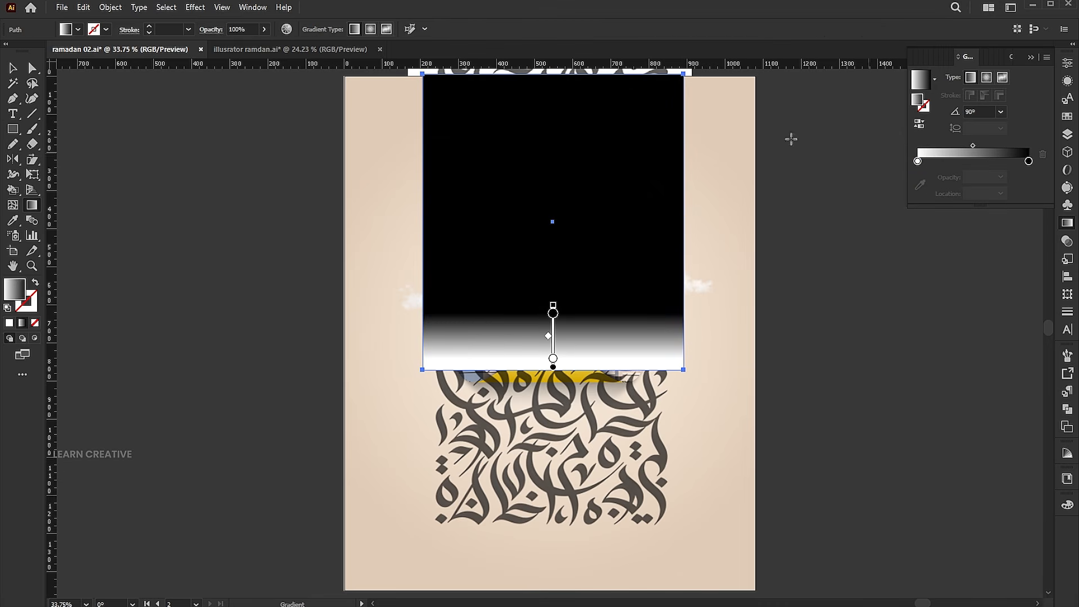
drag(592, 118, 594, 340)
Step: Make an opacity mask for the calligraphy image from the gradient rectangle
key(v)
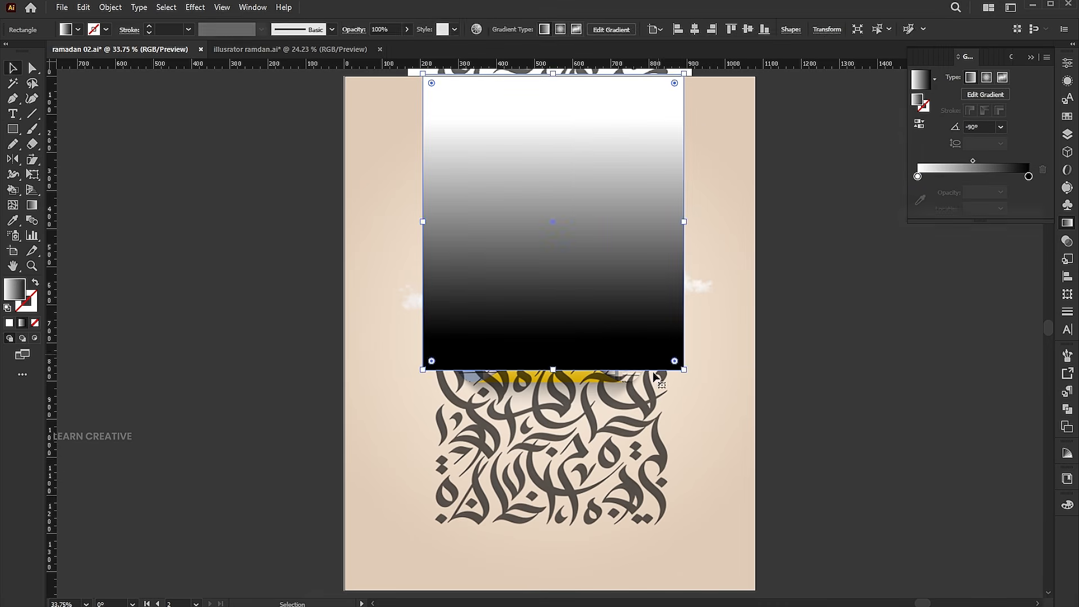
shift+click(630, 414)
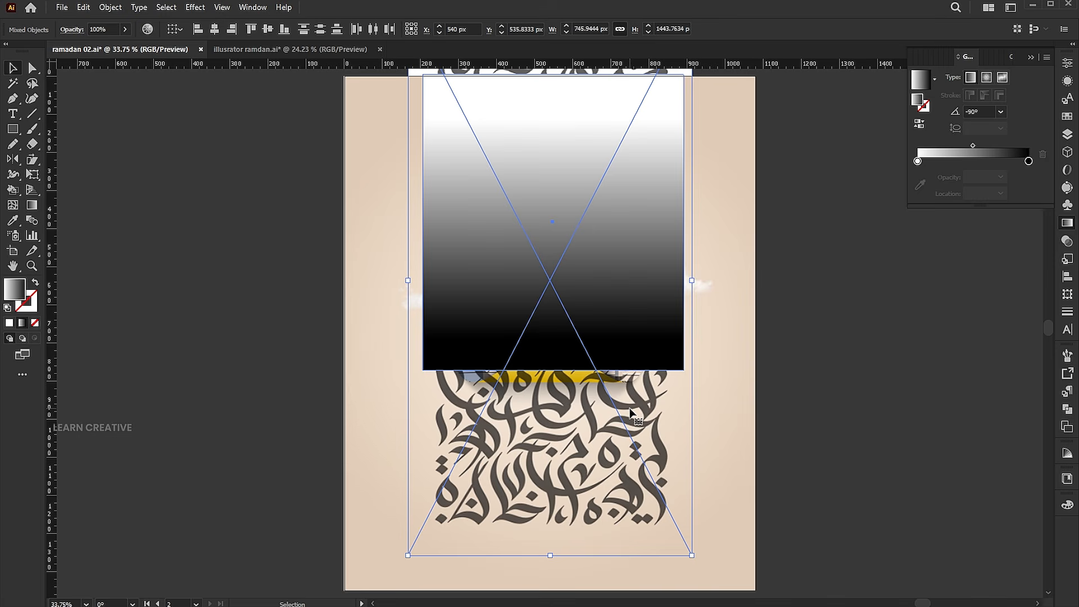
click(1067, 241)
click(1027, 98)
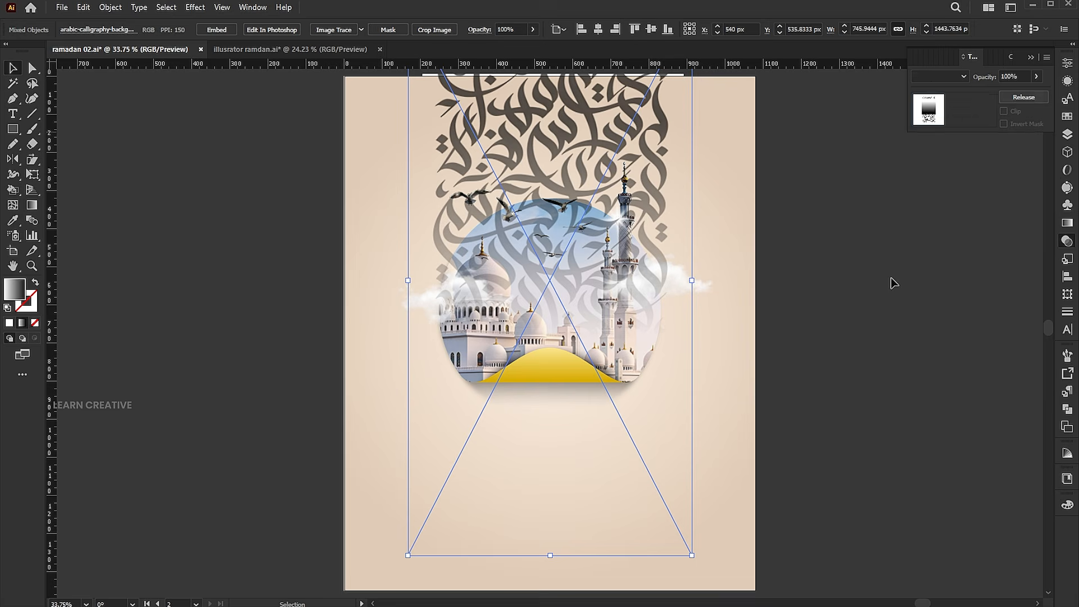
click(888, 308)
Step: Reduce the masked calligraphy's opacity to 12%
click(643, 163)
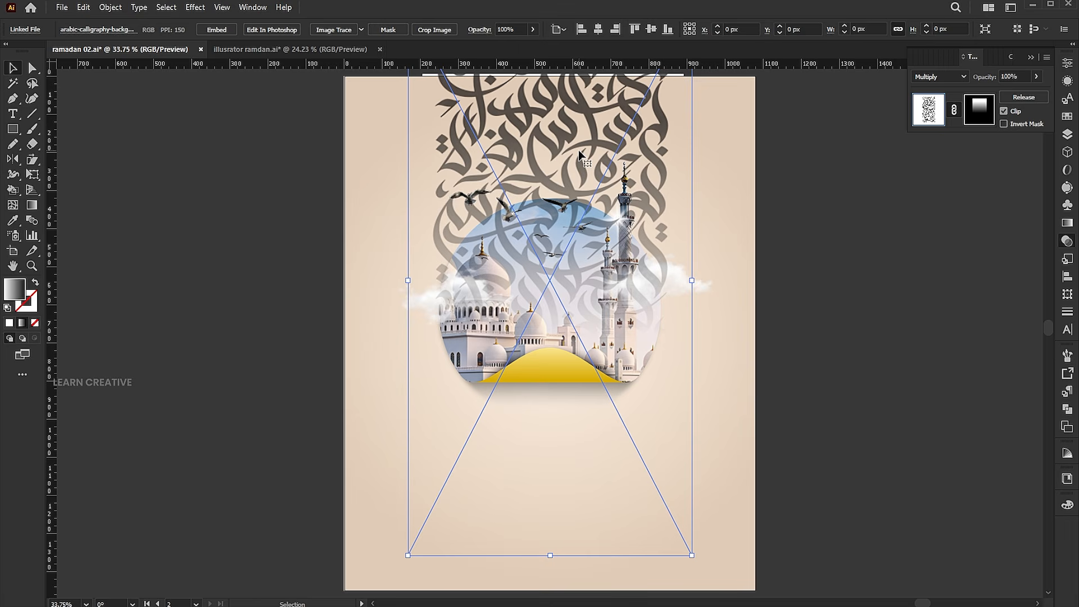
click(1023, 78)
text(20)
key(Return)
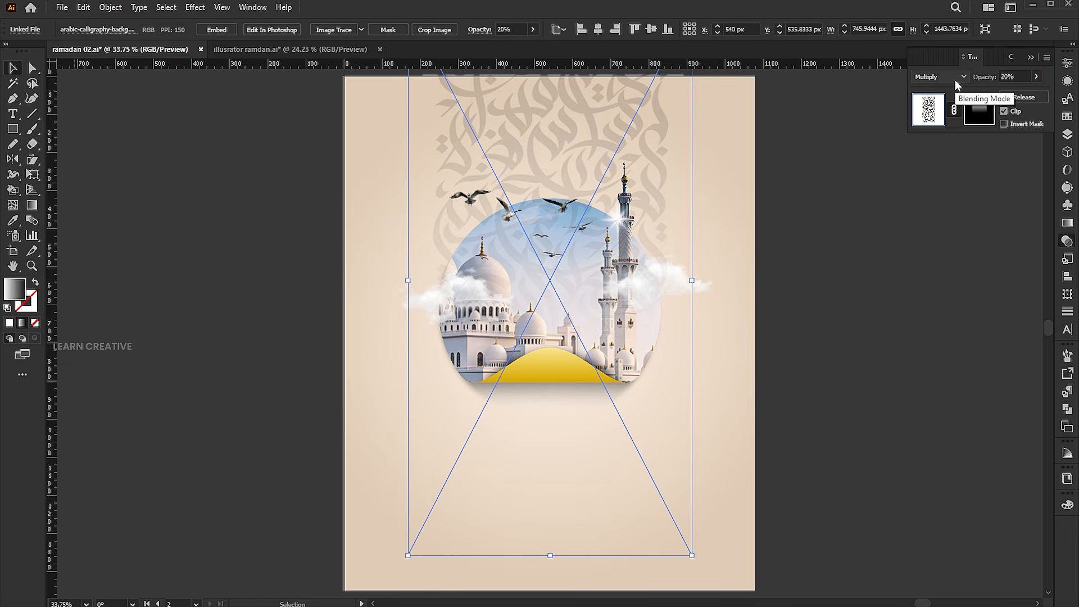
click(1011, 77)
text(12)
key(Return)
click(706, 181)
Step: Send the calligraphy and the beige background to the back, behind the mosque artwork
click(620, 152)
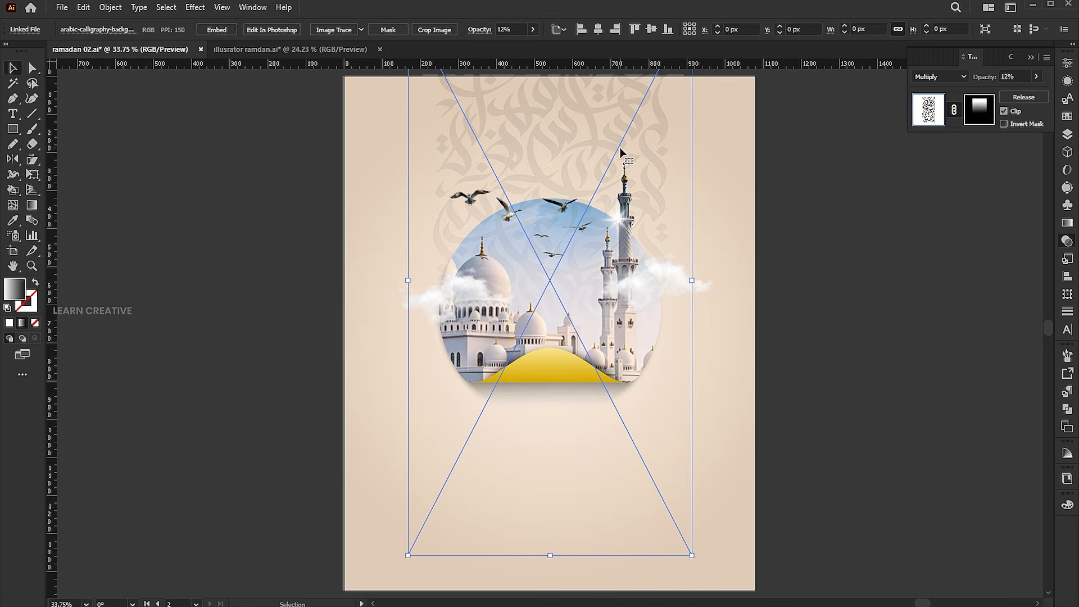
shift+click(720, 152)
right_click(727, 157)
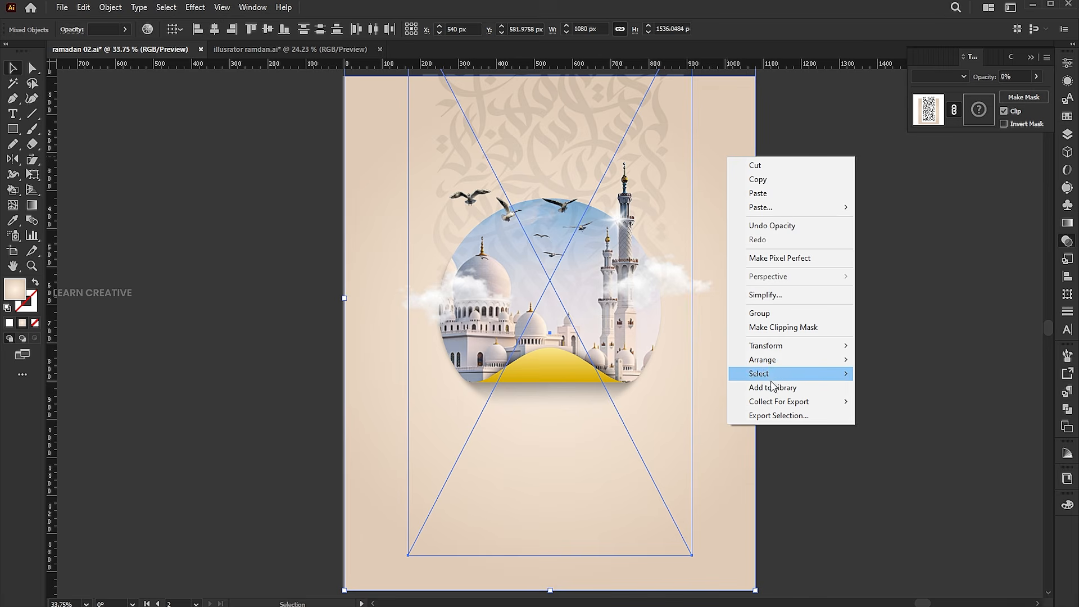
click(878, 401)
click(891, 377)
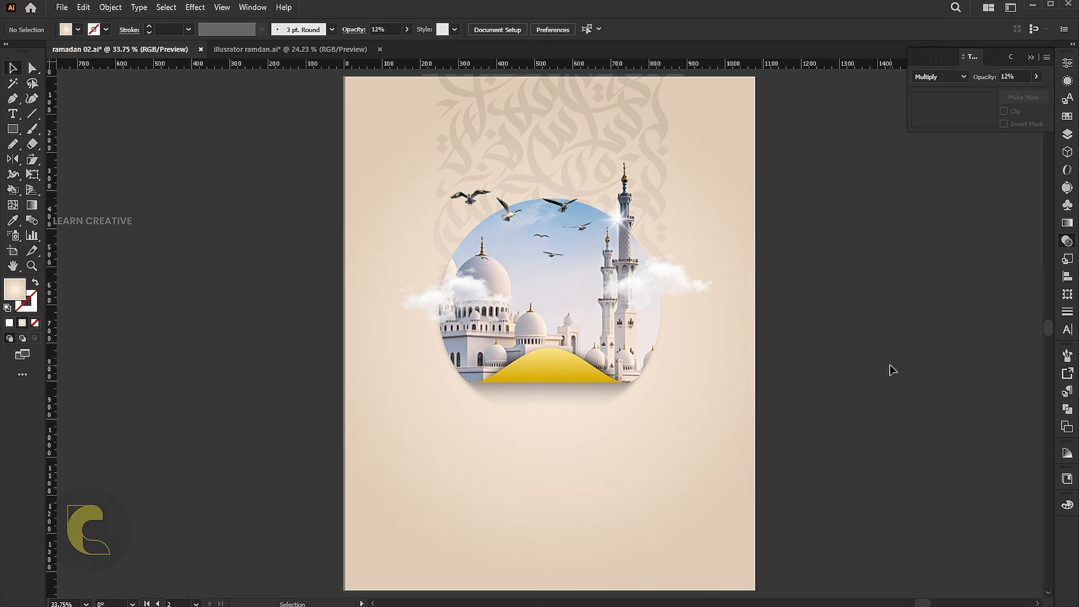
Step: Place the linked geometric pattern image 360_F_575733613 over the mosque picture, about 697 px wide
click(62, 7)
click(85, 207)
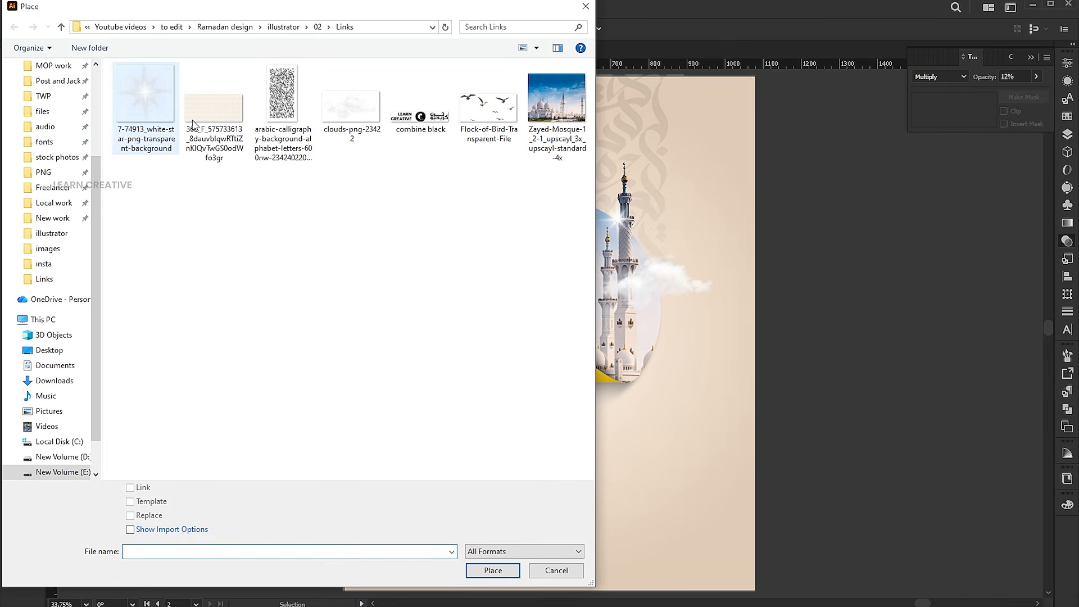
click(214, 113)
click(492, 571)
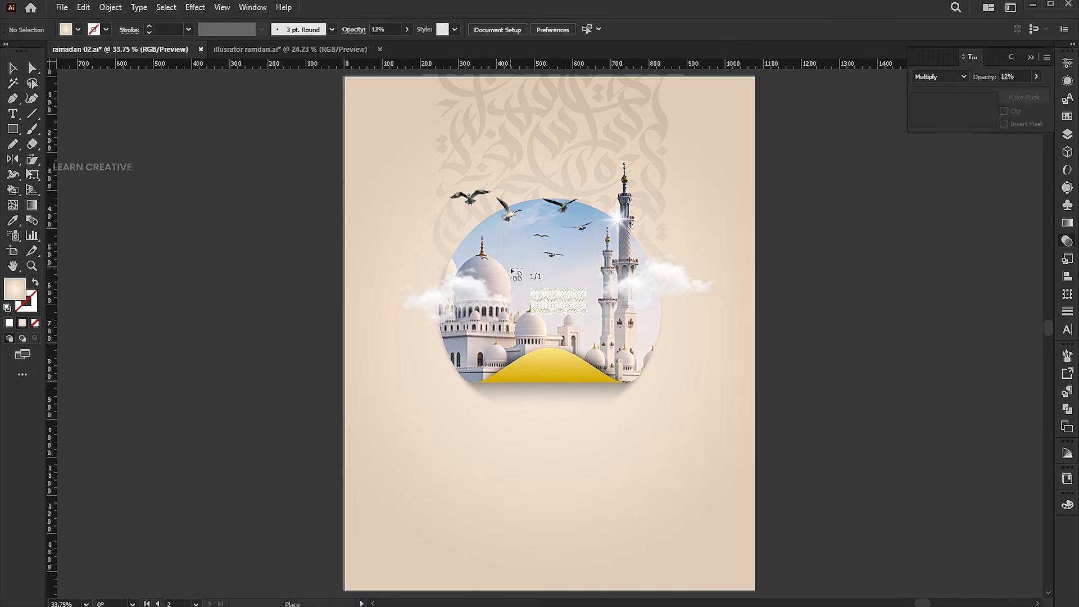
drag(692, 378, 692, 378)
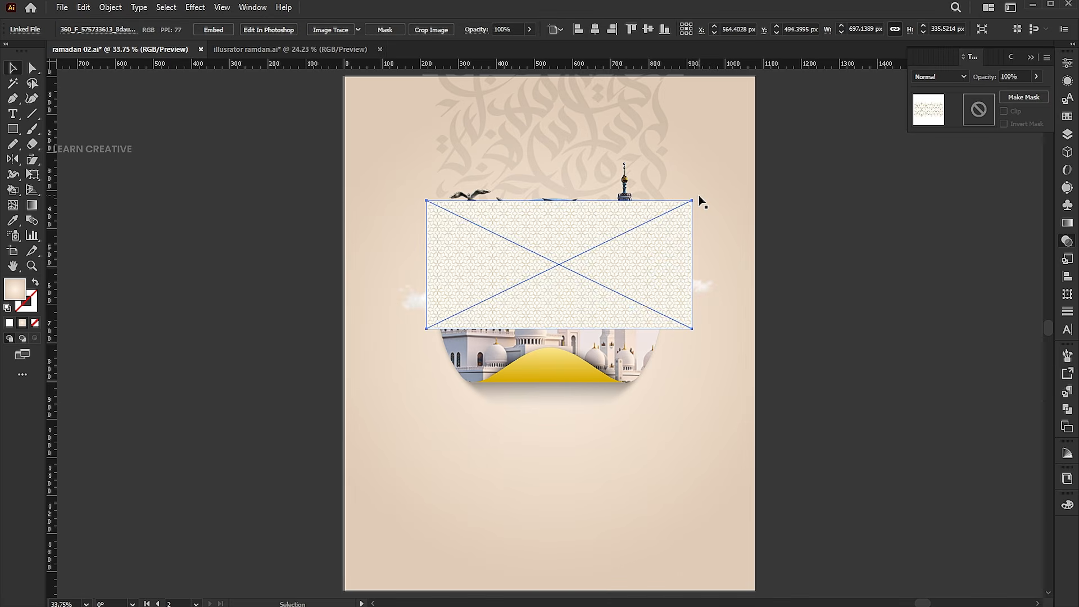
Step: Rotate the pattern image 90 degrees and enlarge it to about 649 × 1348 px from the artboard's top-left corner
drag(700, 195, 676, 372)
drag(565, 296, 416, 240)
drag(474, 343, 593, 560)
click(886, 404)
Step: Duplicate the pattern image to its right and fit the copy's edge against the original so the pattern continues seamlessly
drag(543, 349, 734, 348)
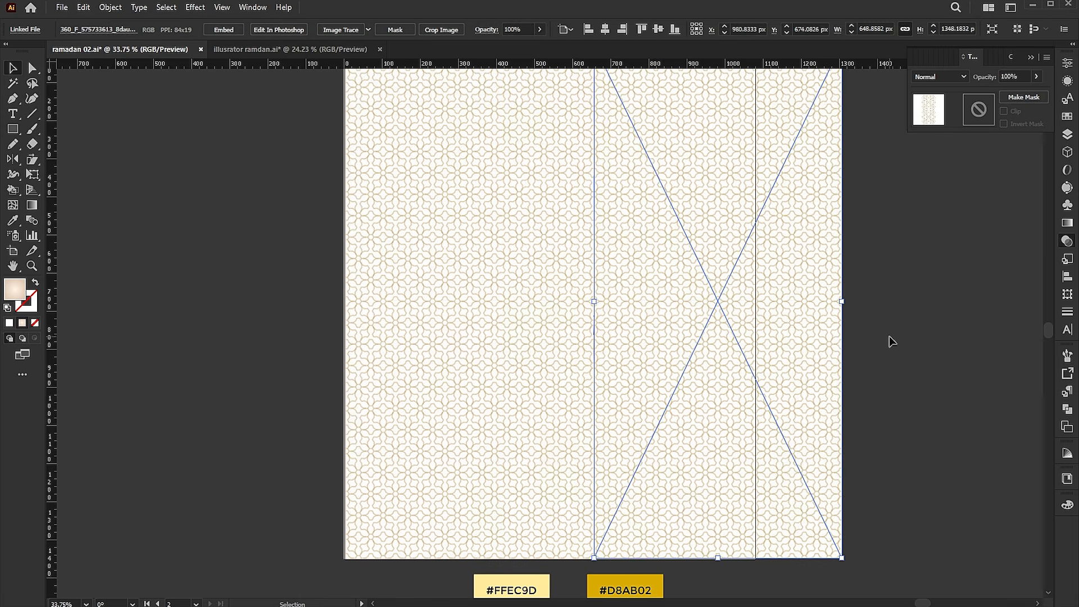
mouse_move(658, 320)
mouse_down()
mouse_move(921, 357)
mouse_move(662, 333)
mouse_up()
key(ctrl+space)
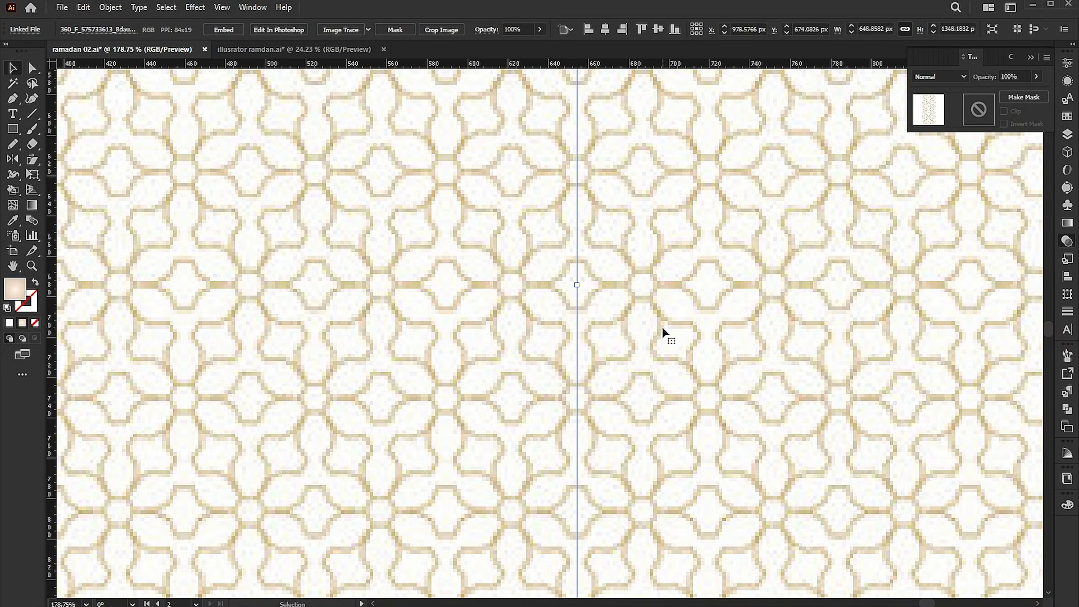
key(ctrl+0)
Step: Group the two pattern images and set the group's blending mode to Multiply
shift+click(470, 268)
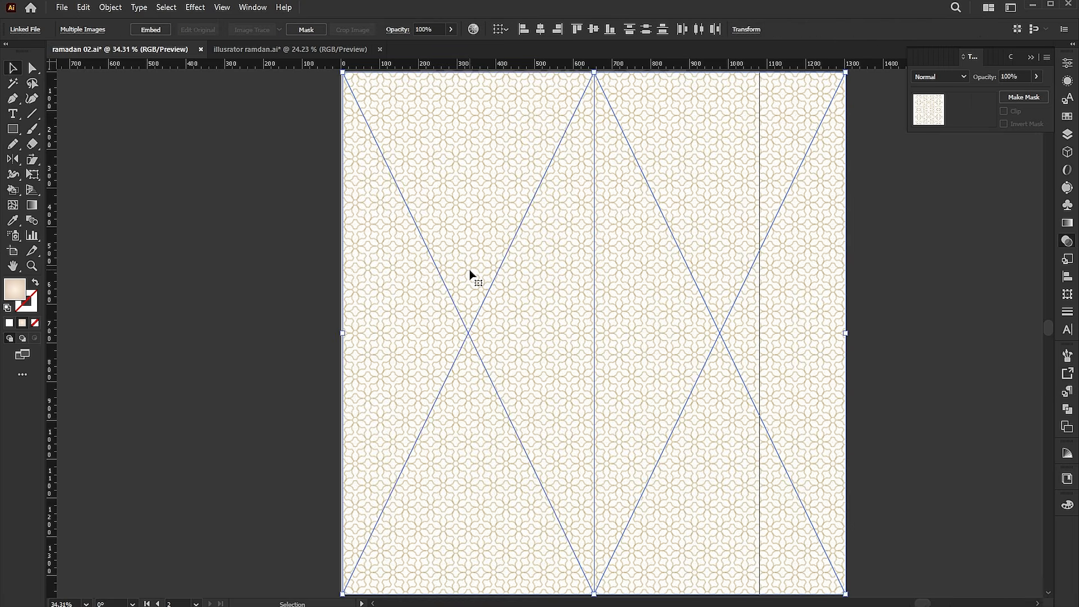
right_click(490, 243)
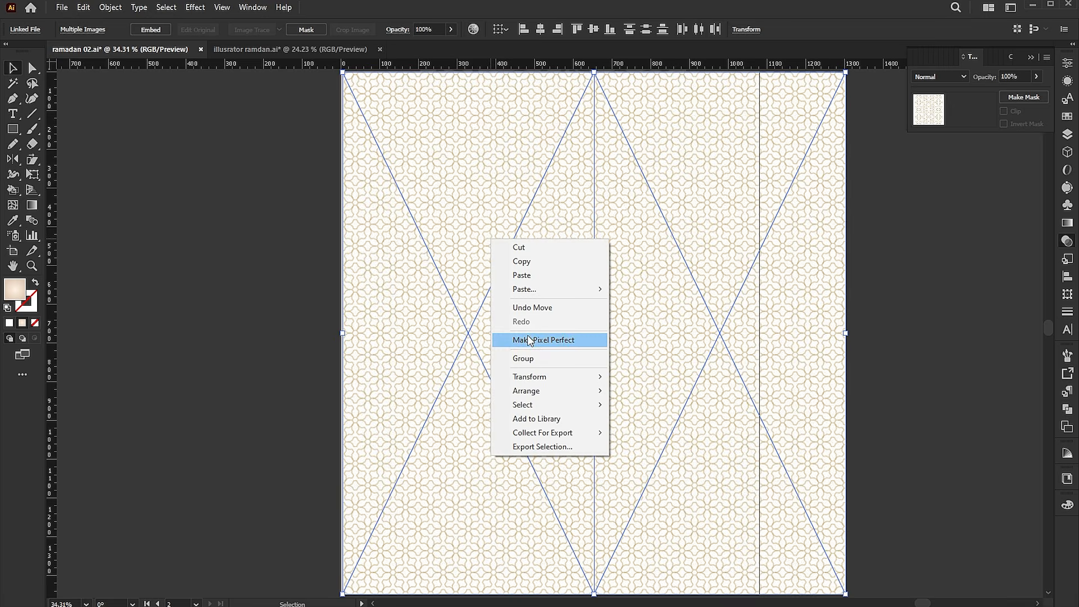
click(522, 357)
click(932, 77)
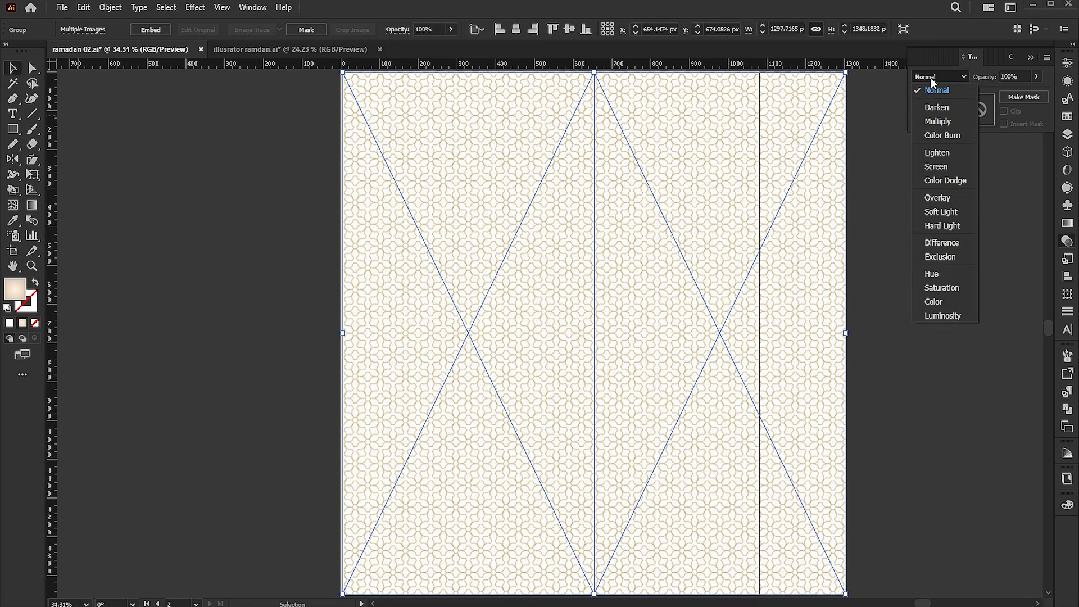
click(942, 120)
Step: Move the pattern group about 82 px left and about 12 px down so it spans the artboard's width
drag(797, 264, 763, 249)
key(z)
drag(690, 216, 687, 216)
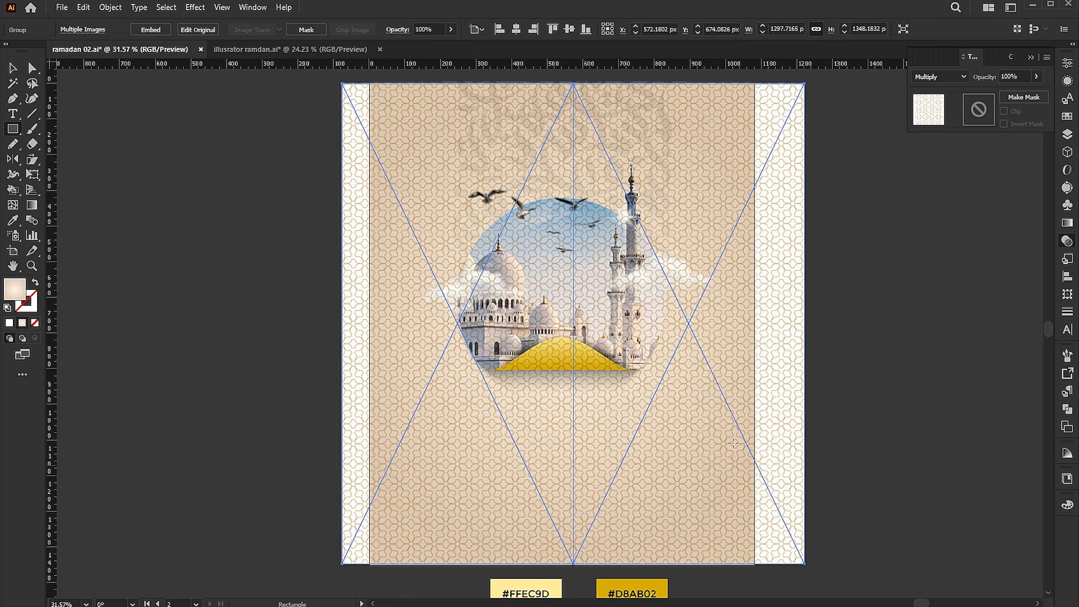
key(v)
drag(715, 372, 715, 376)
Step: Draw a rectangle about 1076 × 840 px over the poster's lower part, aligned to the artboard's bottom edge
click(14, 134)
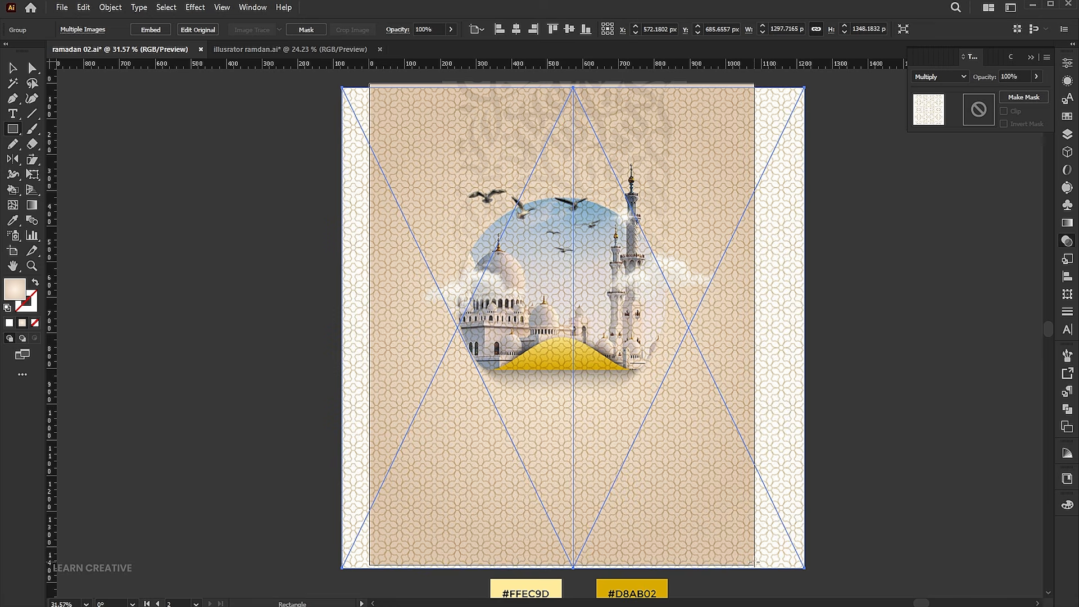
drag(753, 565, 369, 327)
key(v)
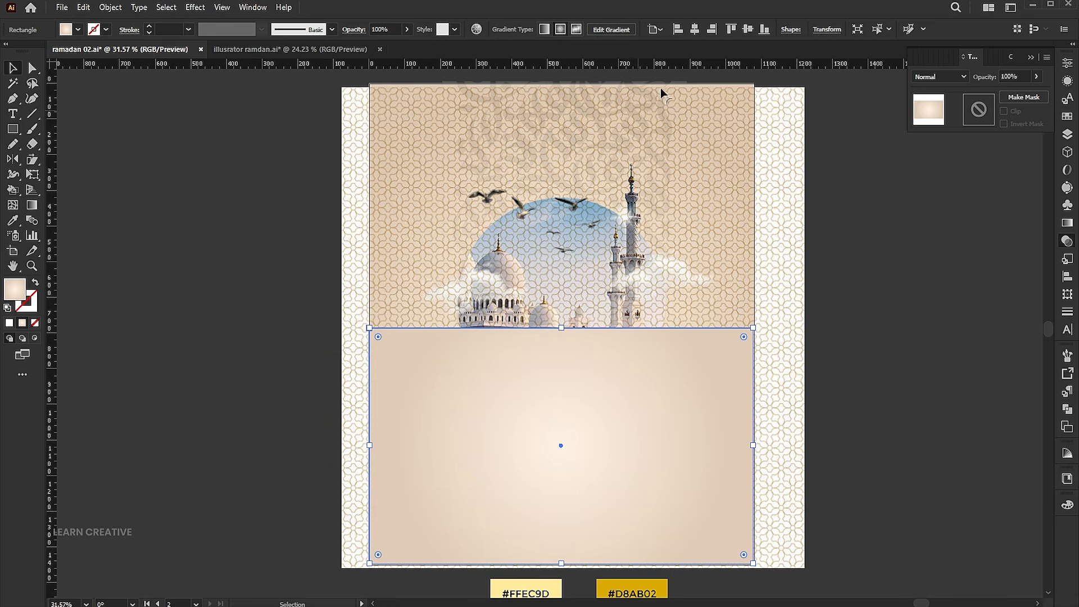
click(765, 30)
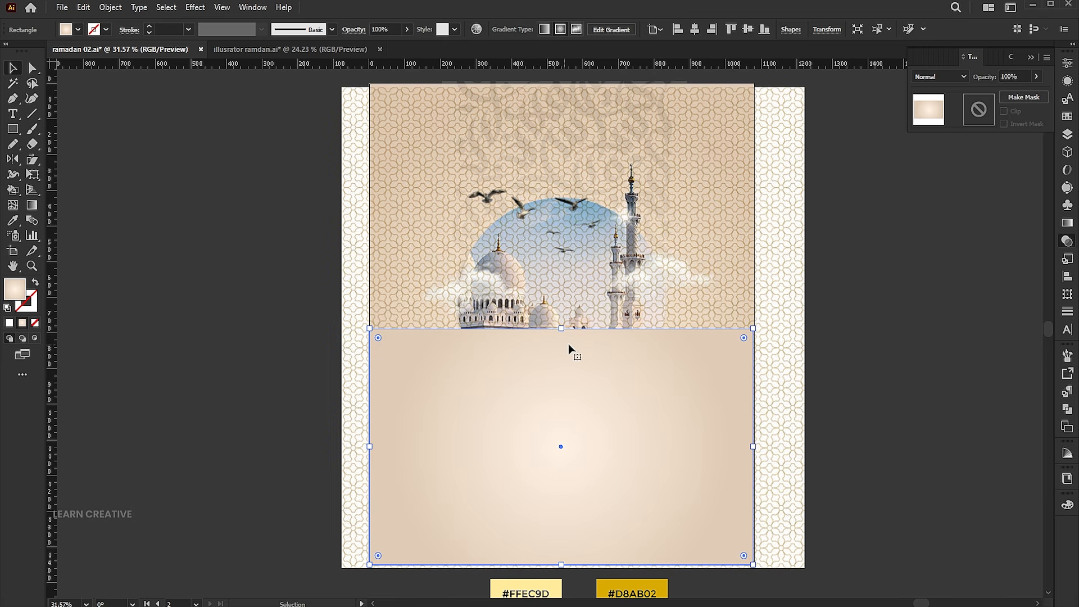
drag(560, 327, 560, 264)
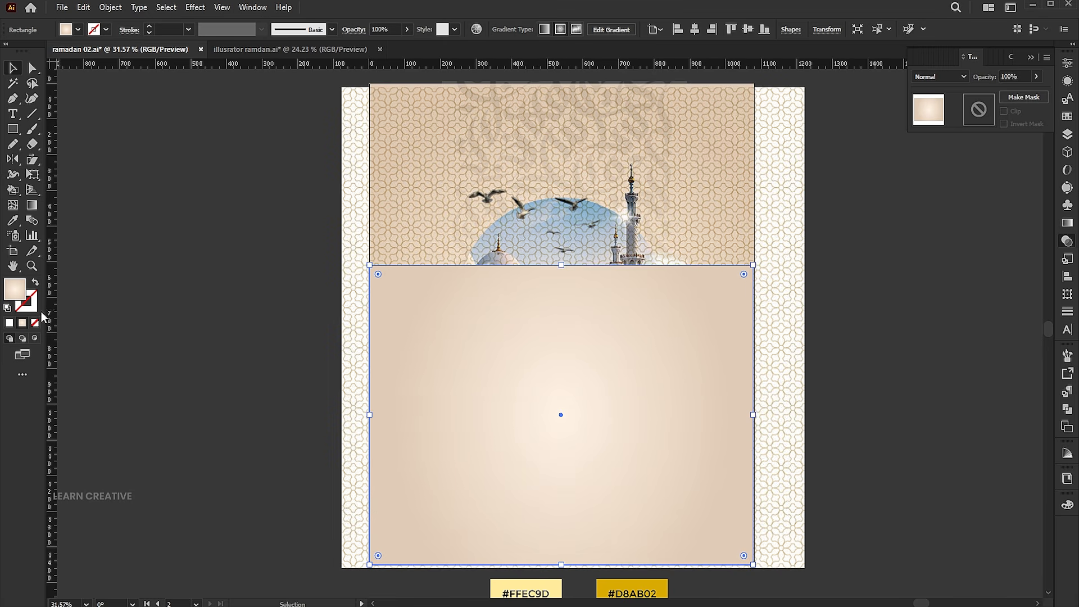
Step: Fill the rectangle with a linear white-to-black gradient running vertically at 90°, black at its upper end and white at its lower end
click(1067, 223)
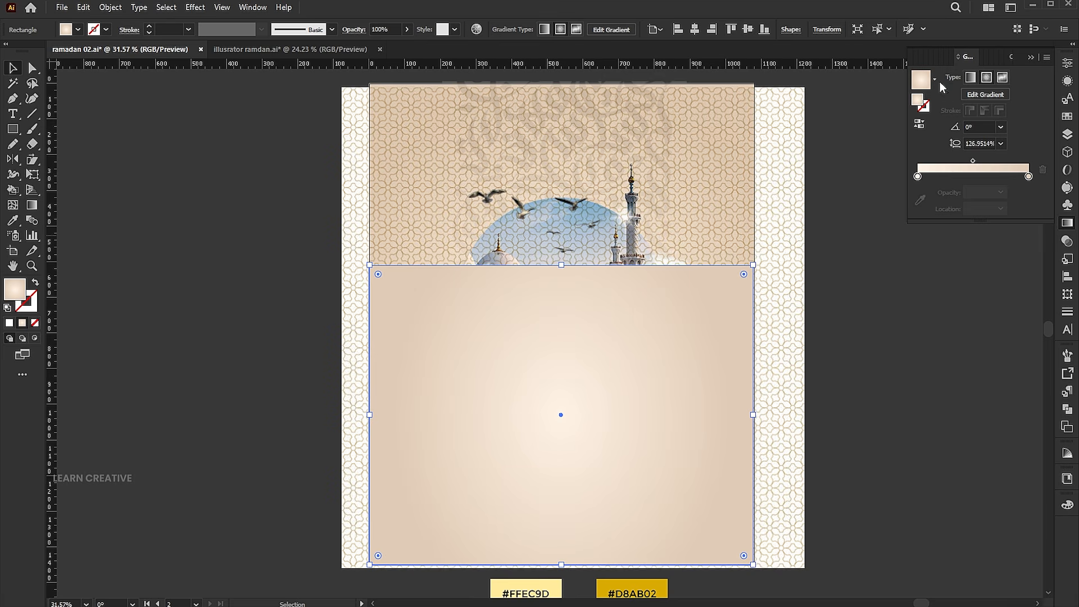
click(935, 79)
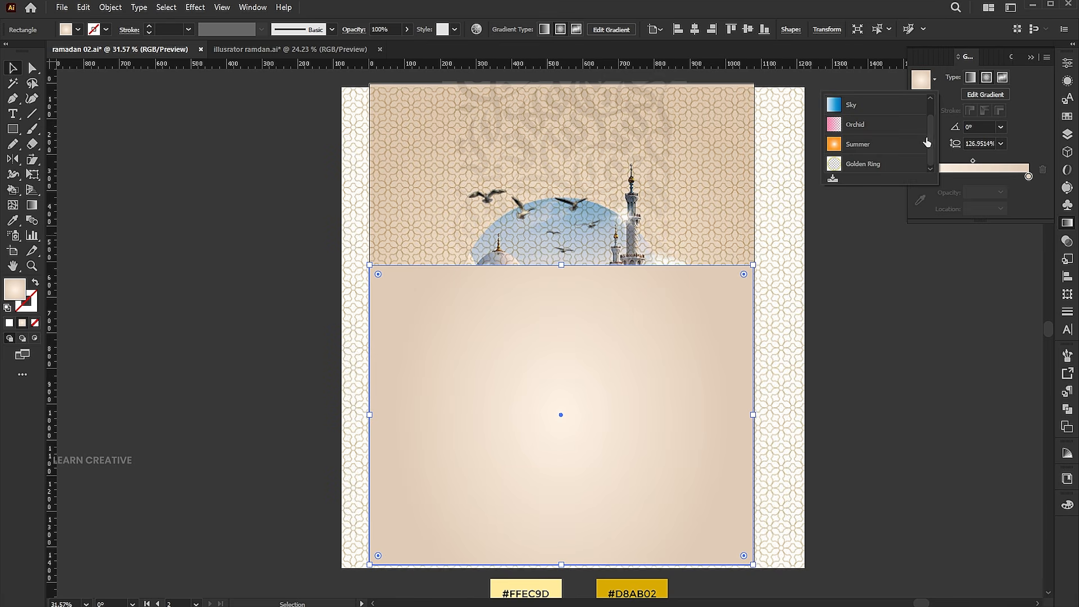
click(899, 104)
key(g)
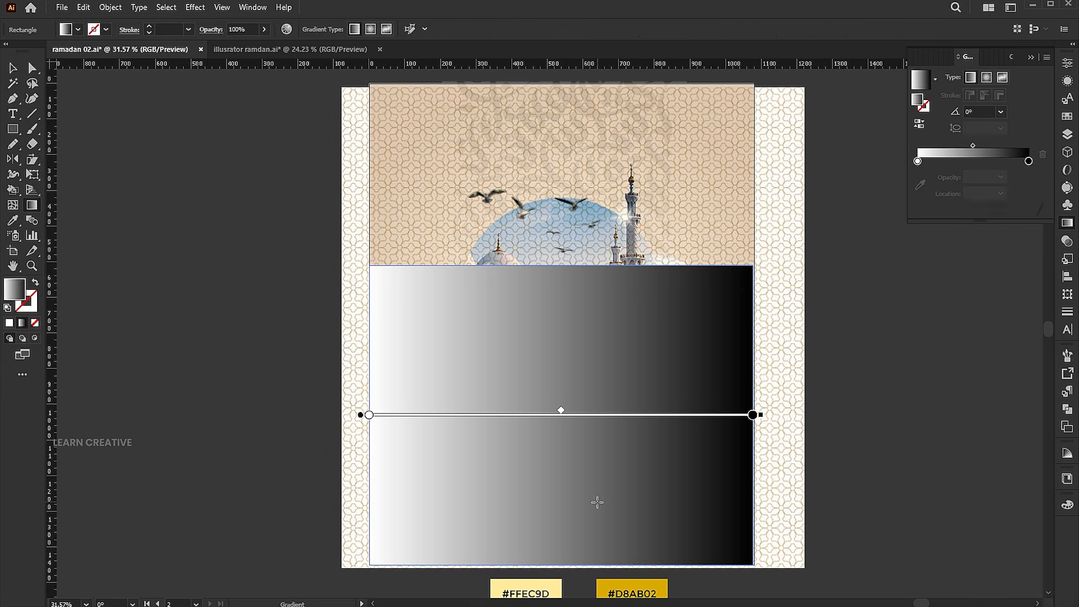
drag(588, 483, 589, 288)
Step: Make an opacity mask from the gradient rectangle and the pattern group so the pattern fades out upward
key(v)
shift+click(761, 199)
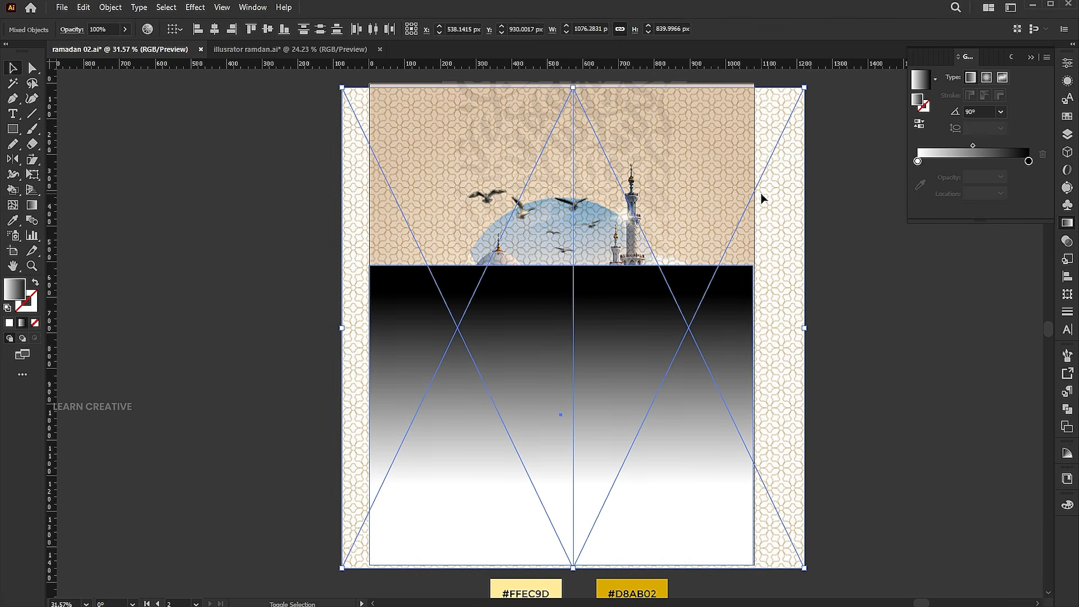
click(1067, 240)
click(1023, 97)
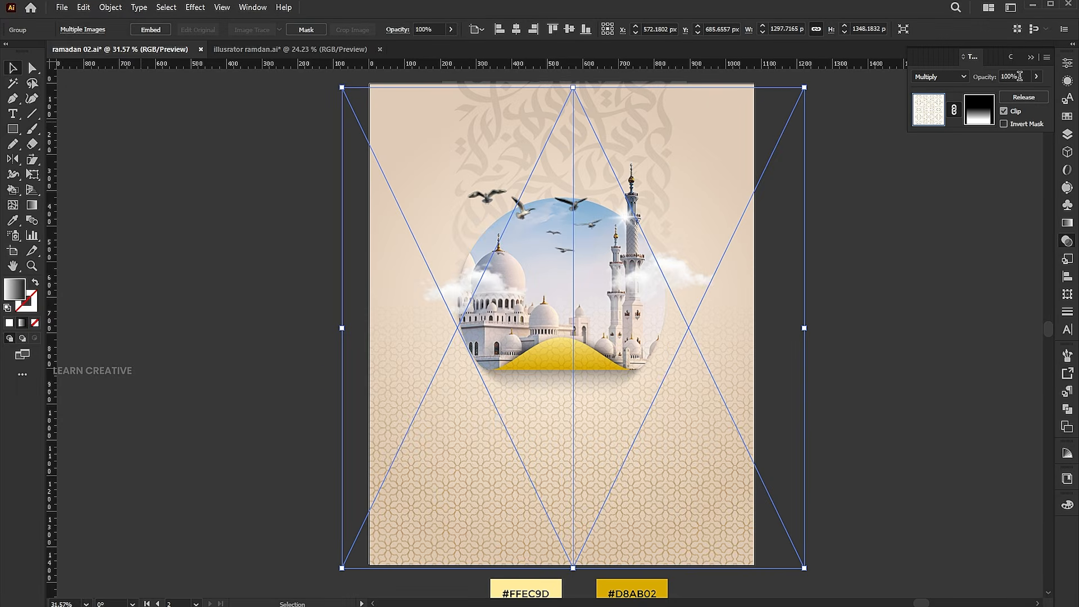
Step: Set the masked pattern group's opacity to 50%
drag(1020, 74, 933, 75)
text(50)
key(Return)
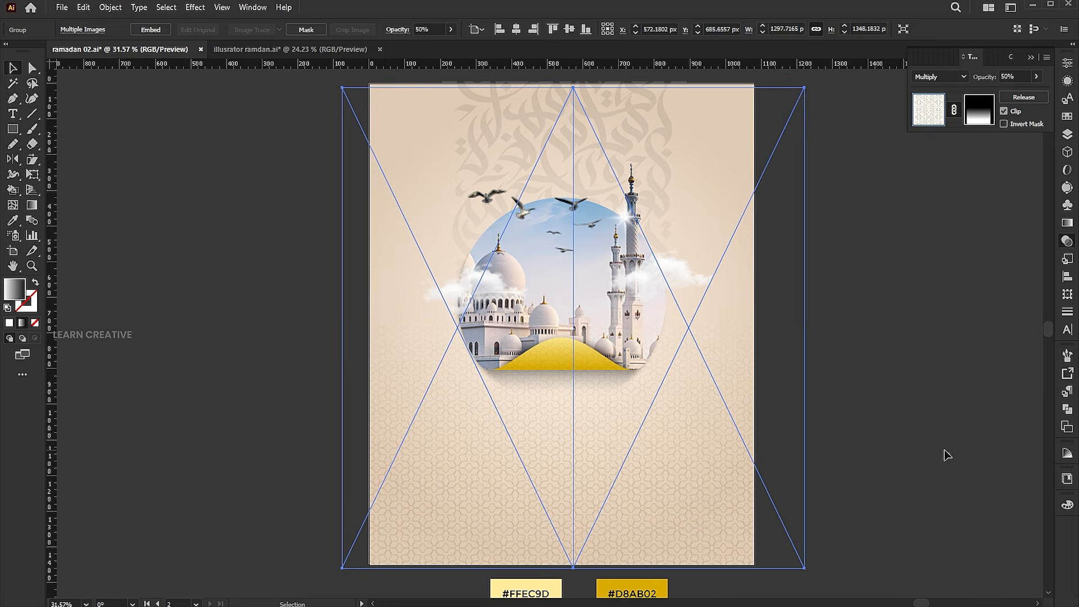
Step: Select the masked pattern group together with the background and send both to the back, behind the mosque and gold shape
click(944, 449)
drag(829, 452, 694, 484)
drag(843, 441, 724, 487)
right_click(727, 483)
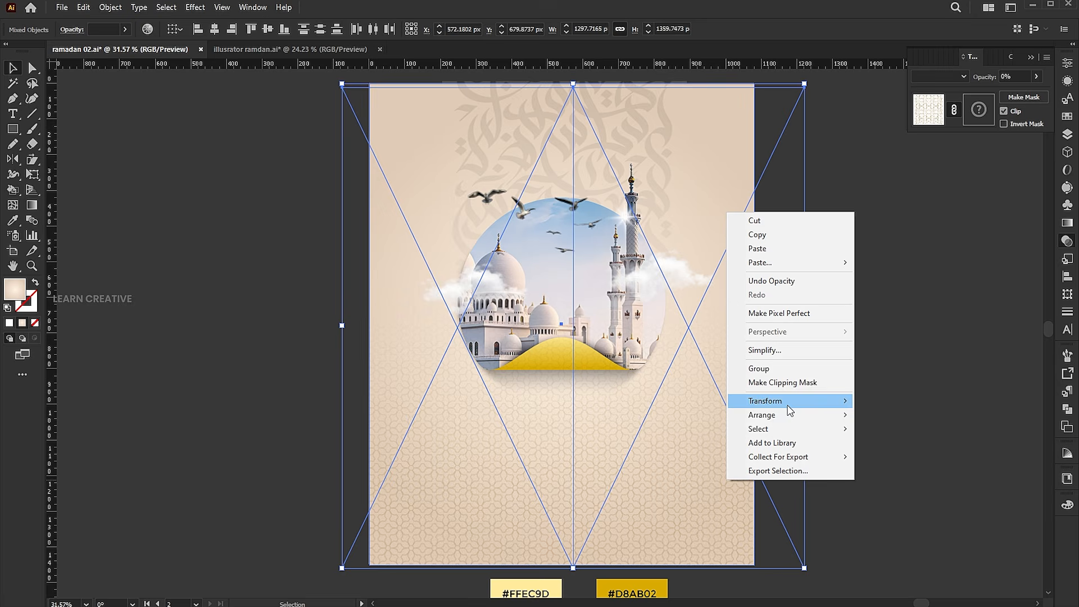
mouse_move(787, 415)
click(912, 457)
click(886, 391)
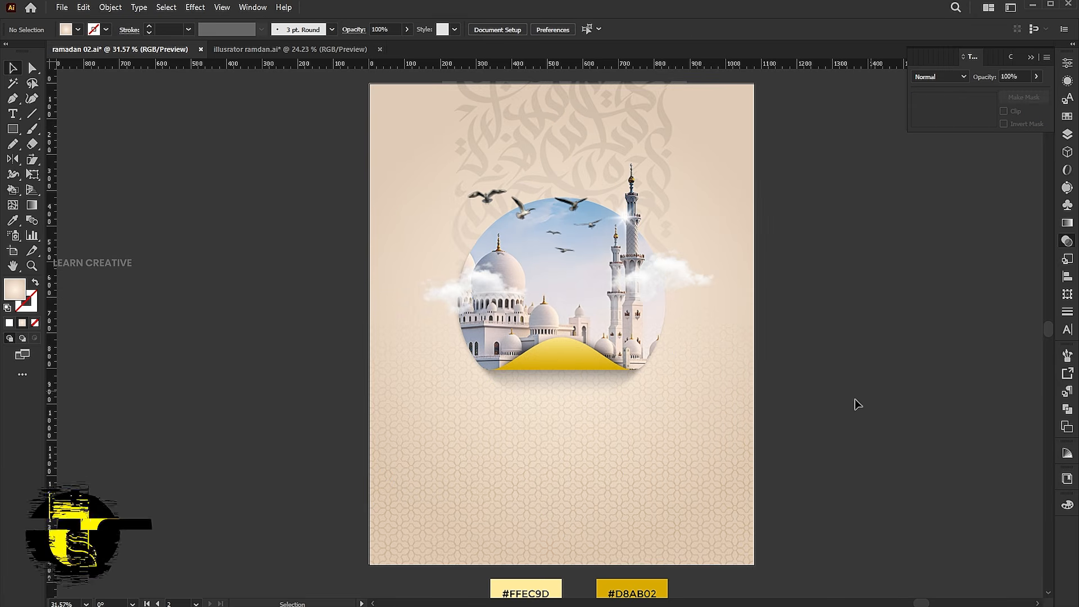
Step: Set the masked pattern group's opacity to 30%
click(693, 452)
click(709, 476)
click(1011, 77)
text(30)
key(Return)
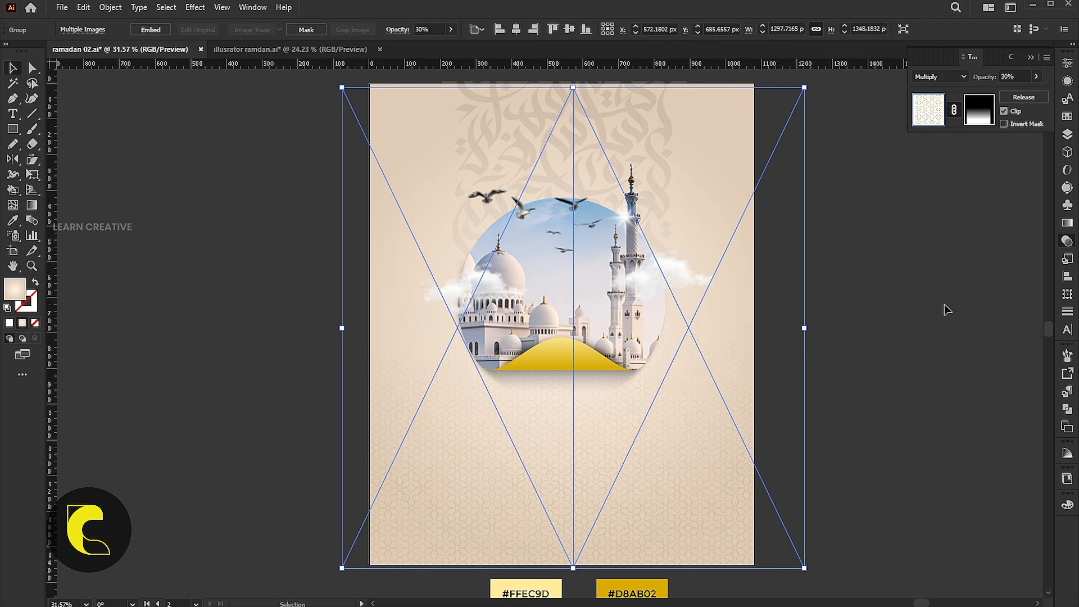
click(946, 309)
Step: Add the text "رمضان كريم" below the mosque picture
key(ctrl+0)
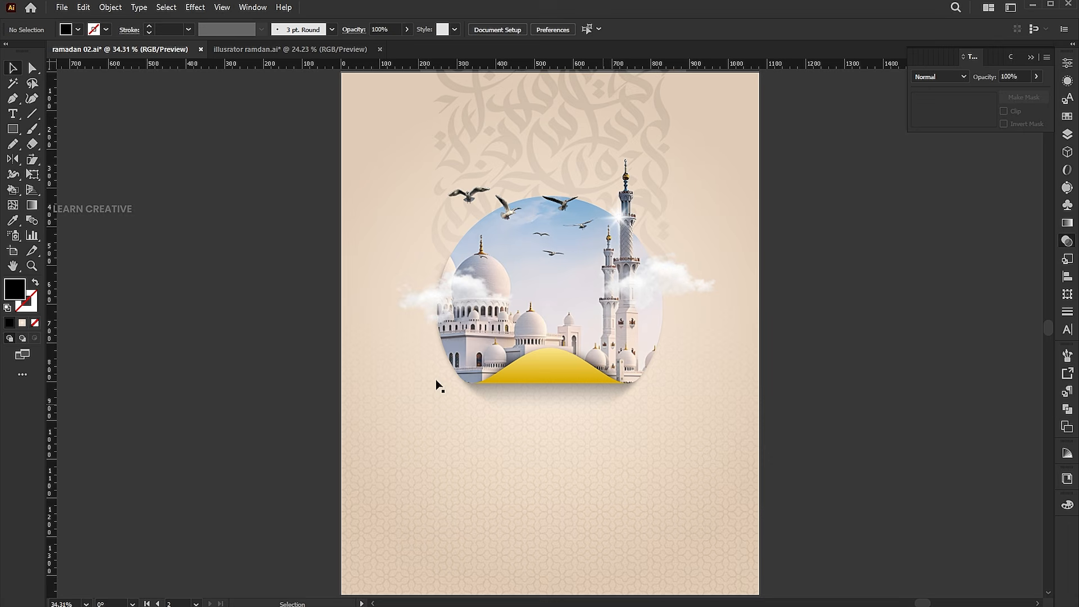
click(15, 116)
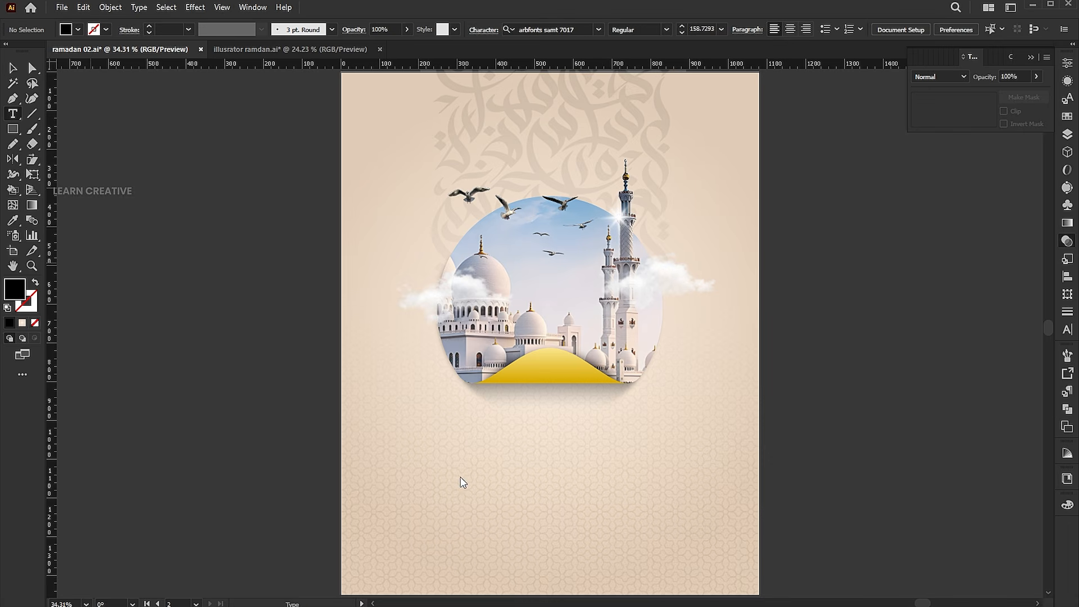
click(524, 477)
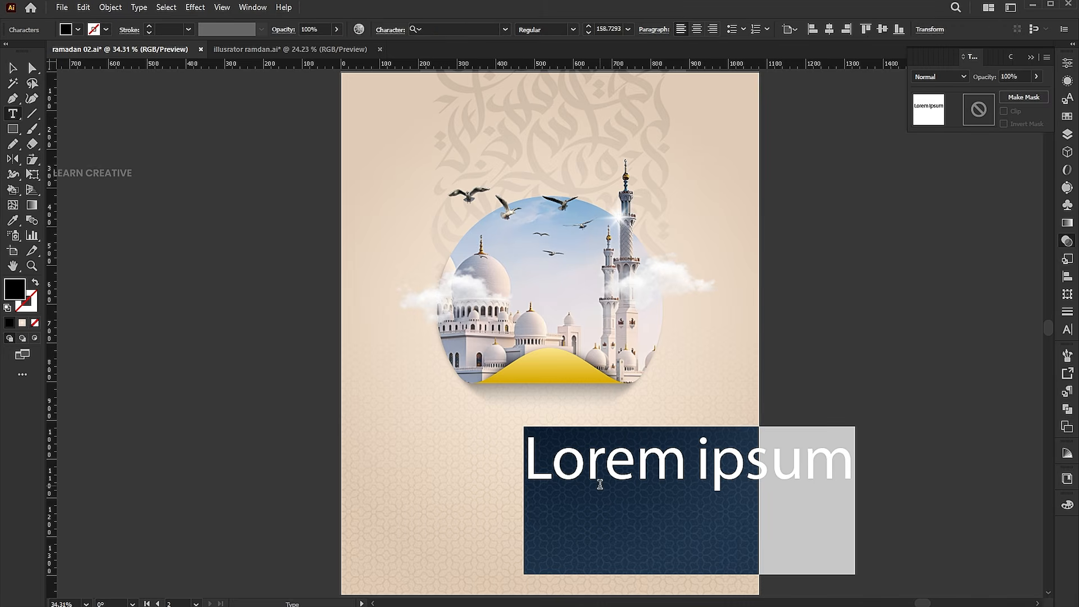
text(رمضان كريم)
key(Escape)
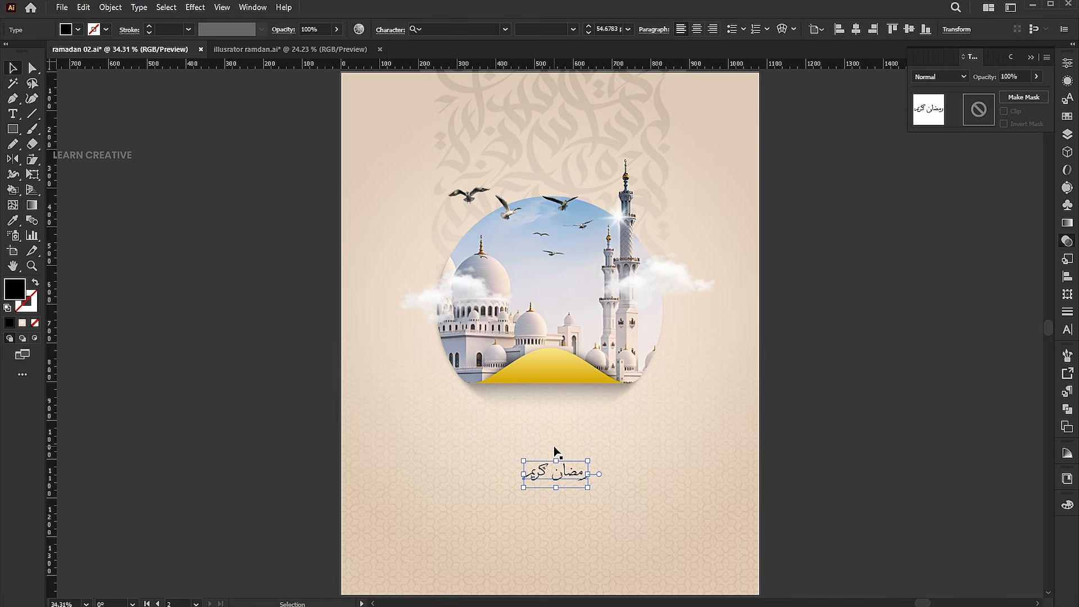
Step: Enlarge the Arabic text to about 214 pt and convert it to outlines
click(554, 447)
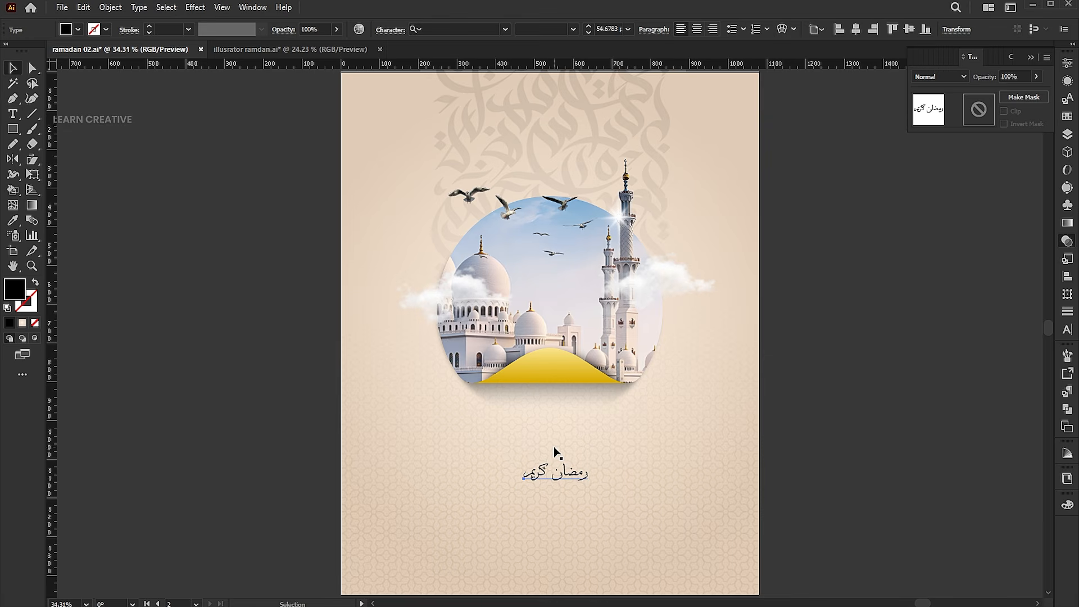
click(586, 476)
drag(594, 474, 688, 474)
right_click(618, 473)
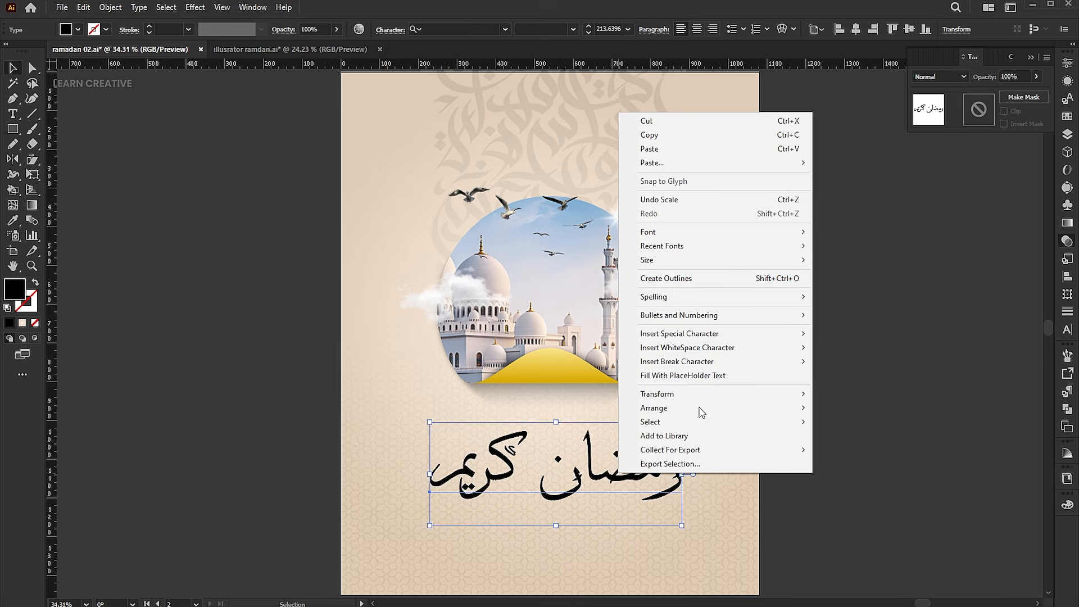
click(675, 278)
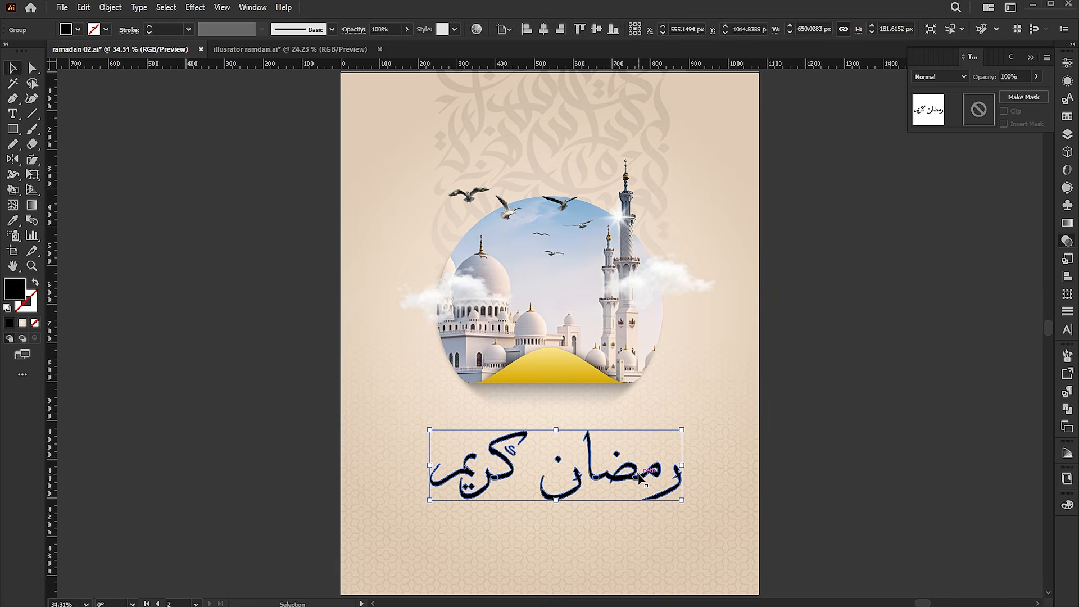
Step: Isolate the final ن of رمضان, tuck it against the alef and lower its dot into the bowl
scroll(588, 505, up, 4)
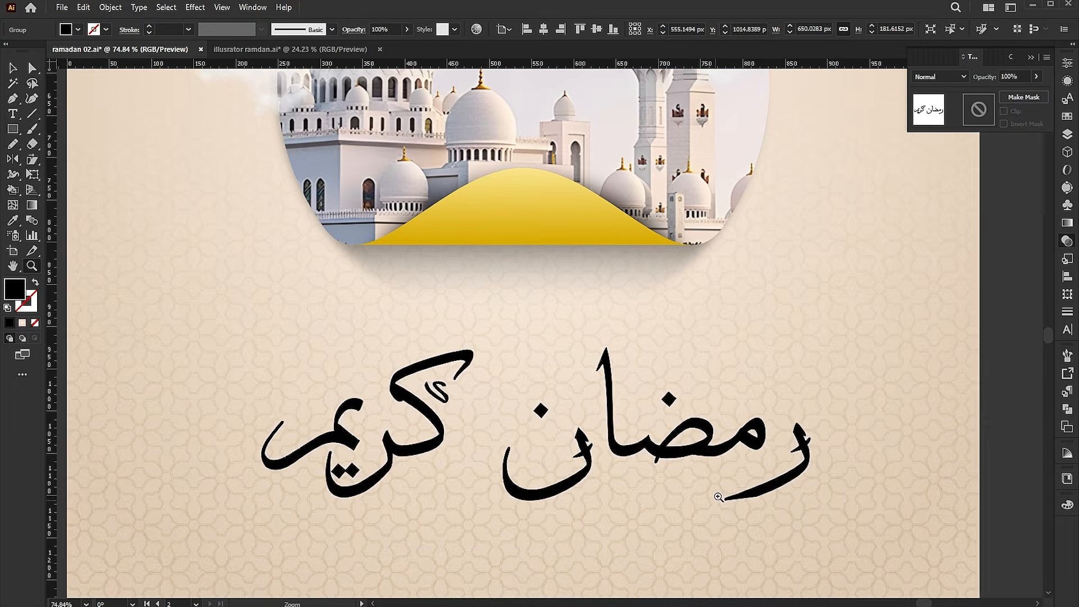
double_click(634, 451)
drag(527, 502, 599, 475)
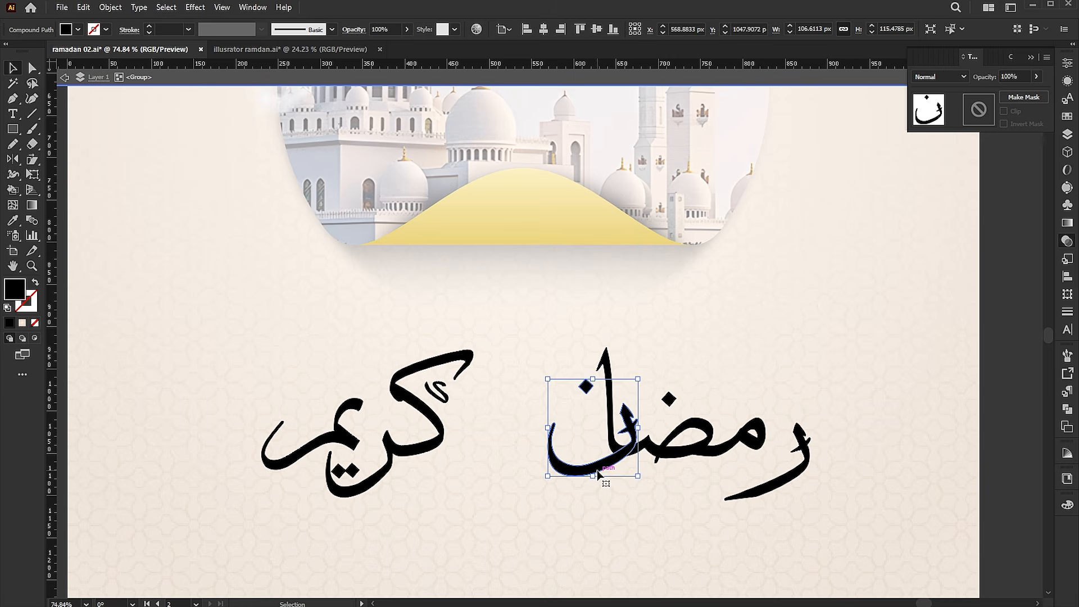
double_click(587, 399)
drag(588, 399, 585, 436)
Step: Move the opening ر of رمضان slightly up and closer to the neighbouring letter
double_click(818, 470)
click(773, 492)
double_click(773, 490)
drag(774, 487, 767, 473)
Step: Shift the two dots under the ي of كريم slightly up and to the right
drag(511, 350, 288, 522)
click(418, 509)
click(351, 470)
double_click(352, 471)
drag(355, 471, 361, 465)
Step: Isolate all the letters of كريم and move the word right so it sits close beside رمضان
double_click(440, 506)
click(391, 451)
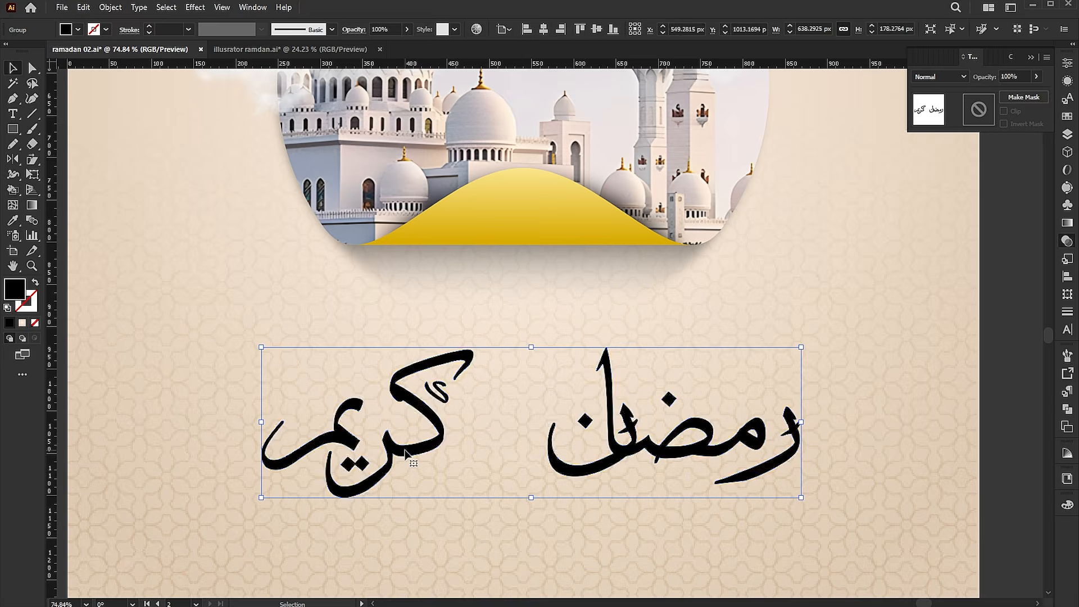
double_click(391, 453)
drag(266, 318, 442, 495)
drag(403, 450, 501, 455)
double_click(1011, 473)
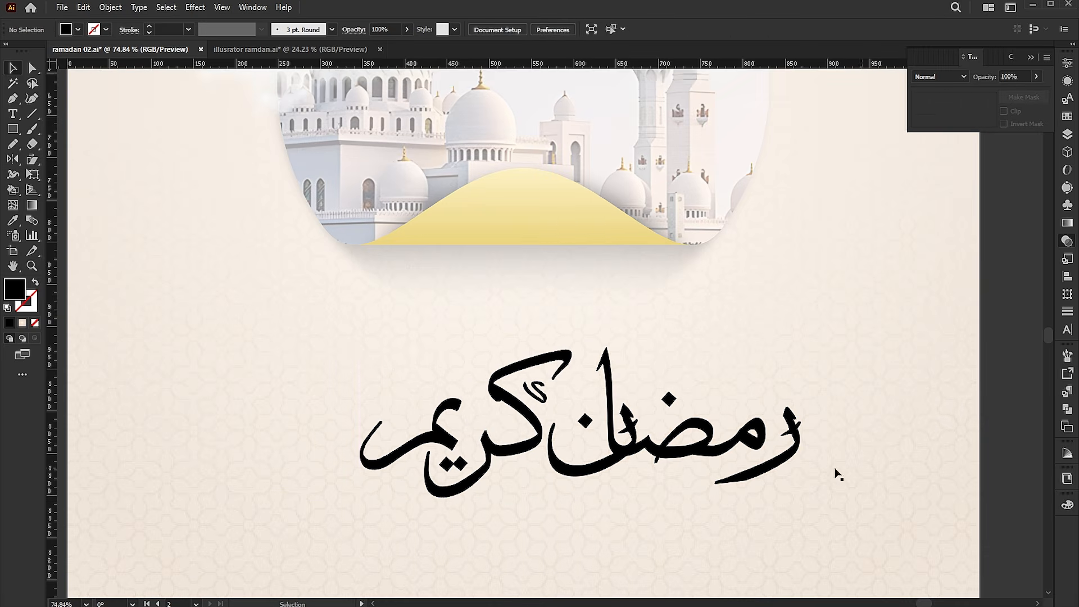
Step: Center the Arabic lettering horizontally on the artboard, enlarge it to about 591 × 202 px and move it up toward the mosque picture
click(677, 447)
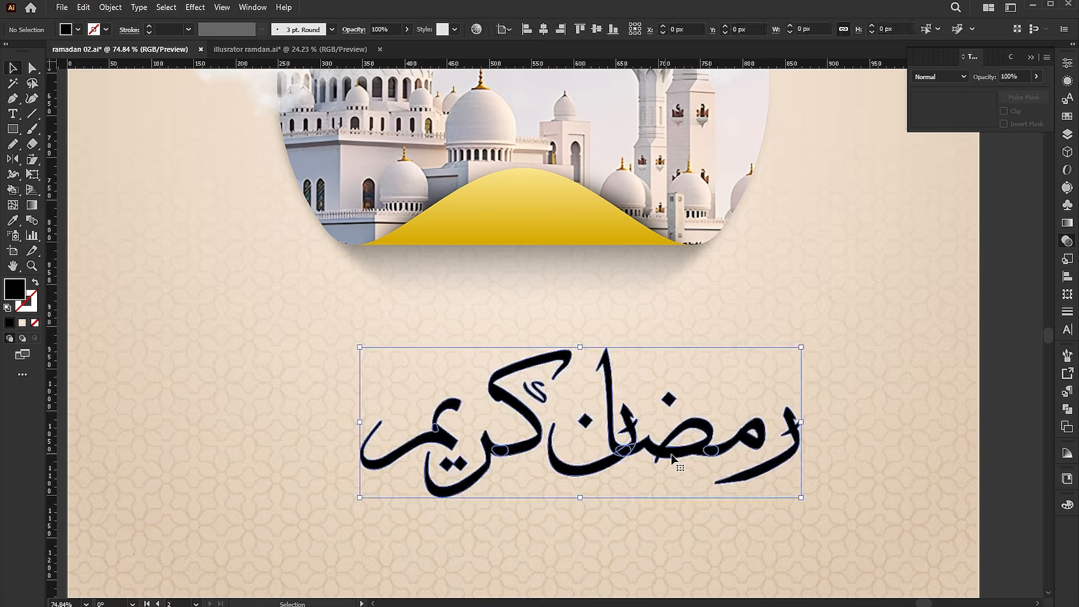
click(543, 29)
drag(742, 421, 776, 421)
drag(660, 462, 660, 437)
key(a)
key(ctrl+0)
key(v)
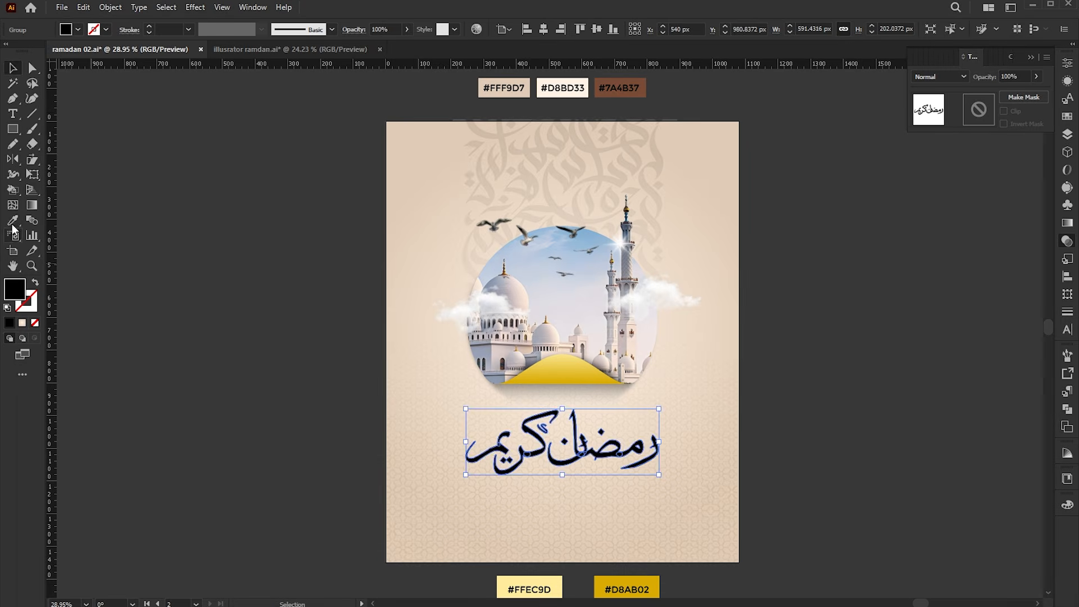
Step: Sample the brown #7A4B37 swatch onto the Arabic lettering and nudge the lettering slightly upward
click(13, 223)
click(650, 79)
key(v)
click(817, 320)
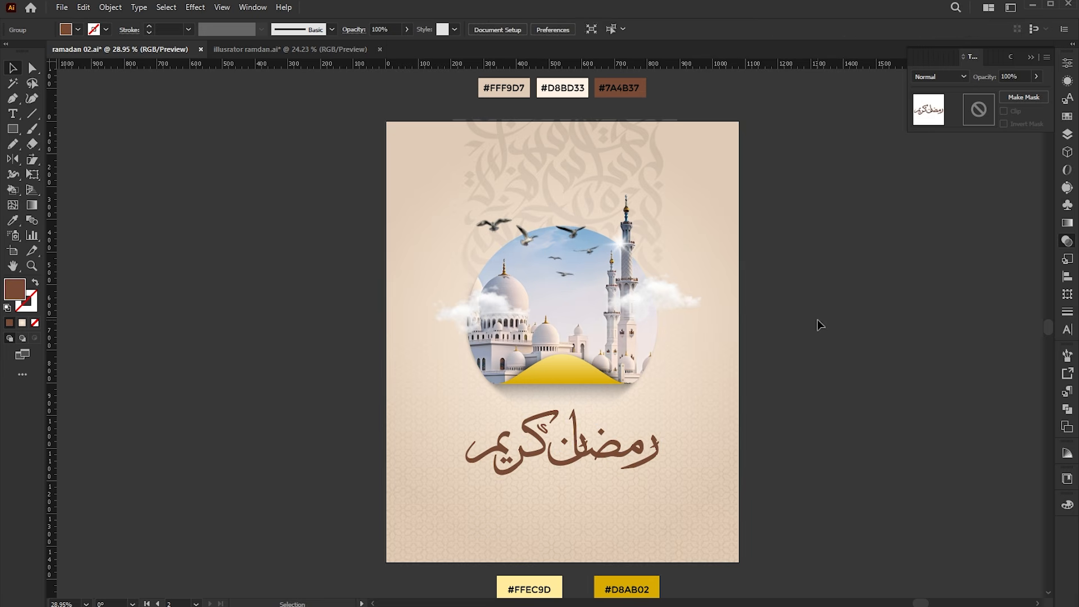
key(ctrl+0)
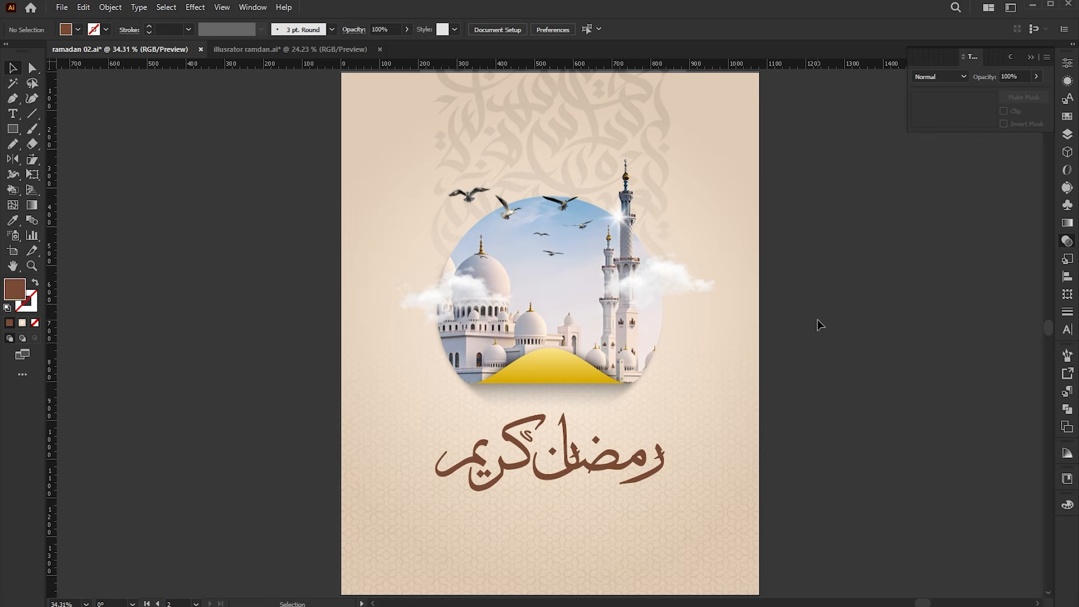
drag(595, 465, 591, 471)
click(842, 377)
Step: Paste the divider ornament, "RAMADAN KAREEN" title, paragraph and logo, and place them centered below the Arabic lettering
click(84, 7)
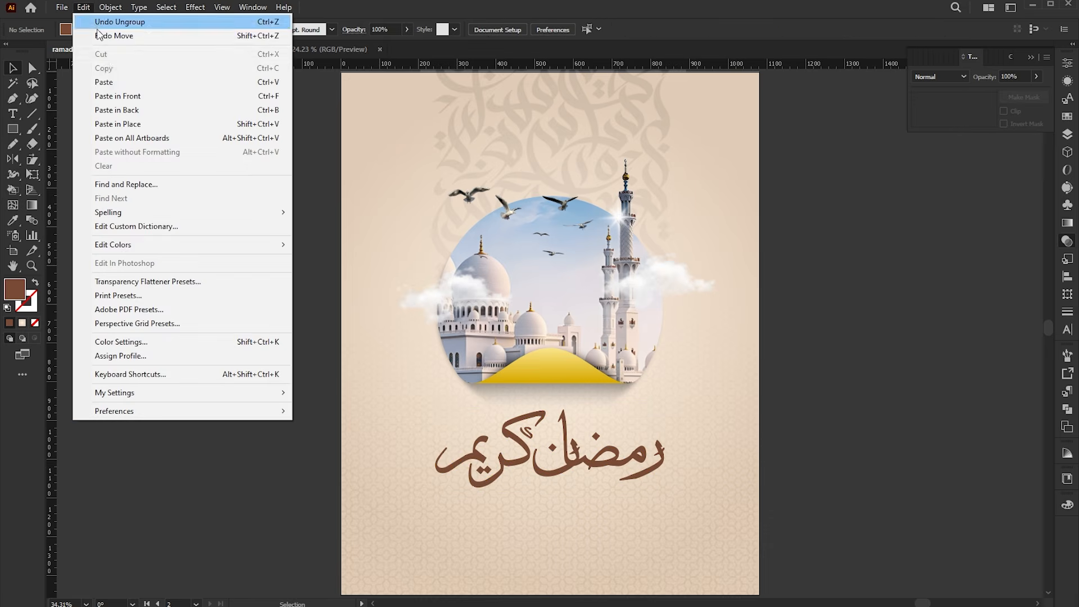
click(95, 83)
drag(684, 341, 690, 538)
click(791, 439)
click(924, 388)
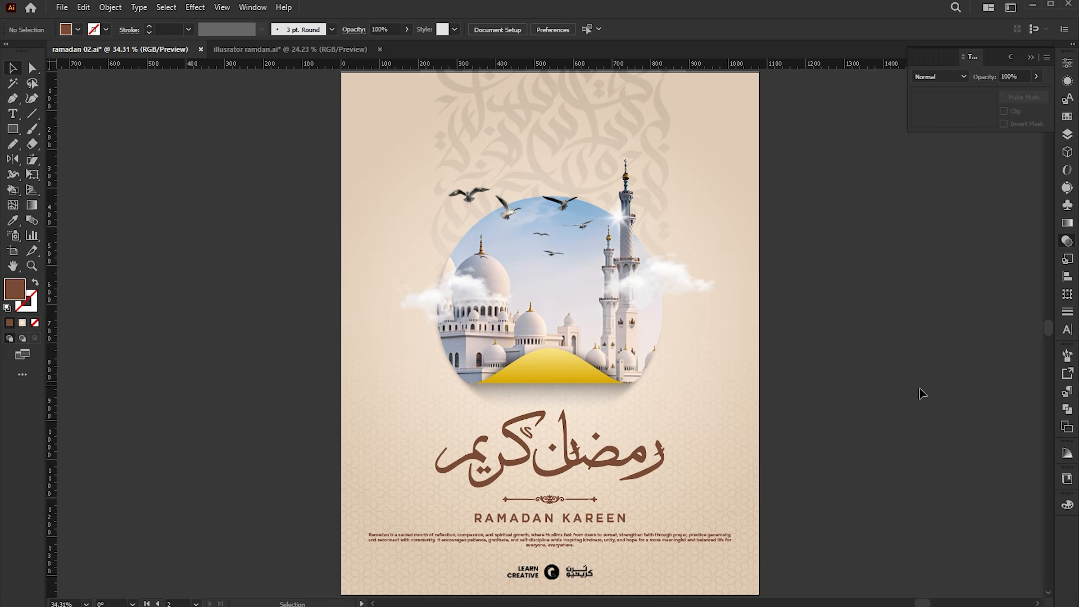
Step: Place the linked image concrete-wall-scratched-material-background-texture-concept on the poster
click(62, 7)
click(84, 238)
click(487, 128)
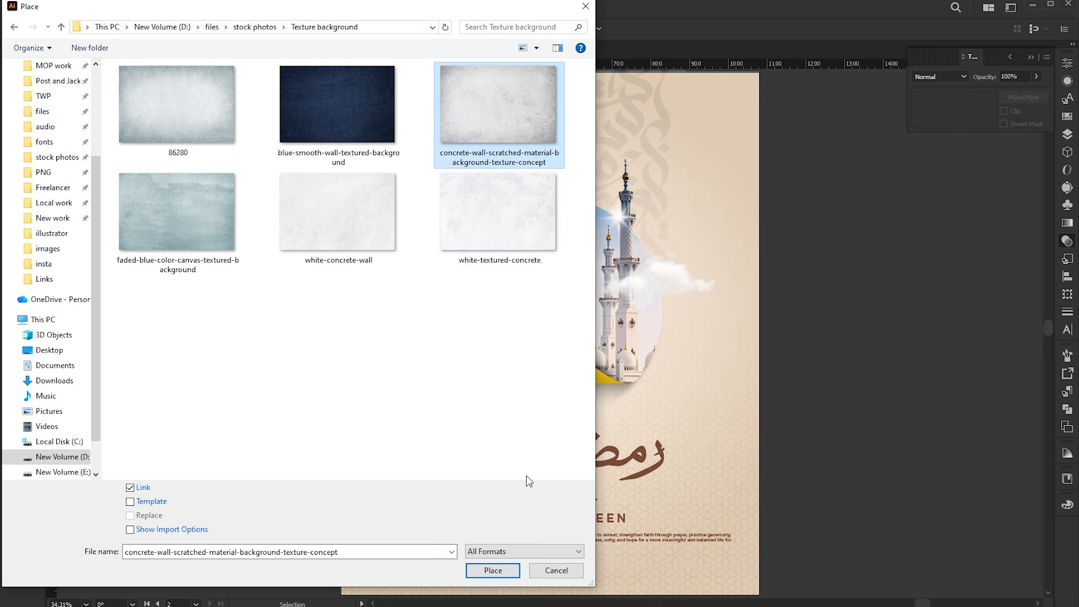
click(493, 570)
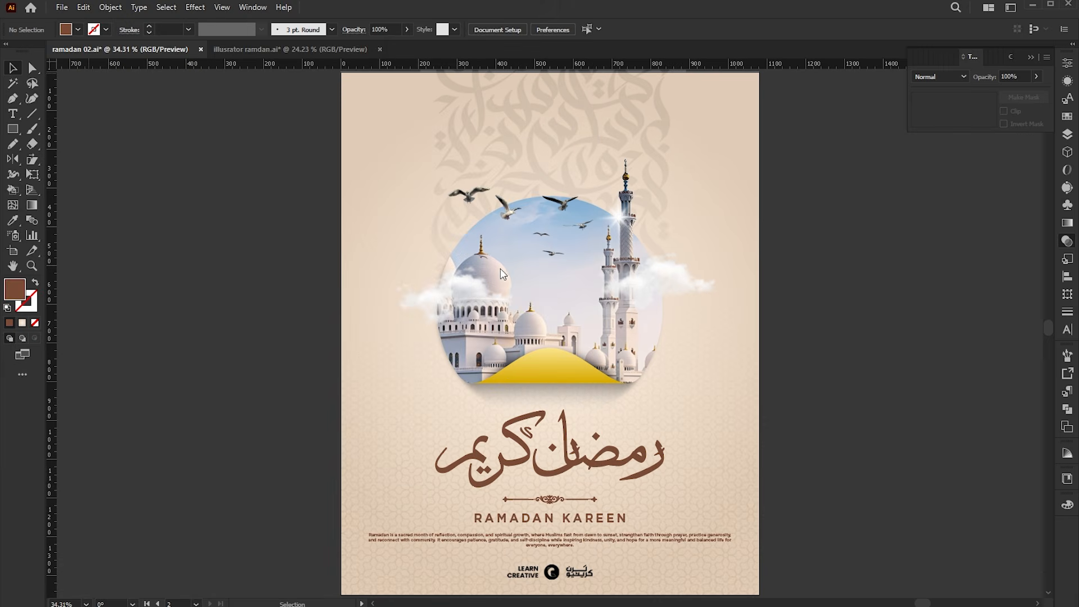
click(661, 224)
Step: Position and resize the concrete texture image so it covers the whole artboard
drag(660, 220, 626, 422)
drag(569, 327, 450, 257)
drag(495, 302, 759, 594)
drag(761, 595, 759, 594)
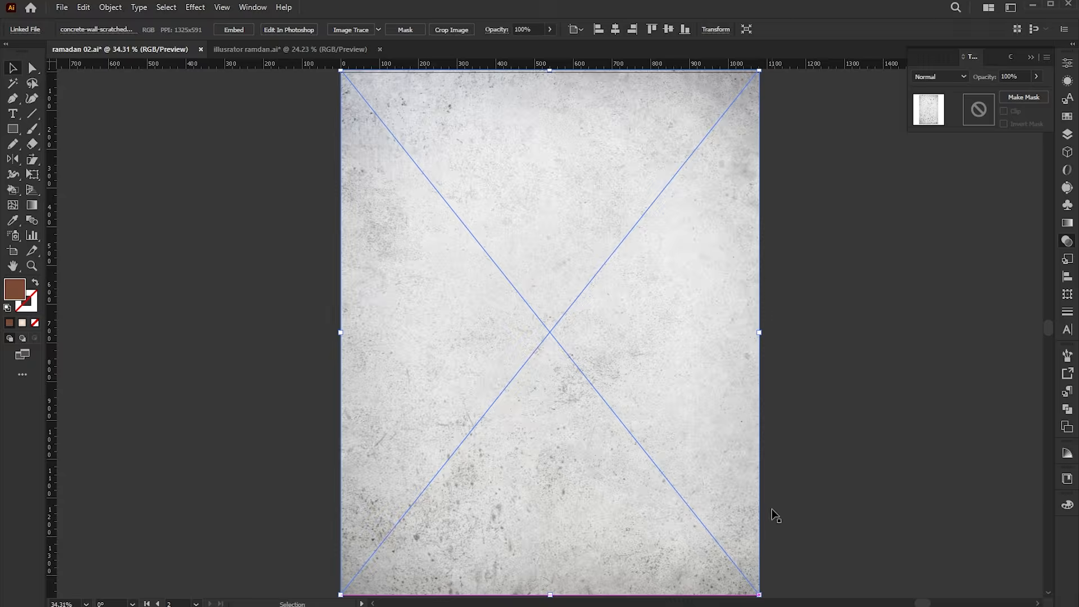
Step: Set the concrete texture's blending mode to Multiply and its opacity to 25%
click(940, 77)
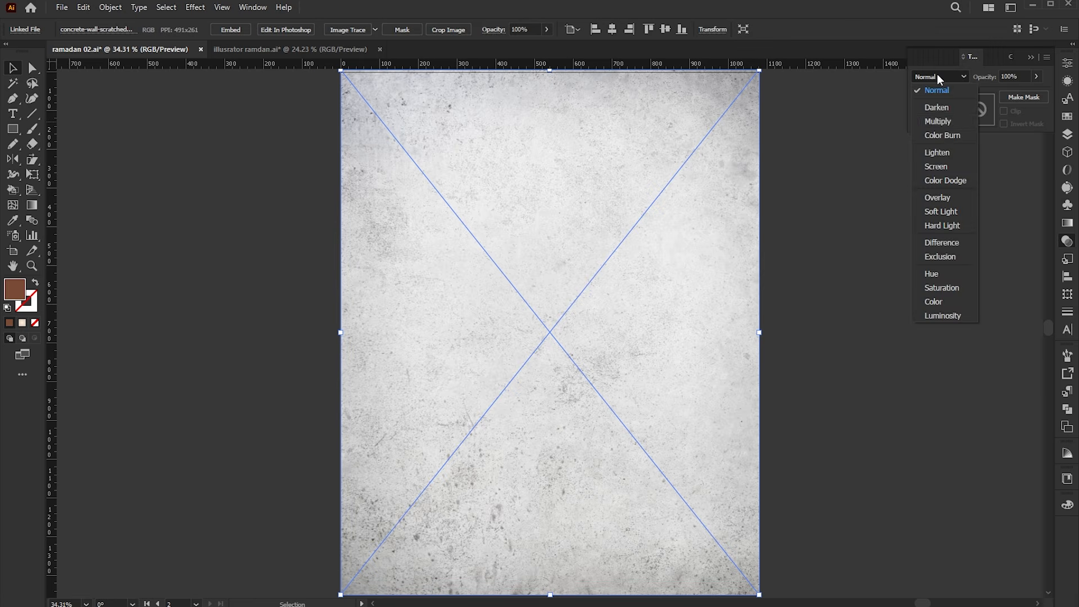
click(937, 121)
click(1018, 77)
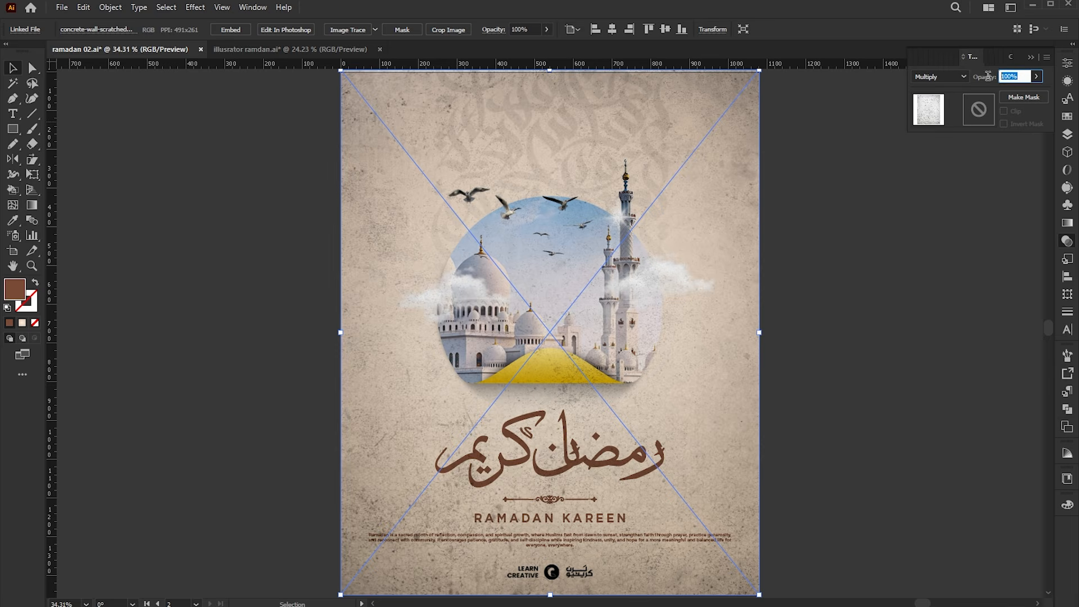
text(25)
key(Return)
click(882, 322)
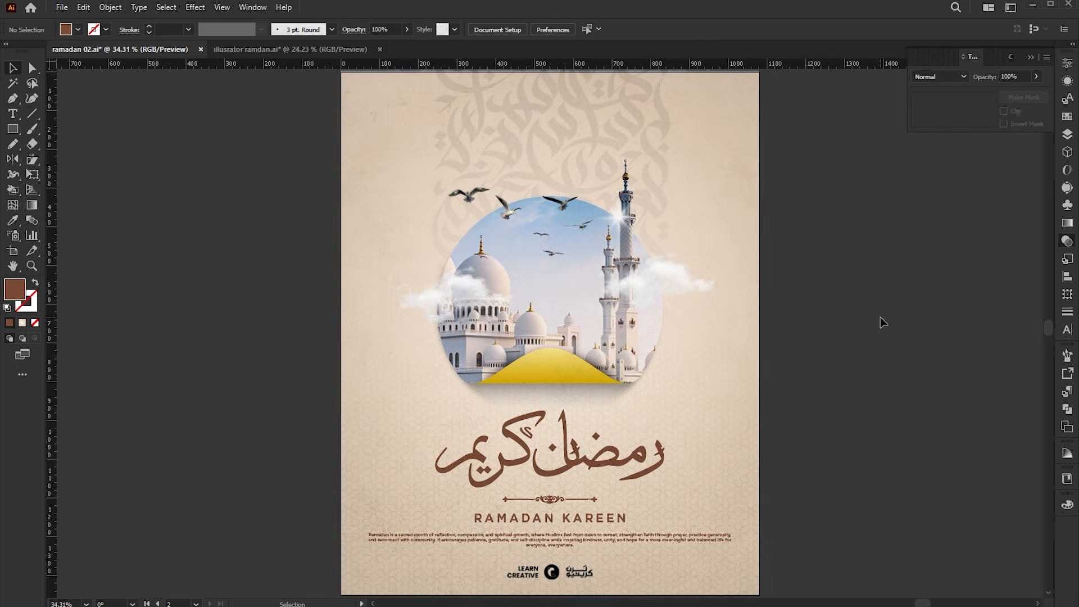